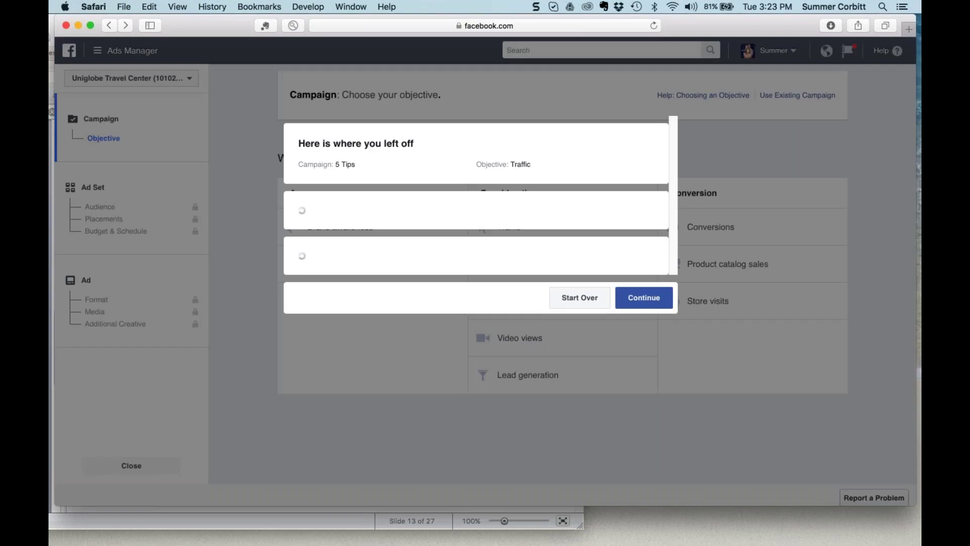
# Dismiss the prompt about the unfinished 5 Tips campaign to return to the marketing objective choices
pyautogui.click(489, 400)
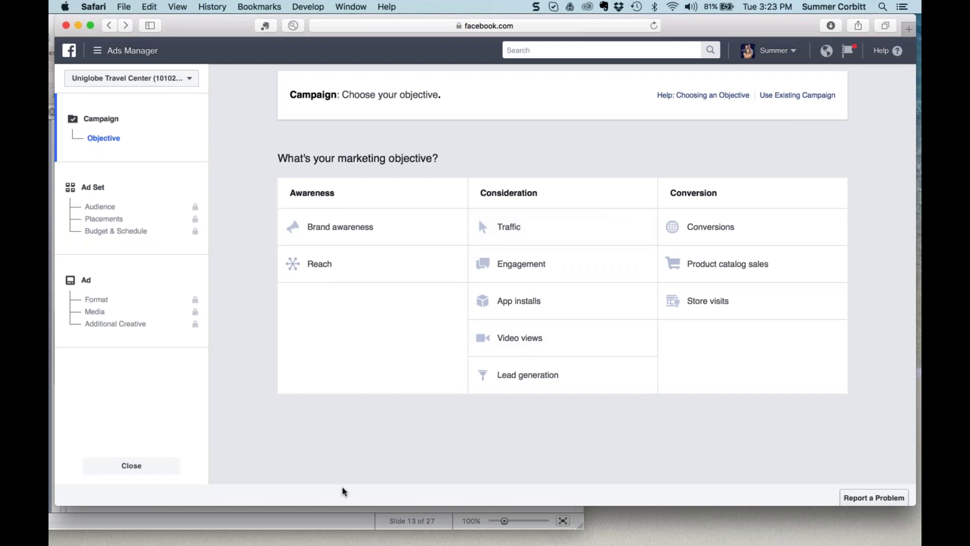
# Switch to the Facebook Advertising.pptx presentation in PowerPoint and review slide 12 about choosing a campaign objective
pyautogui.click(341, 518)
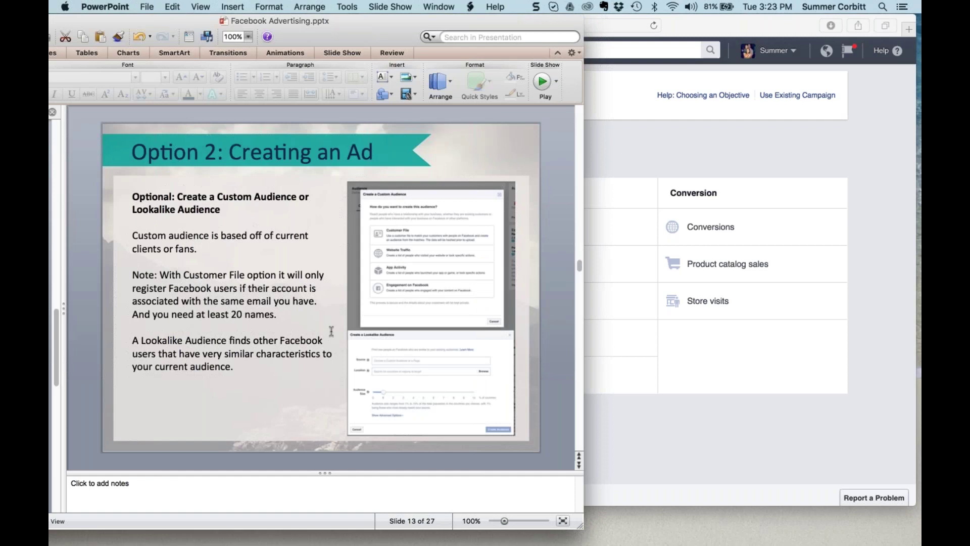
pyautogui.click(278, 301)
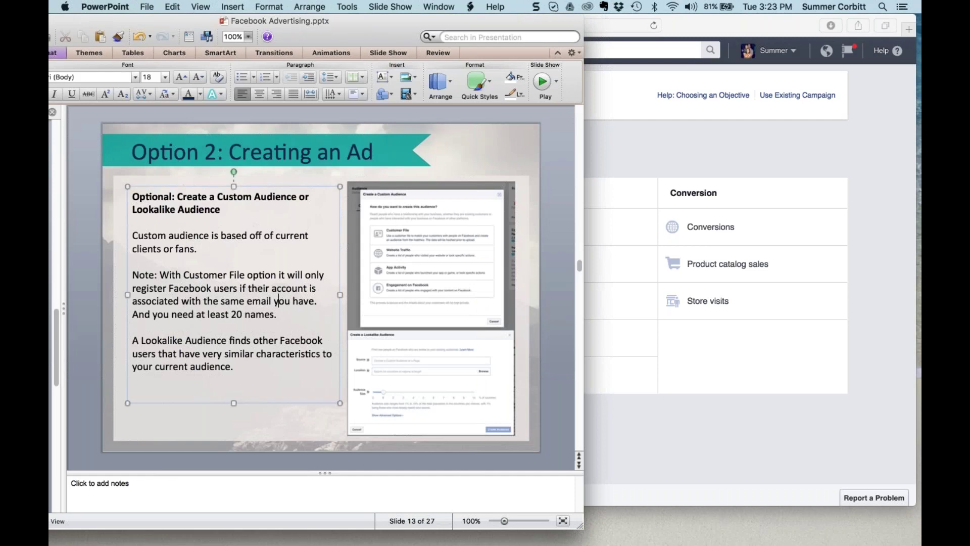
pyautogui.click(430, 232)
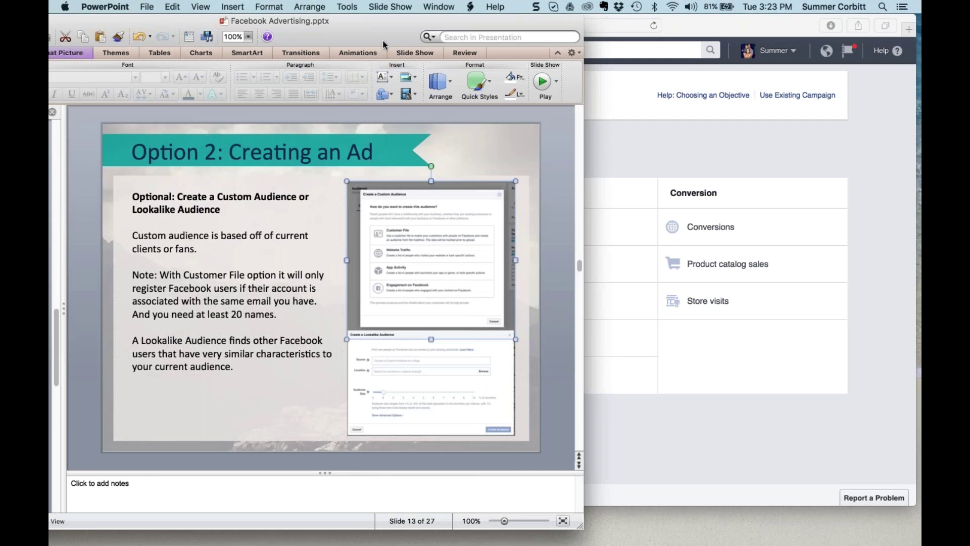
pyautogui.moveTo(384, 45); pyautogui.dragTo(398, 45)
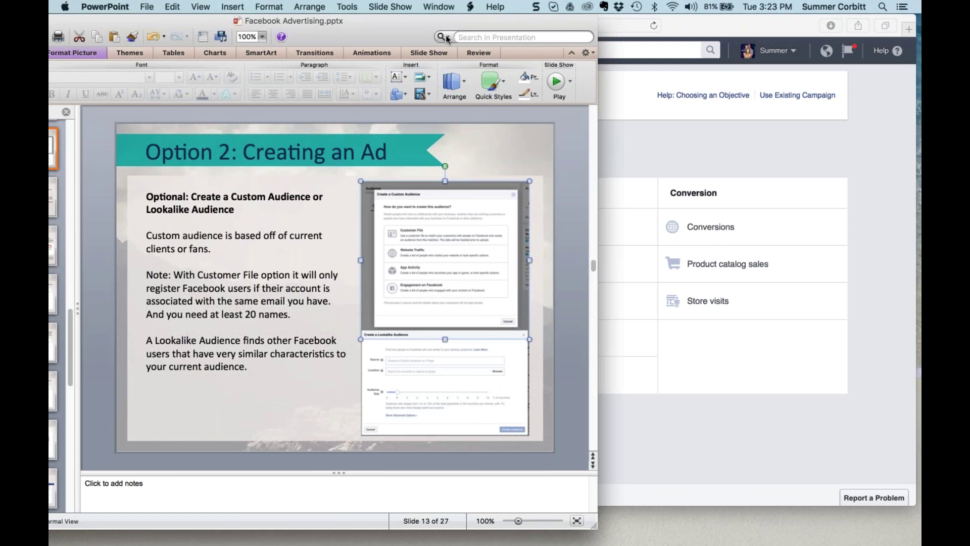
pyautogui.moveTo(446, 34); pyautogui.dragTo(502, 35)
pyautogui.click(86, 239)
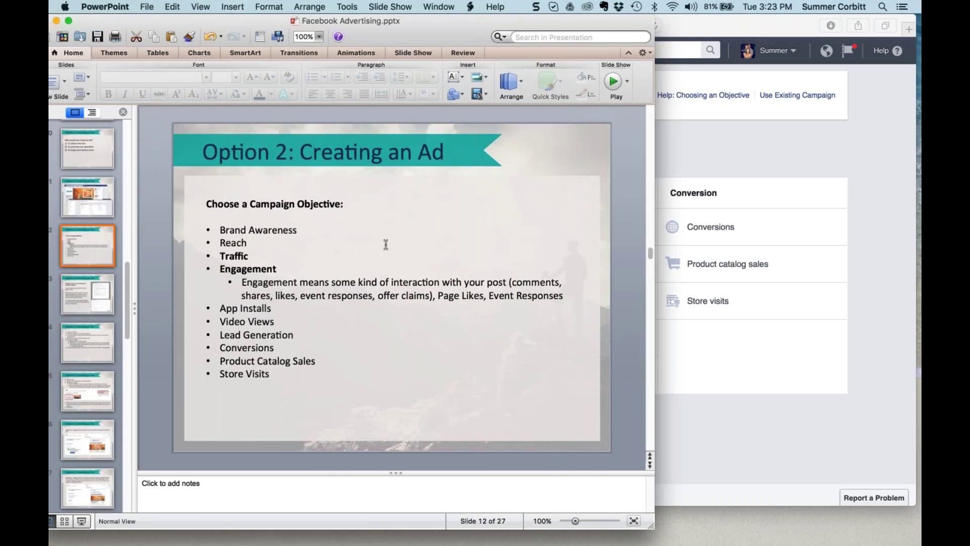
pyautogui.moveTo(459, 33); pyautogui.dragTo(388, 33)
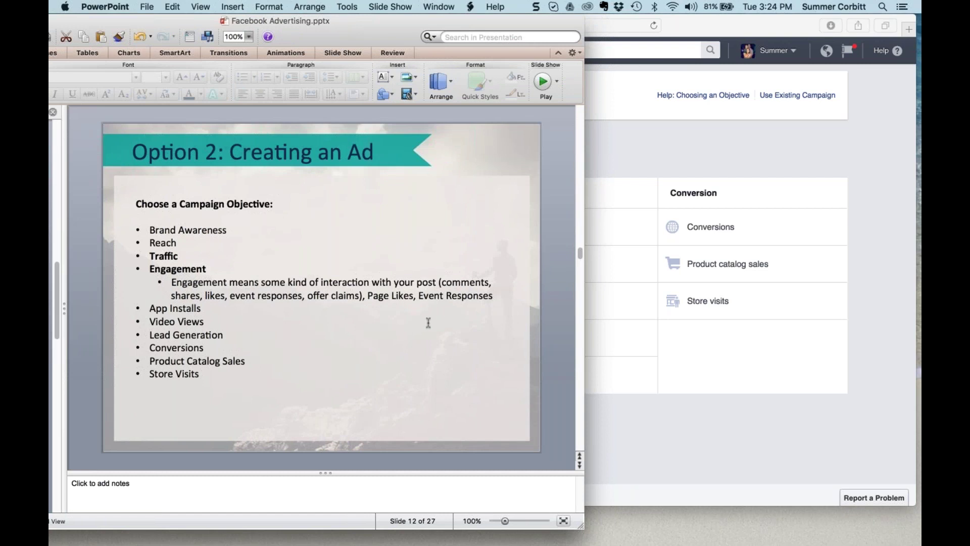
# Switch back to Ads Manager in Safari, choose the Traffic objective with Traffic as campaign name, and continue to the ad set
pyautogui.press('super+Tab')
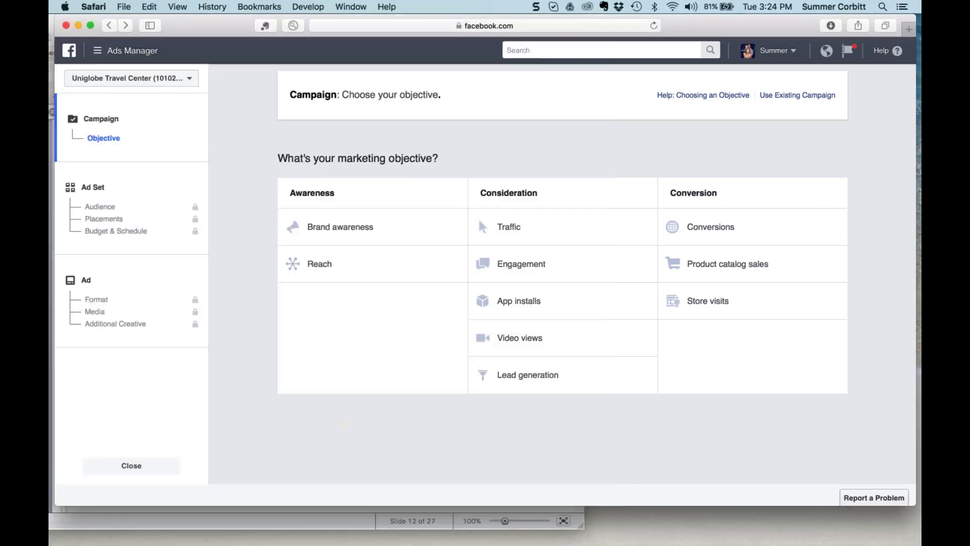
pyautogui.click(513, 231)
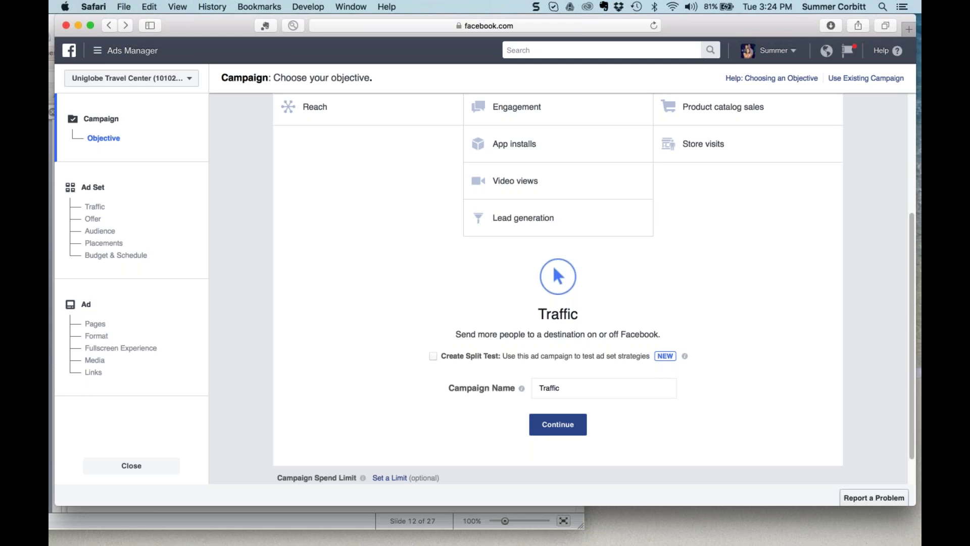
pyautogui.click(558, 424)
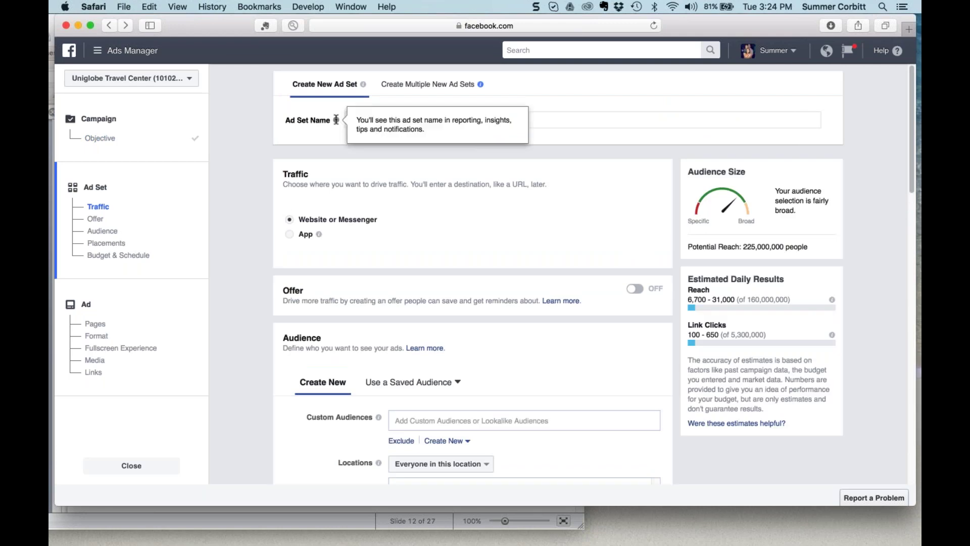
# Rename the ad set as Webinar Test Ad
pyautogui.click(354, 119)
pyautogui.press('Right')
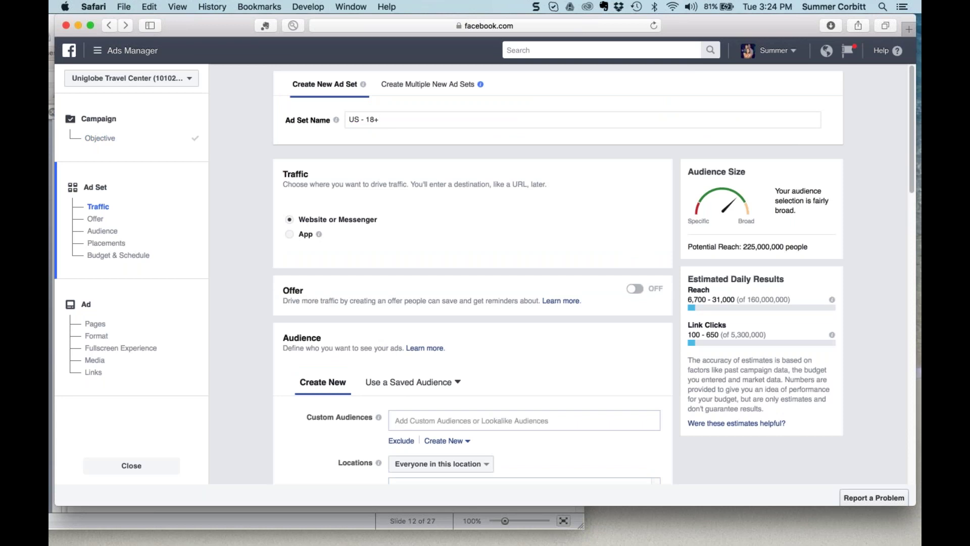
pyautogui.press('BackSpace')
pyautogui.press('BackSpace')
pyautogui.press('BackSpace')
pyautogui.press('BackSpace')
pyautogui.press('BackSpace')
pyautogui.press('BackSpace')
pyautogui.press('BackSpace')
pyautogui.write('Webinar Test Ad')
# Examine the ad set's traffic destination, offer and audience settings
pyautogui.scroll(-1, 556, 273)
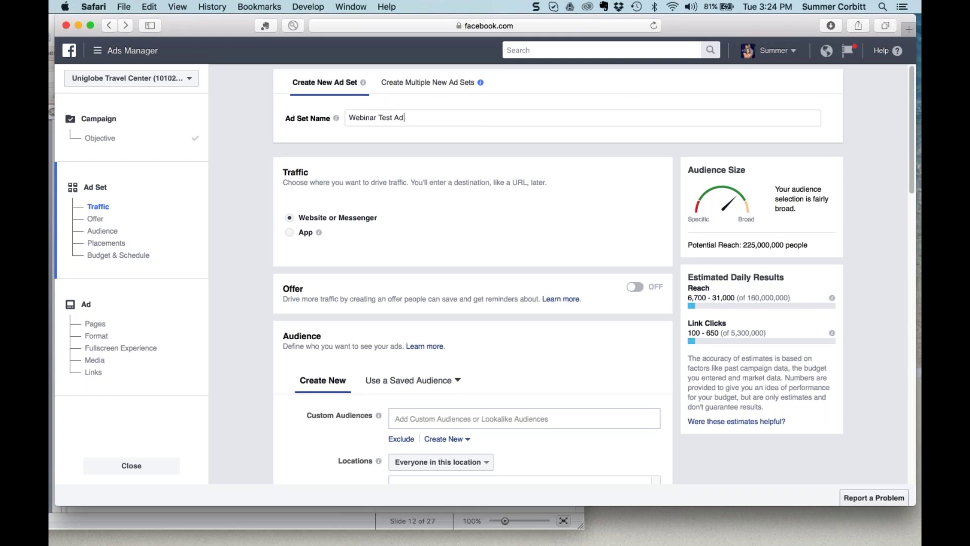
pyautogui.scroll(-2, 556, 273)
pyautogui.scroll(-2, 555, 273)
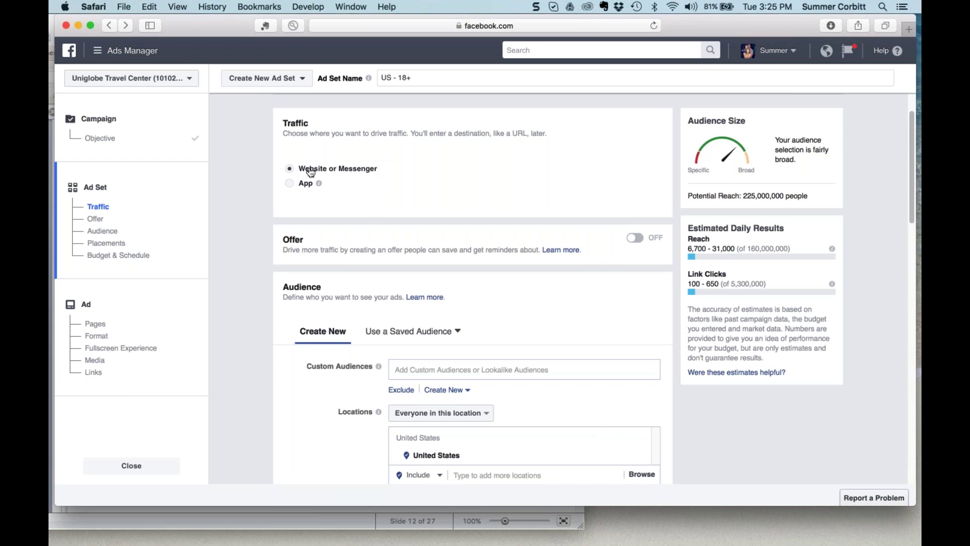
pyautogui.scroll(-1, 310, 172)
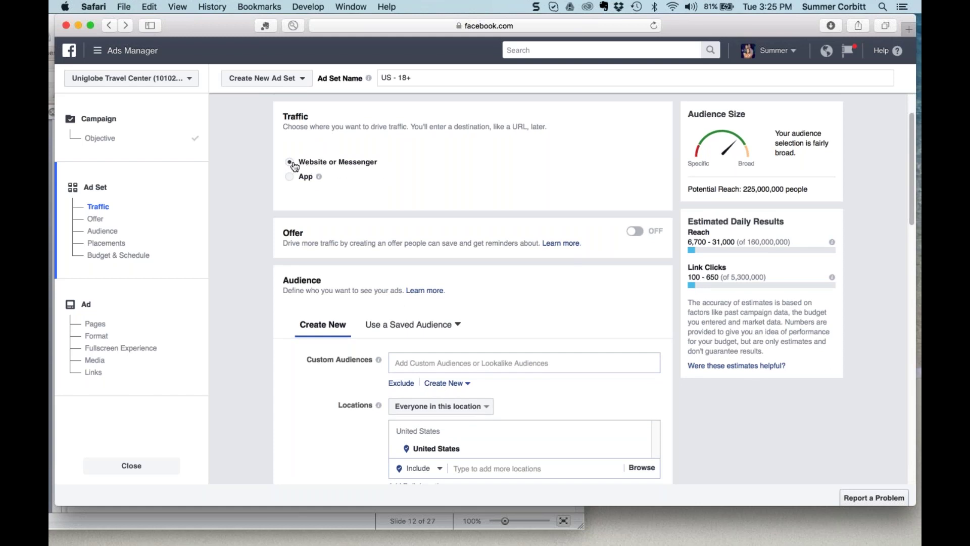
pyautogui.scroll(-3, 295, 167)
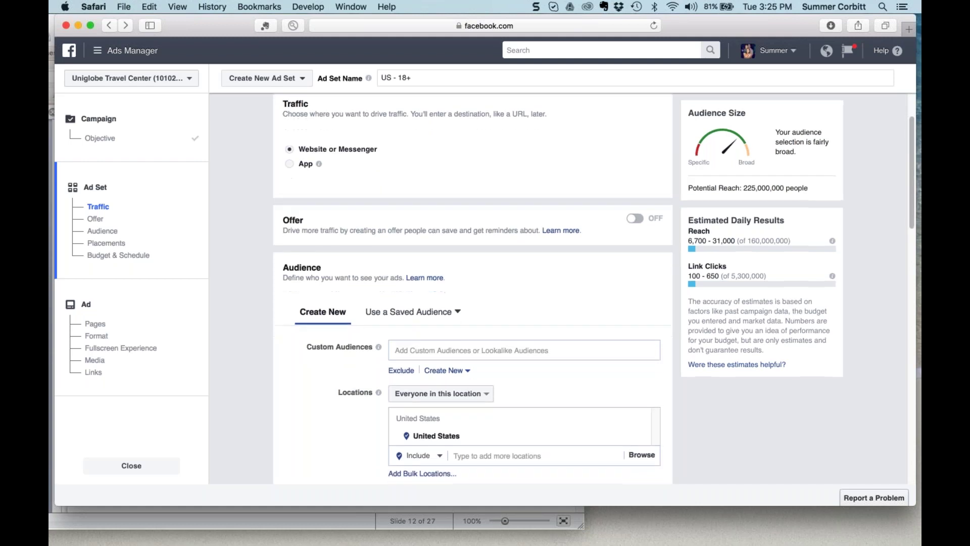
pyautogui.scroll(-3, 473, 288)
pyautogui.scroll(-2, 473, 288)
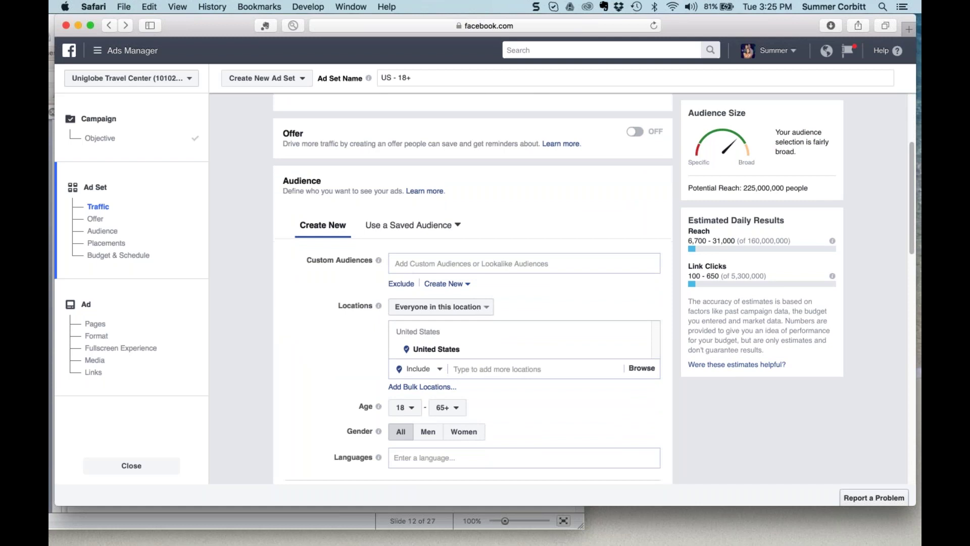
pyautogui.scroll(-3, 472, 288)
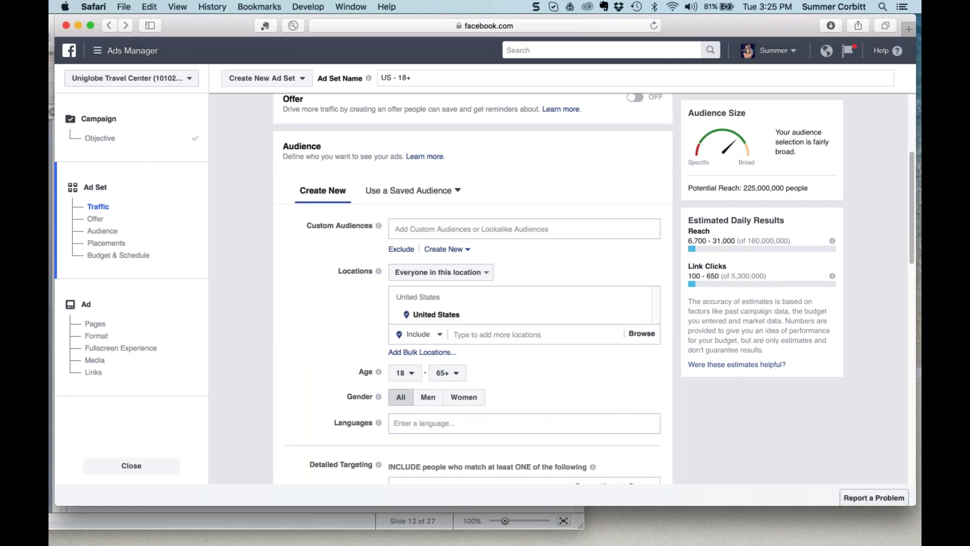
pyautogui.scroll(-3, 472, 288)
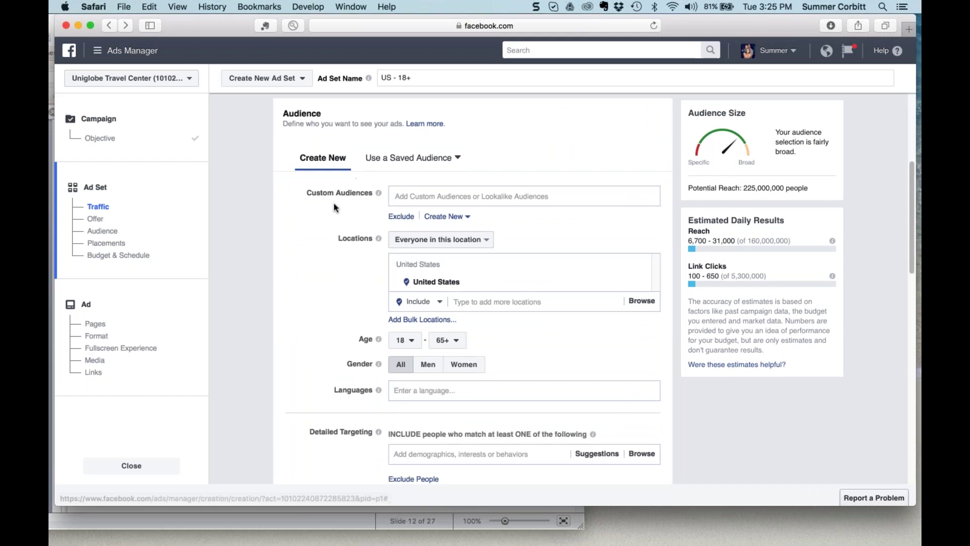
# Examine the custom audience setup for a customer file added by upload or copy and paste, and close it without creating one
pyautogui.click(468, 218)
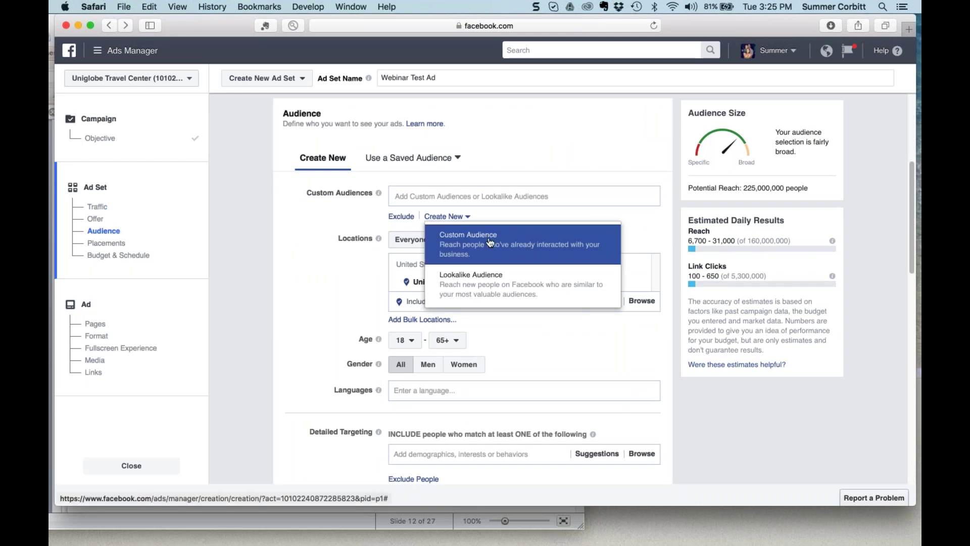
pyautogui.click(490, 243)
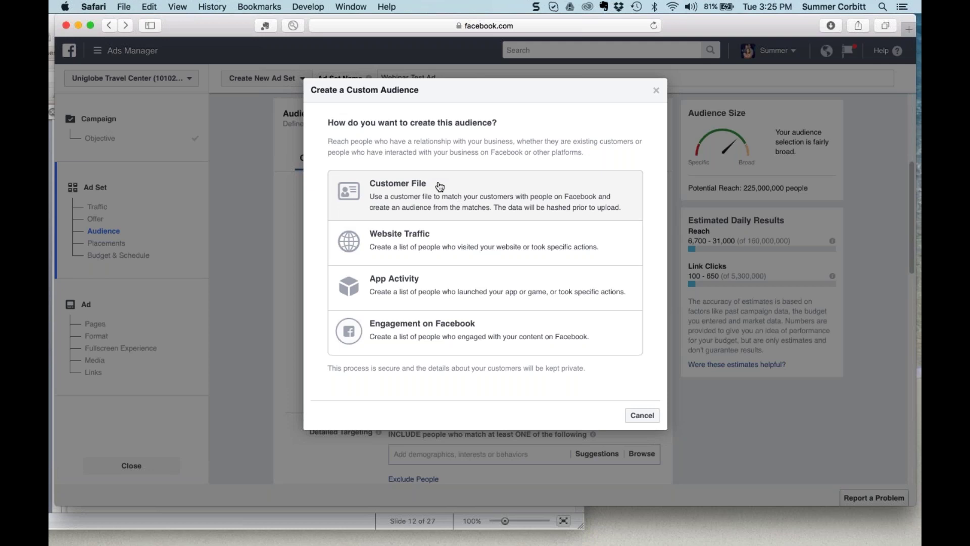
pyautogui.click(412, 188)
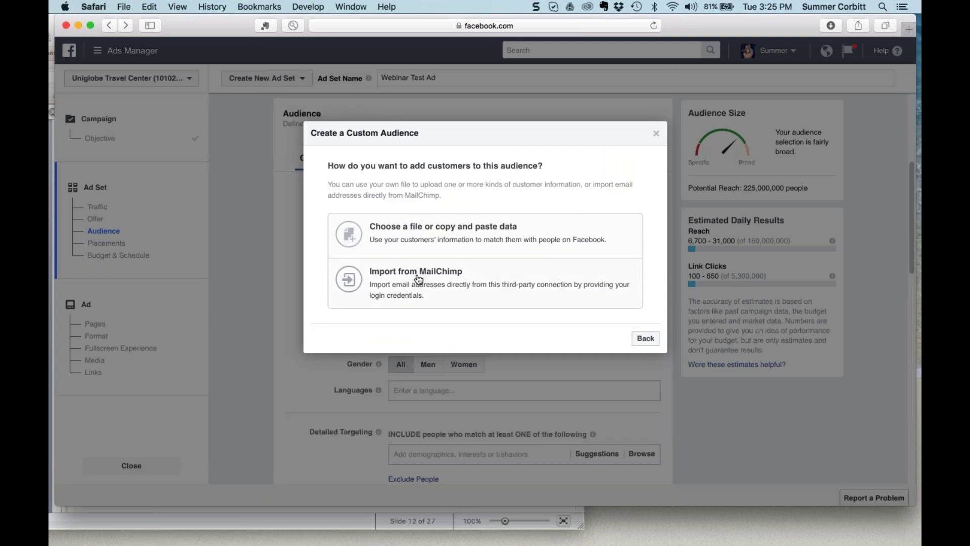
pyautogui.click(450, 231)
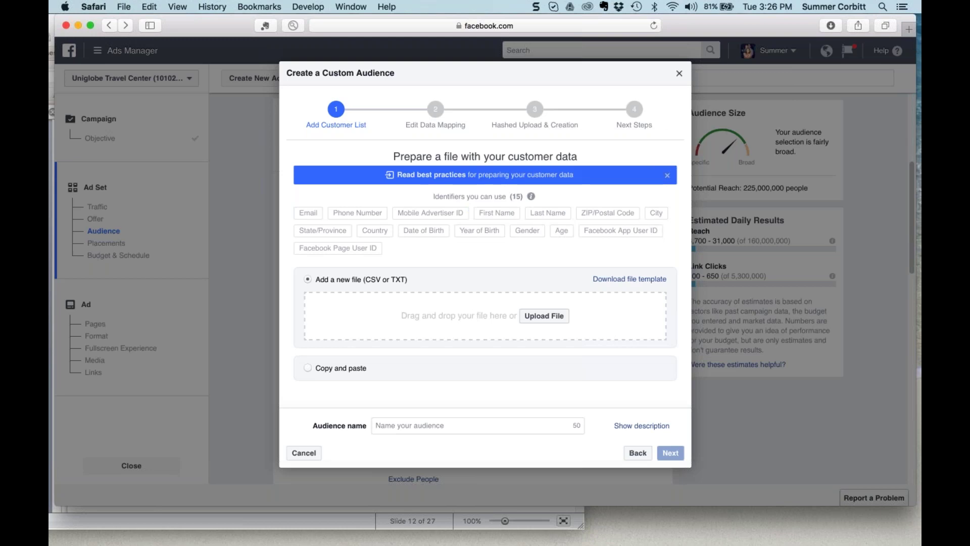
pyautogui.click(679, 73)
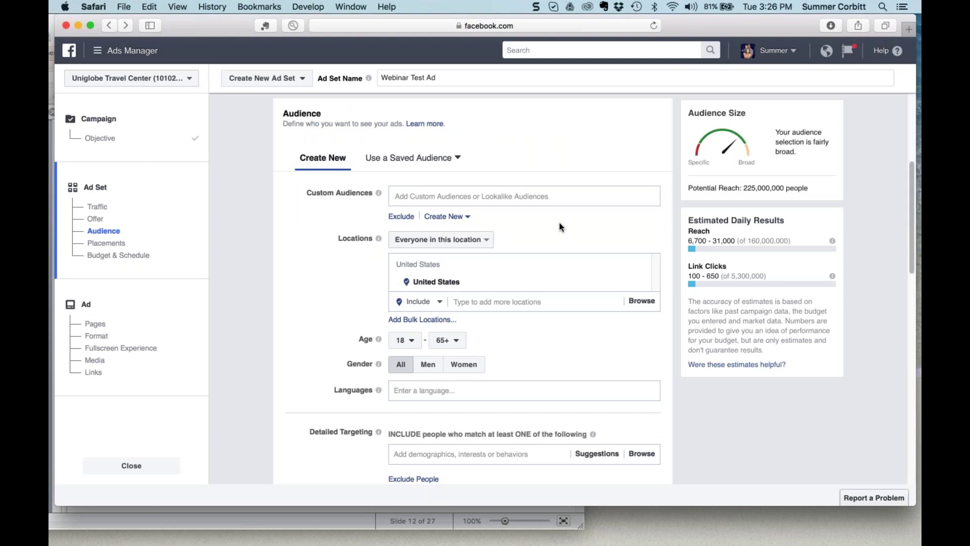
# Add the Uniglobe Contacts customer list to the ad set's custom audiences
pyautogui.click(464, 197)
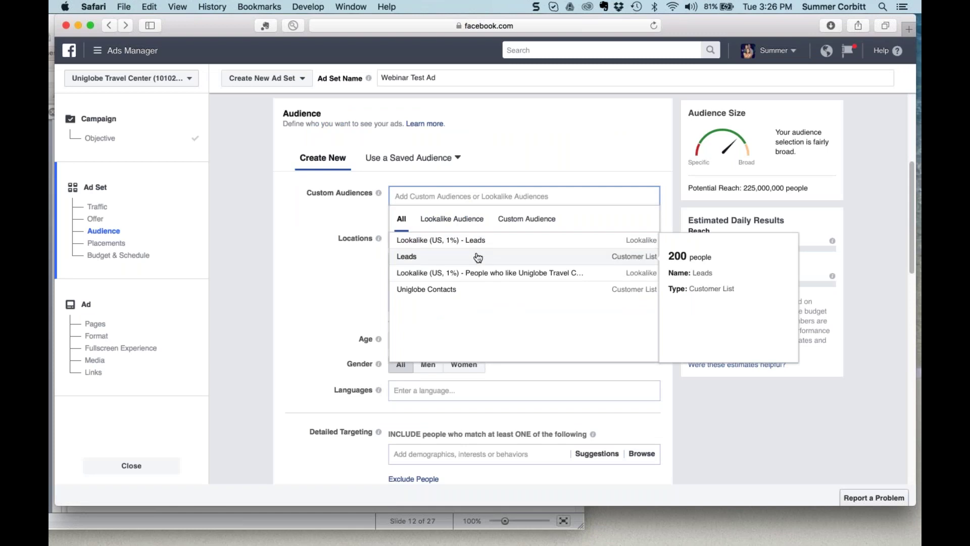
pyautogui.click(418, 291)
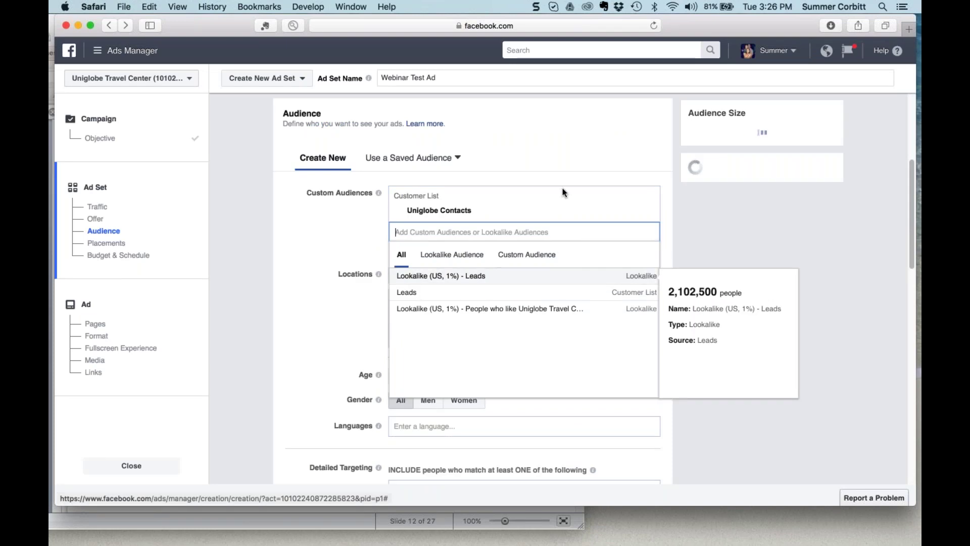
pyautogui.click(564, 168)
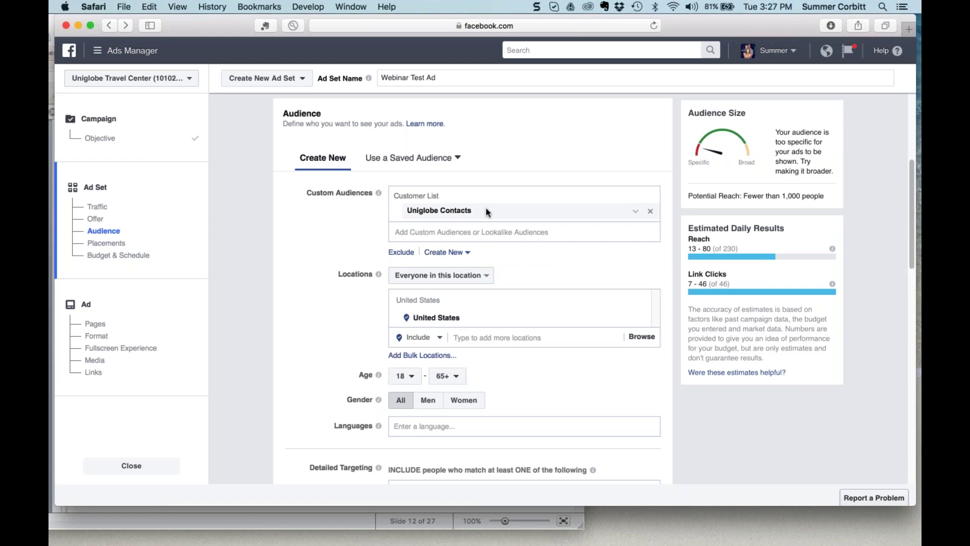
# Switch to the PowerPoint presentation and review slide 13 about creating a custom or lookalike audience
pyautogui.click(340, 519)
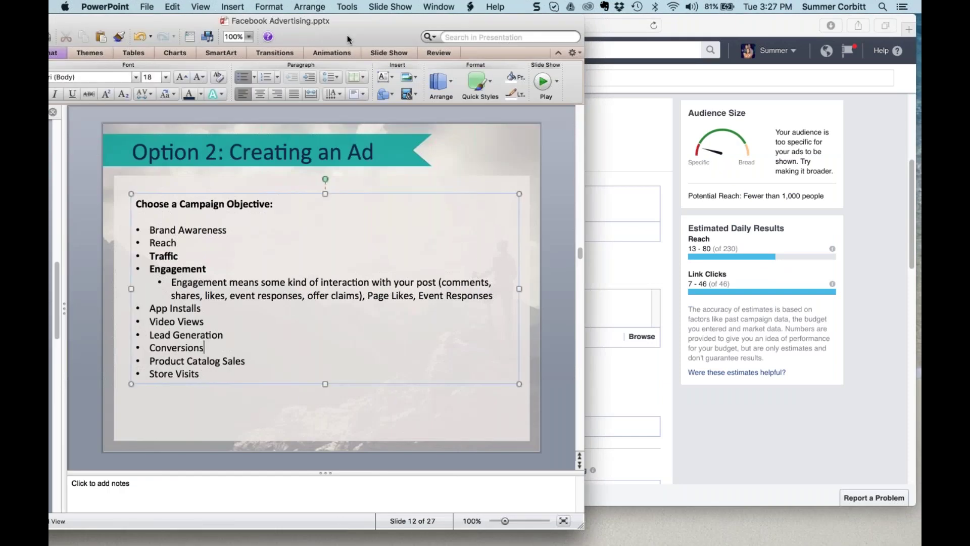
pyautogui.moveTo(348, 34); pyautogui.dragTo(404, 28)
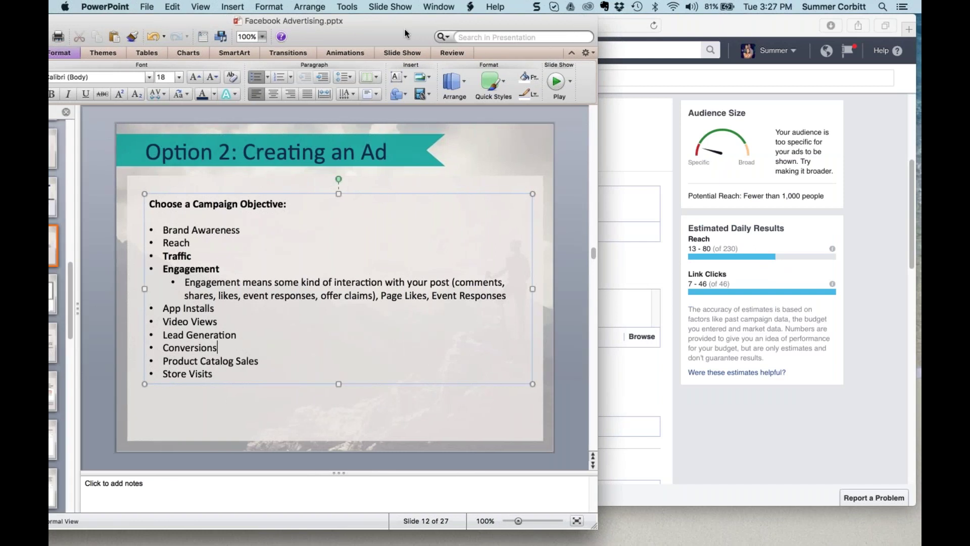
pyautogui.moveTo(405, 29); pyautogui.dragTo(479, 29)
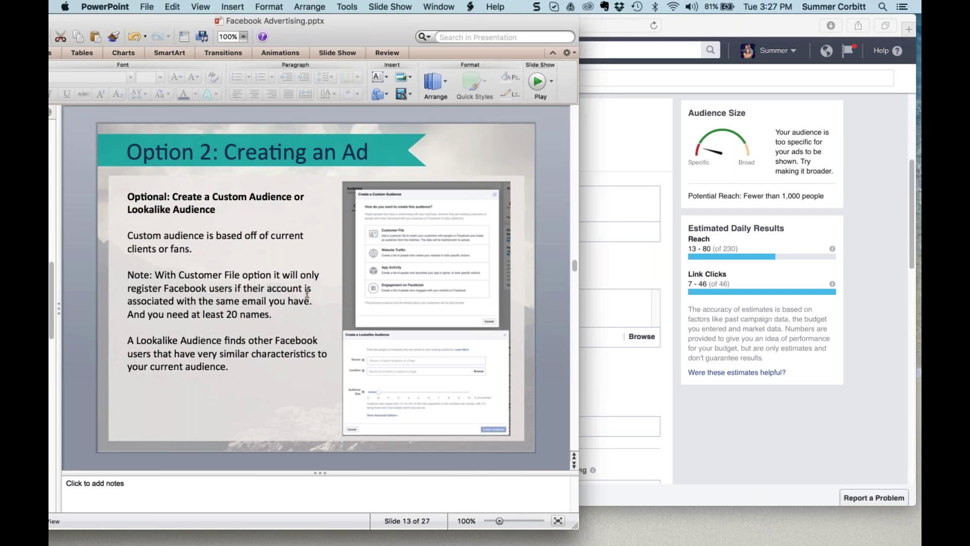
# Switch back to Ads Manager in Safari, examine the available sources for a new lookalike audience, and cancel its creation
pyautogui.click(630, 146)
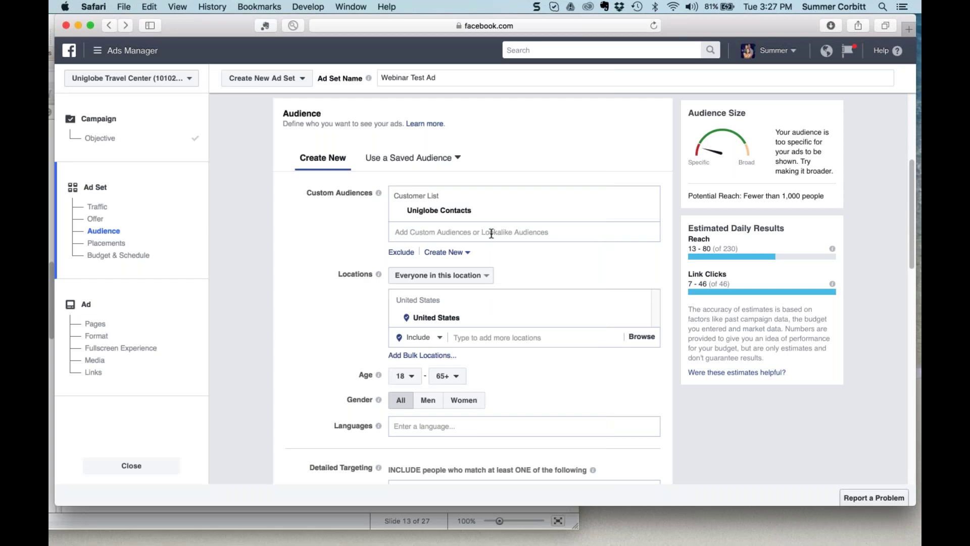
pyautogui.click(468, 254)
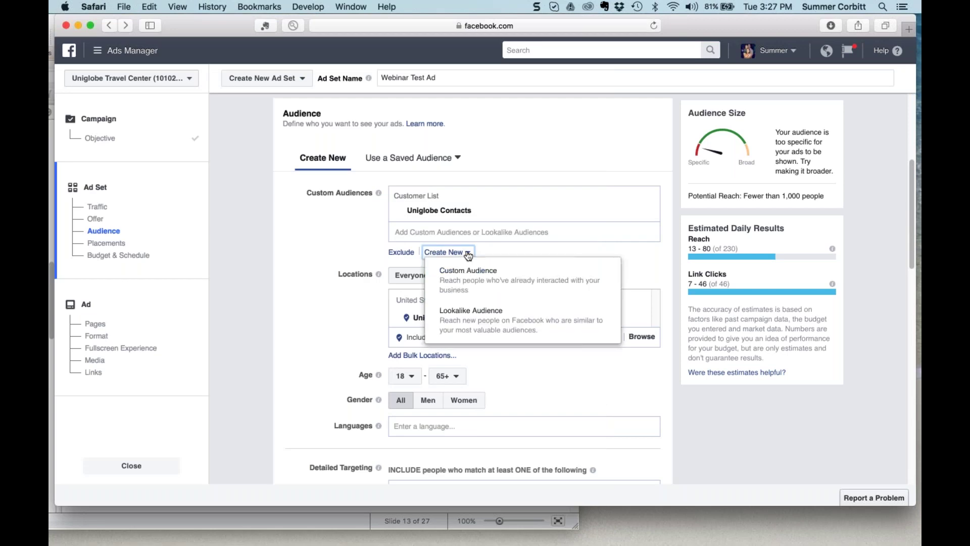
pyautogui.click(497, 325)
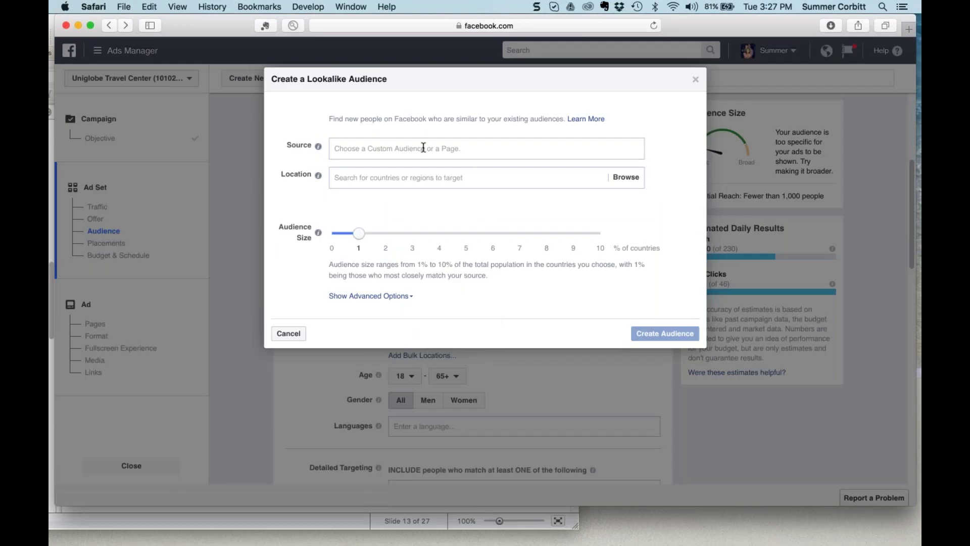
pyautogui.click(405, 146)
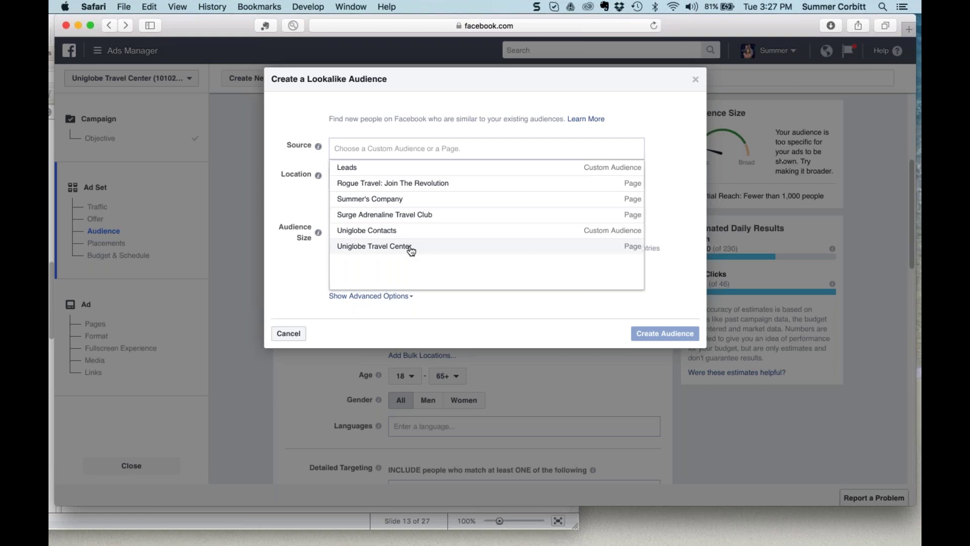
pyautogui.click(289, 334)
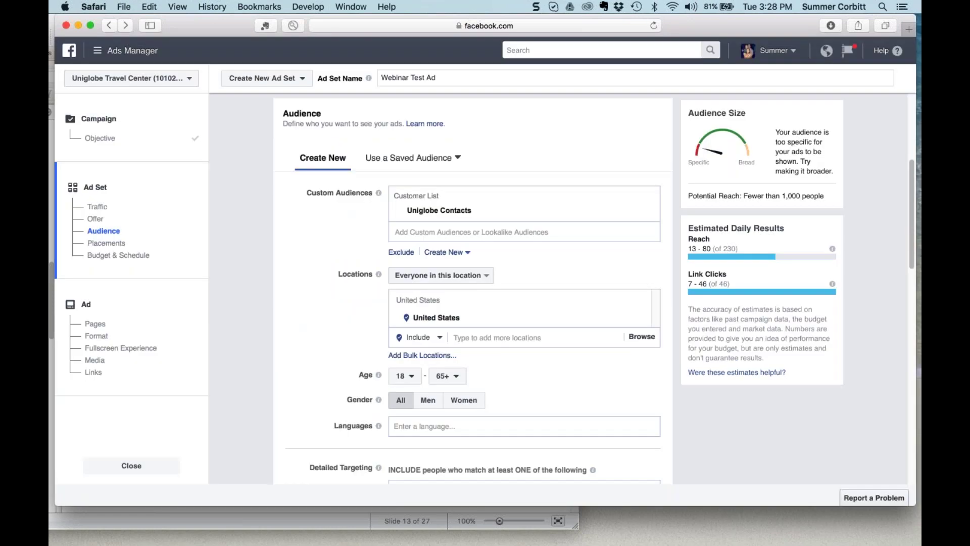
pyautogui.scroll(-2, 309, 248)
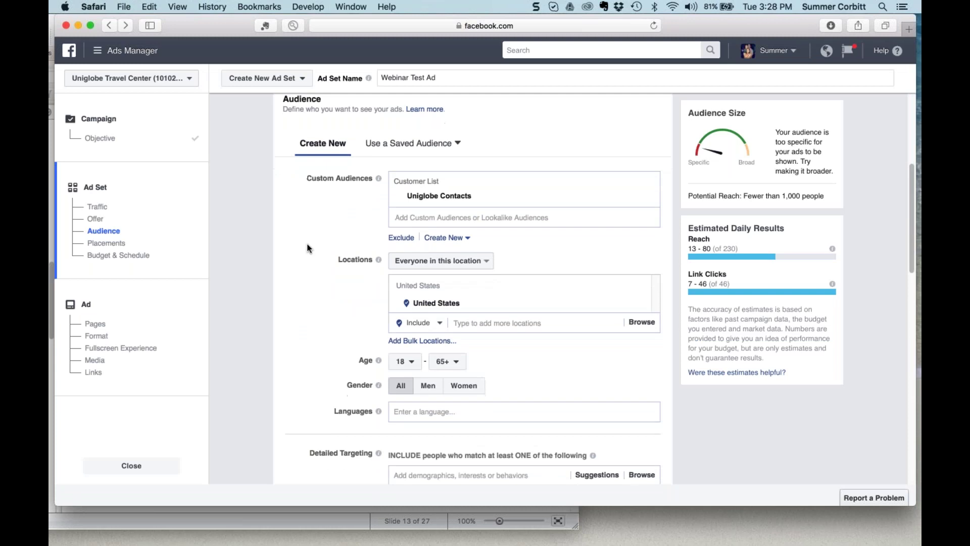
# Review the options for creating a new audience and the ad set's custom audience and location settings without creating anything
pyautogui.scroll(-2, 309, 248)
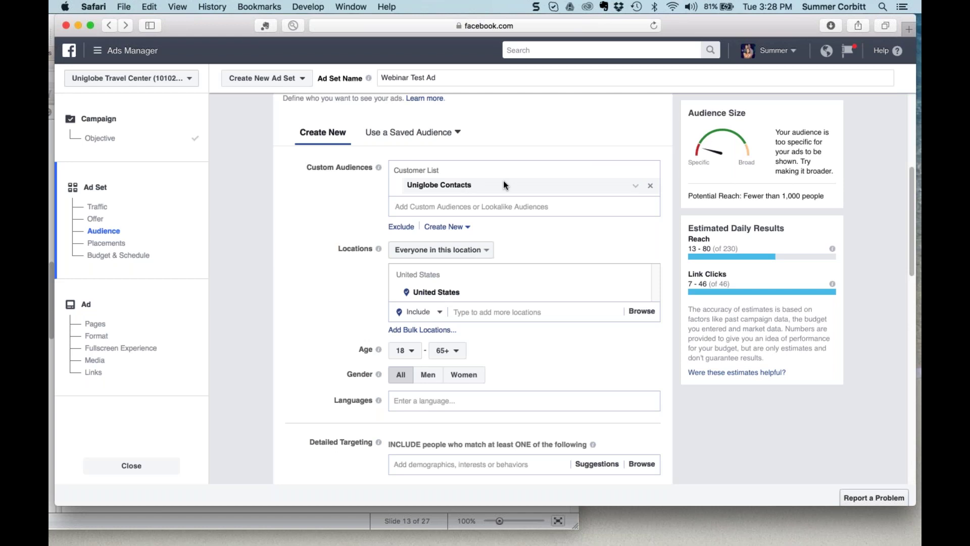
pyautogui.click(452, 226)
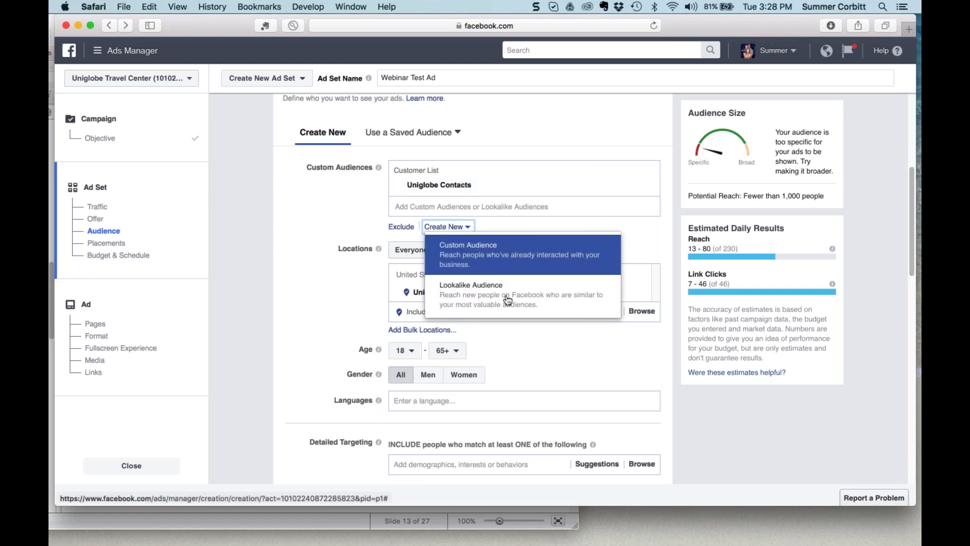
pyautogui.click(639, 238)
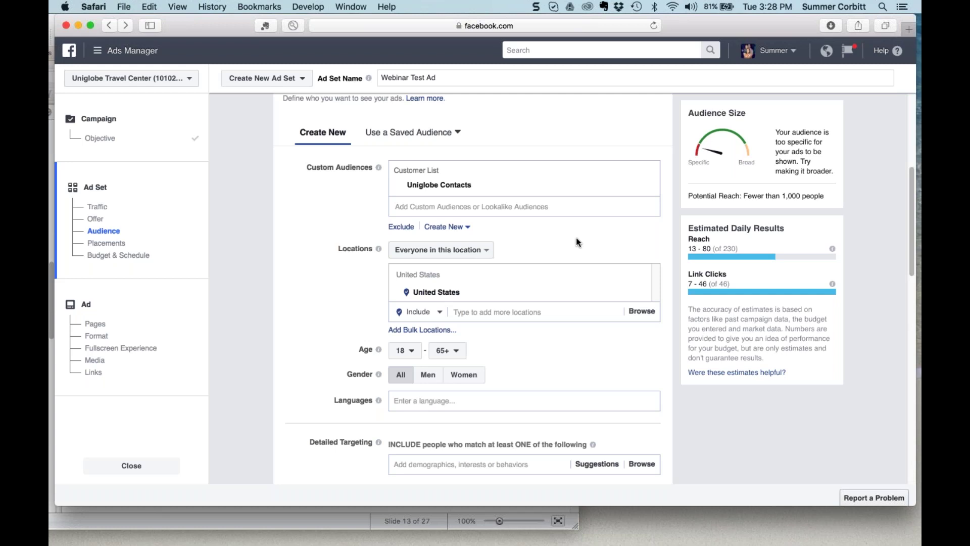
pyautogui.scroll(-1, 576, 241)
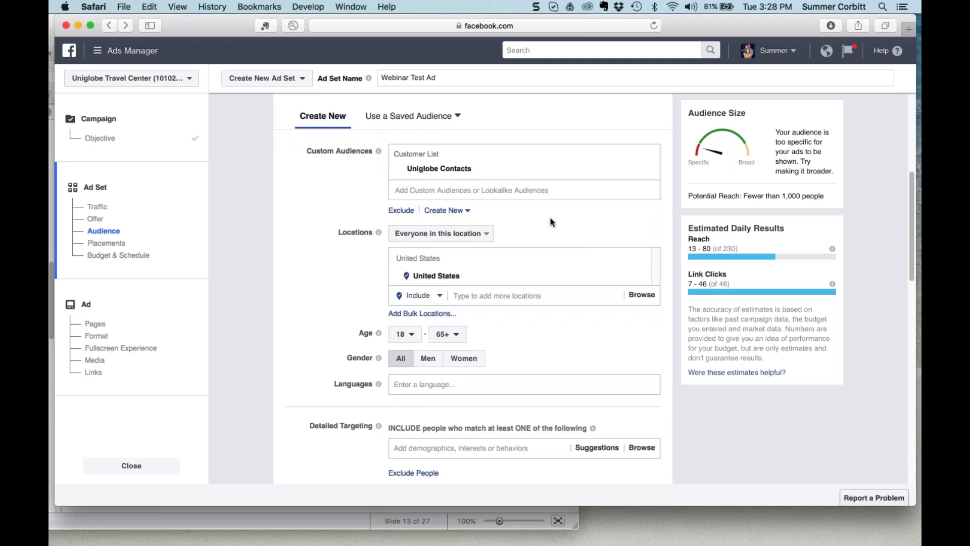
pyautogui.scroll(-1, 535, 230)
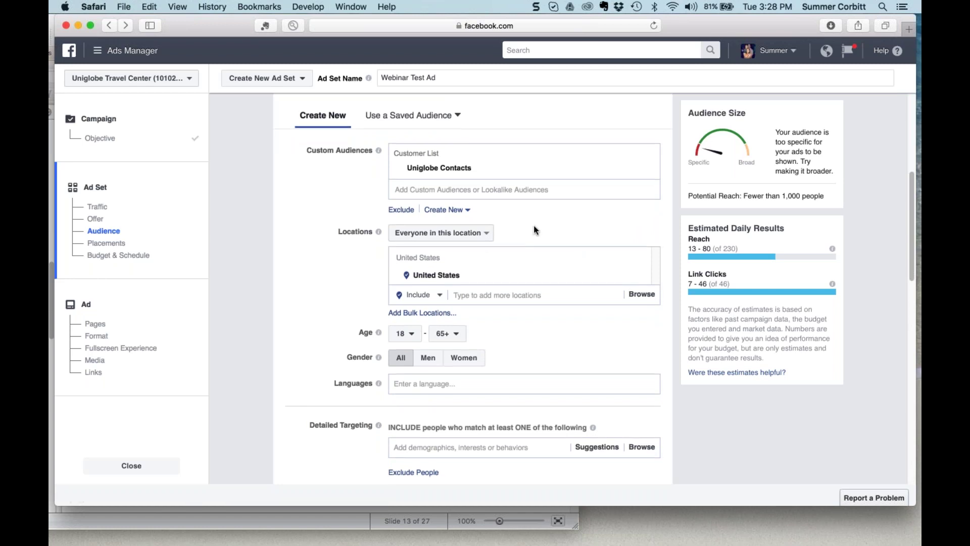
pyautogui.scroll(-2, 534, 227)
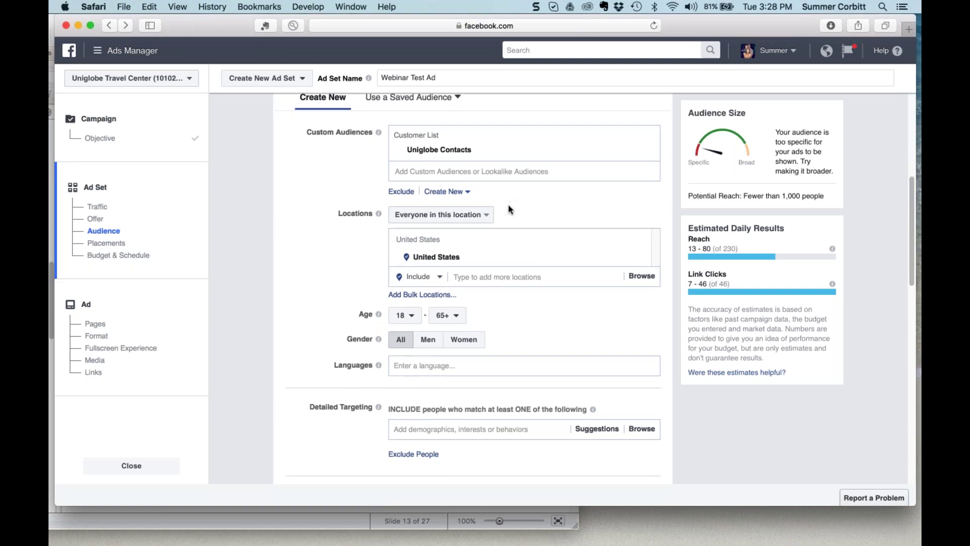
pyautogui.scroll(1, 509, 206)
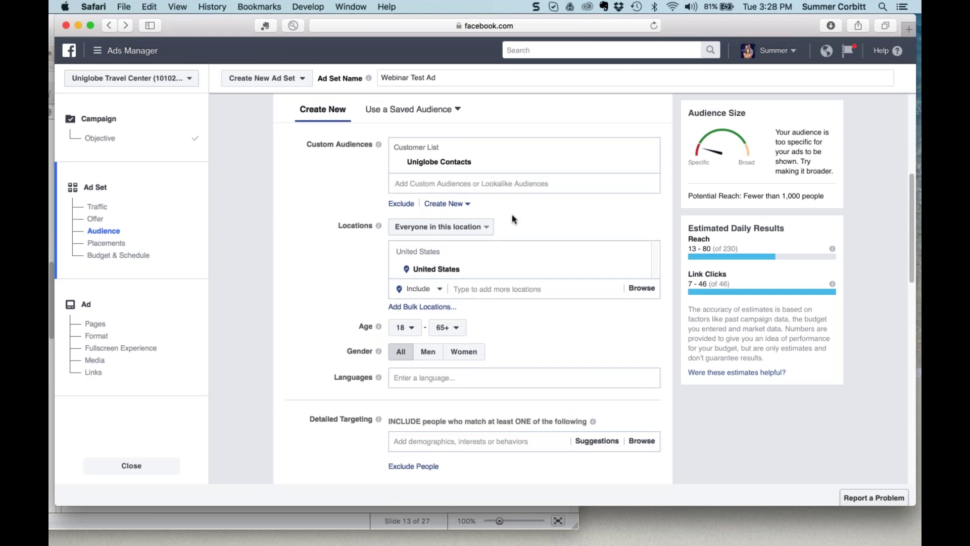
# Set the audience's age range to 22–56 and its gender to Women
pyautogui.scroll(-5, 512, 216)
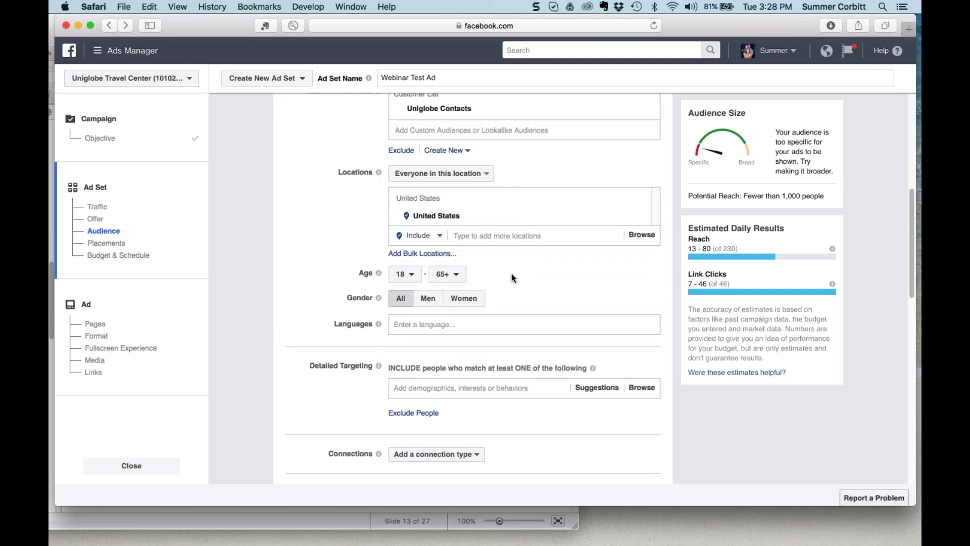
pyautogui.scroll(-2, 512, 274)
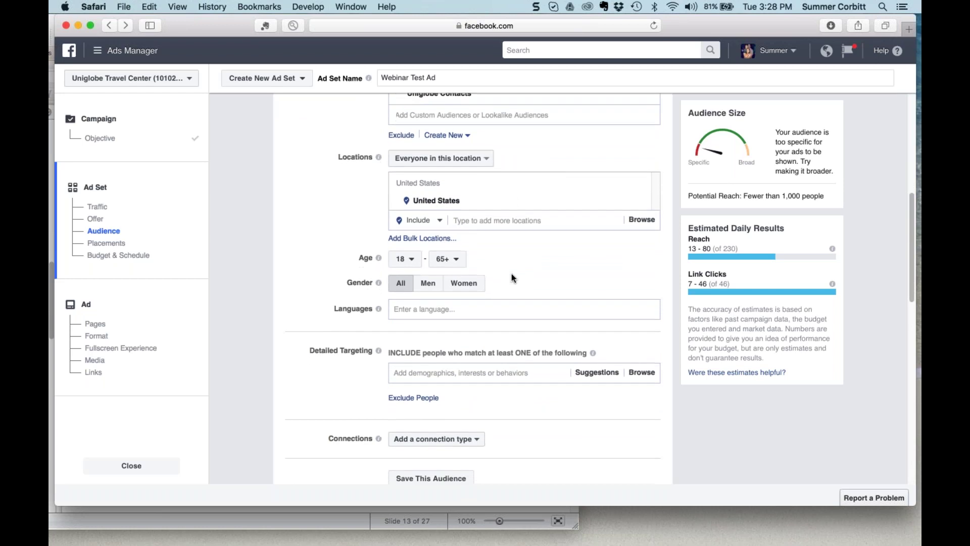
pyautogui.click(410, 258)
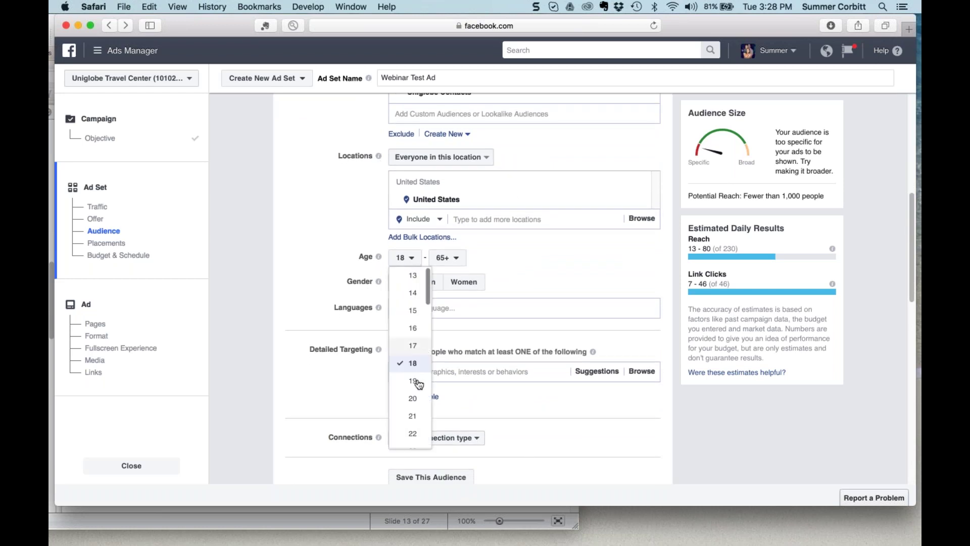
pyautogui.click(413, 433)
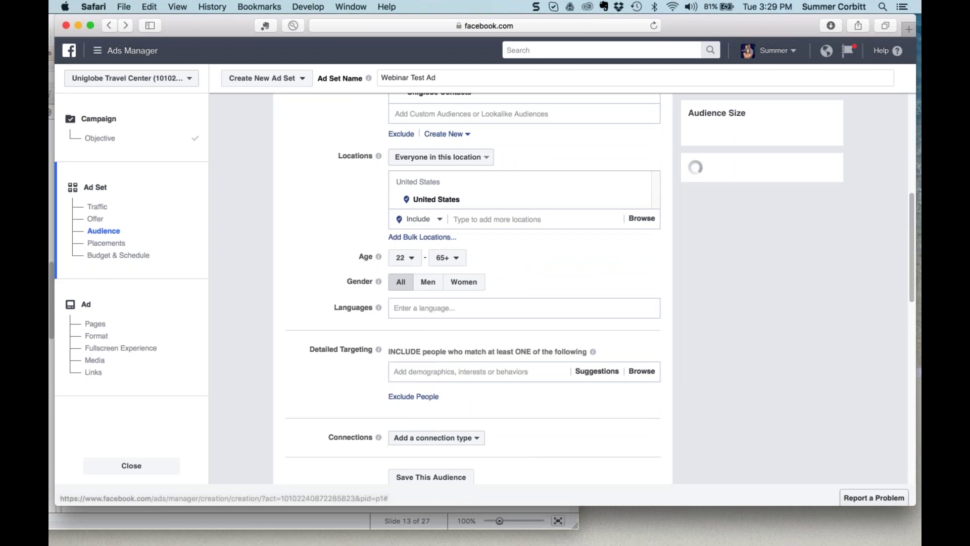
pyautogui.click(447, 258)
pyautogui.click(446, 320)
pyautogui.click(455, 283)
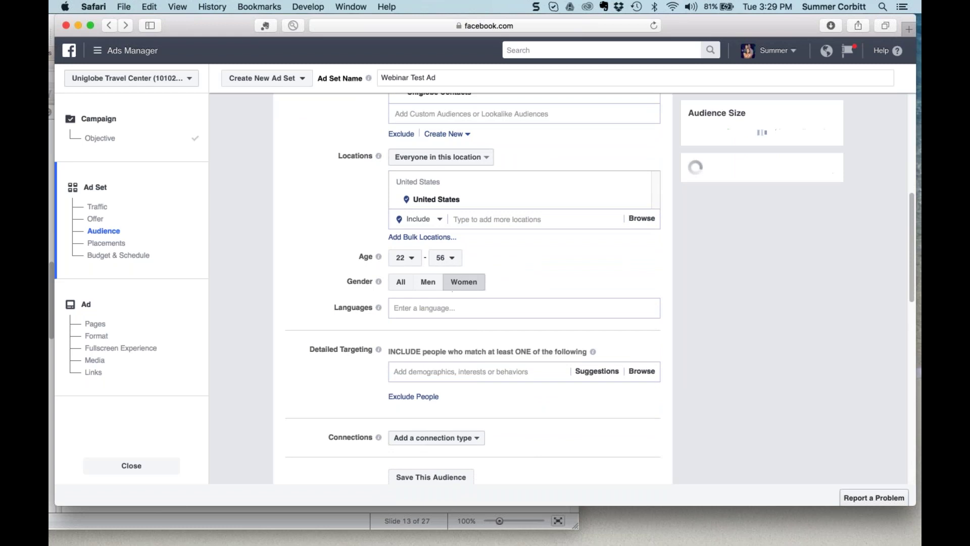
# Add English (All) as the audience's language
pyautogui.click(394, 307)
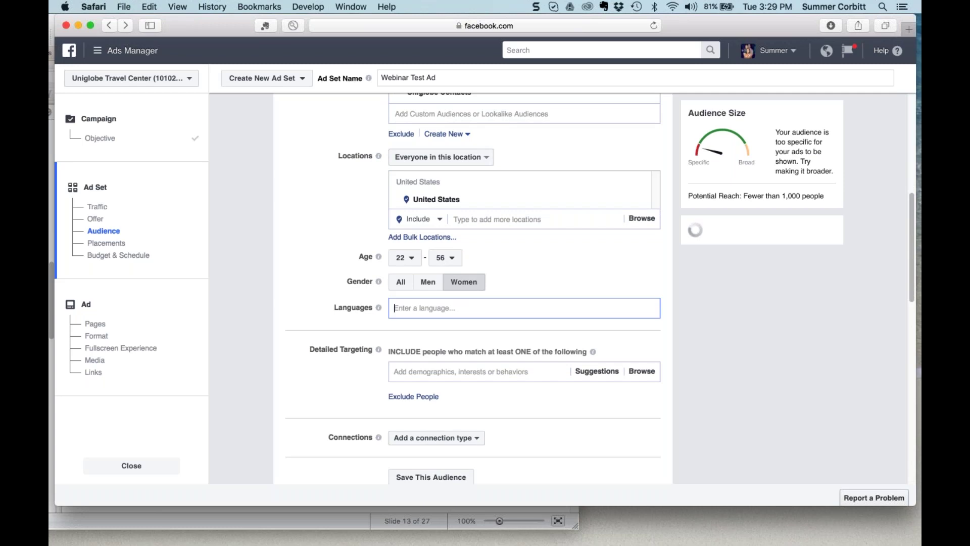
pyautogui.write('english')
pyautogui.press('Return')
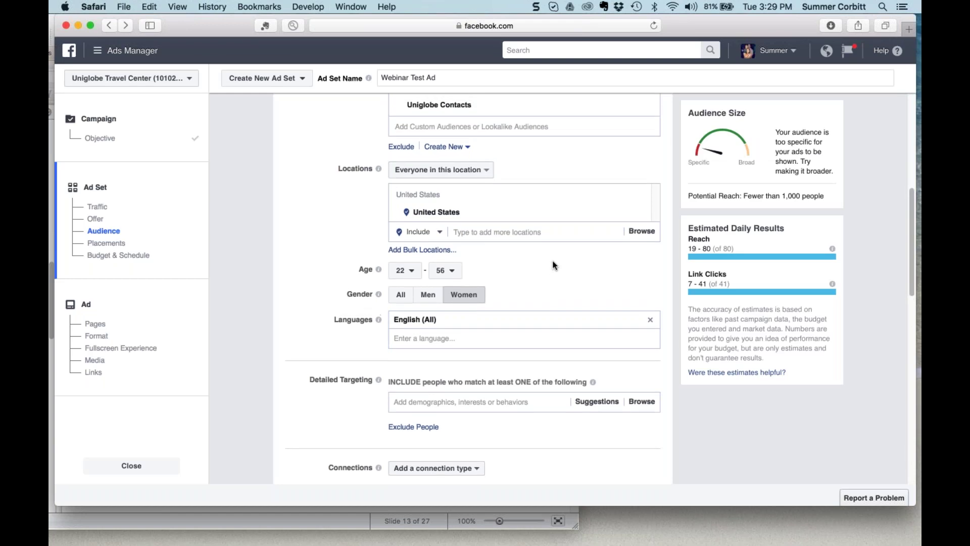
# Change the audience location from the whole country to the state of Florida
pyautogui.click(489, 241)
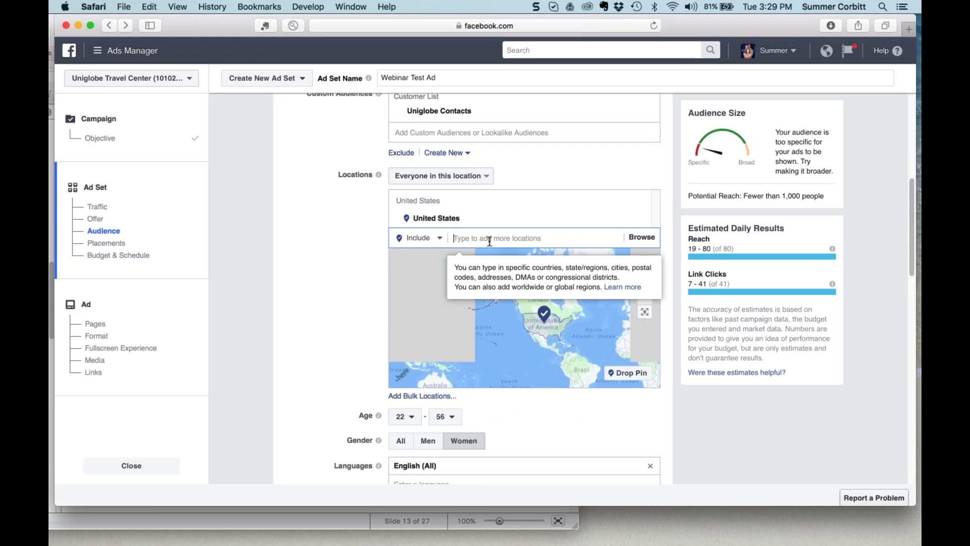
pyautogui.write('florida')
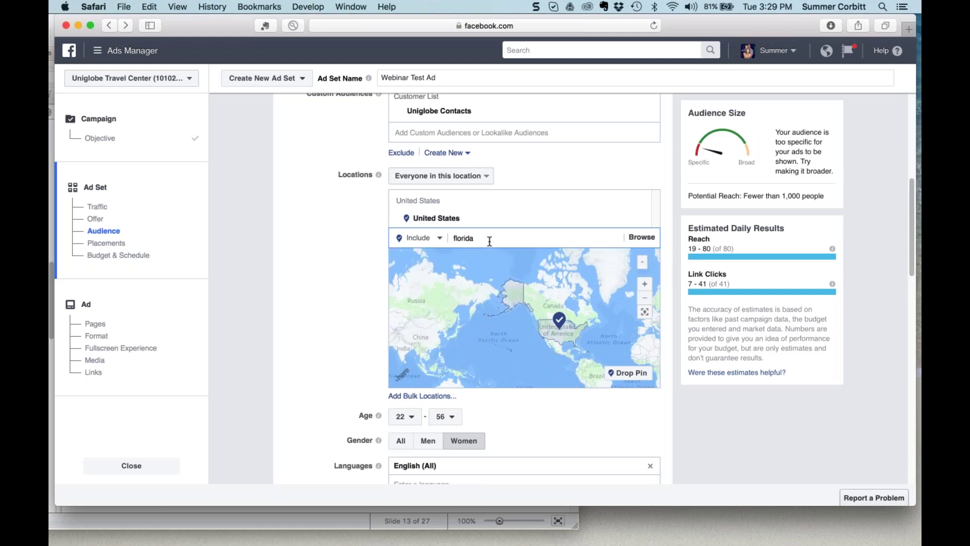
pyautogui.click(505, 260)
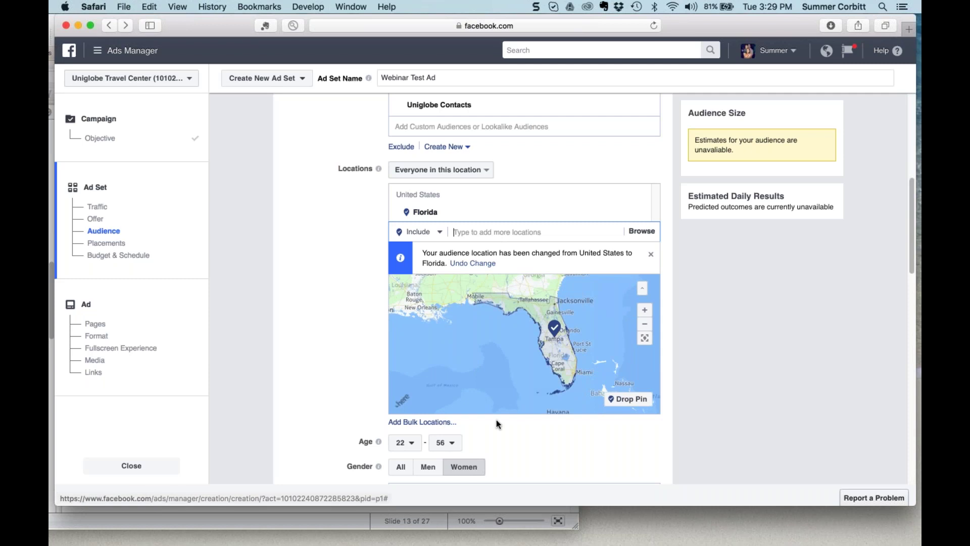
# Replace the Florida audience location with the country United States
pyautogui.scroll(-3, 496, 420)
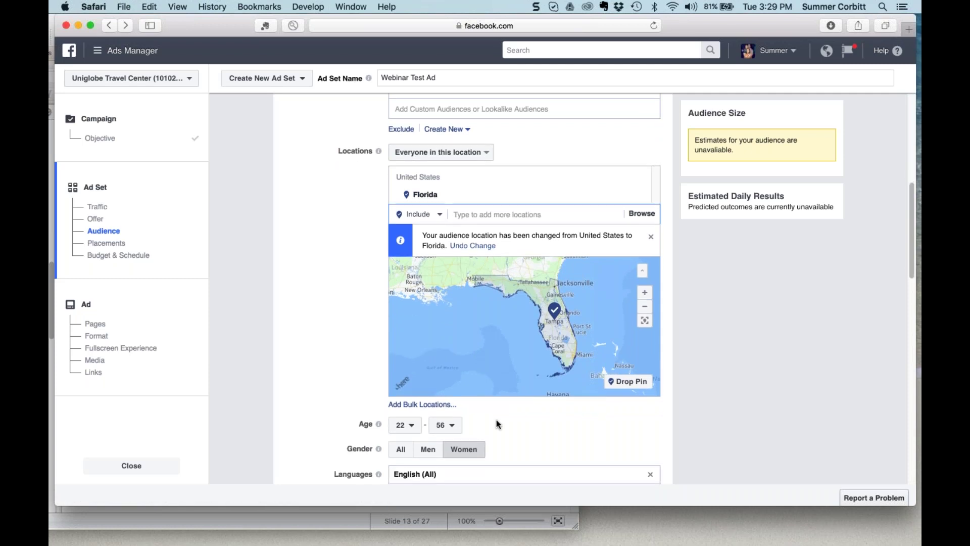
pyautogui.scroll(-3, 496, 420)
pyautogui.scroll(5, 496, 419)
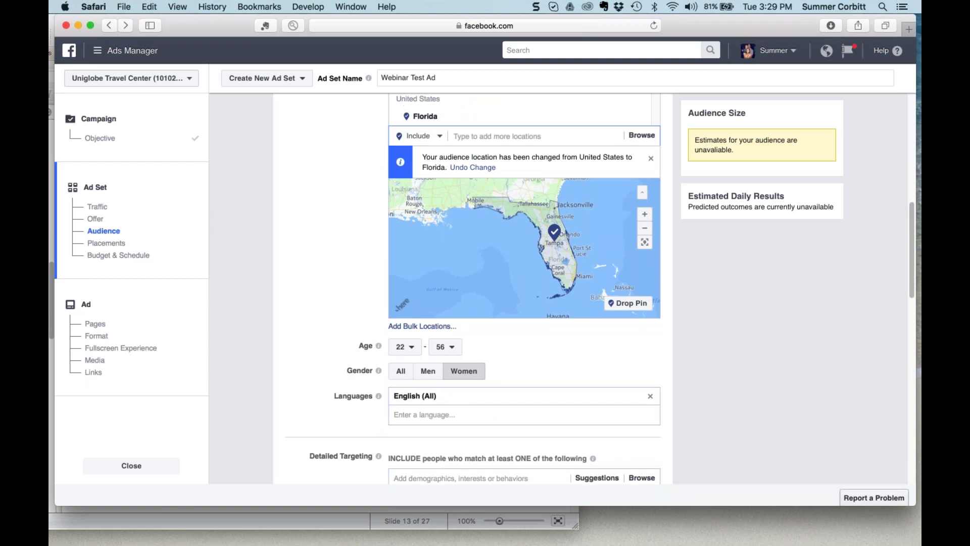
pyautogui.write('United')
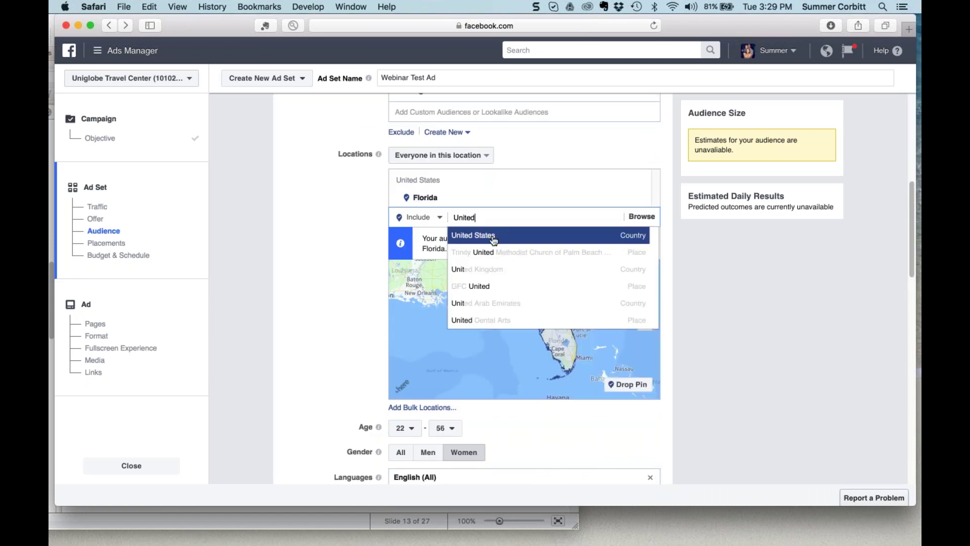
pyautogui.click(494, 236)
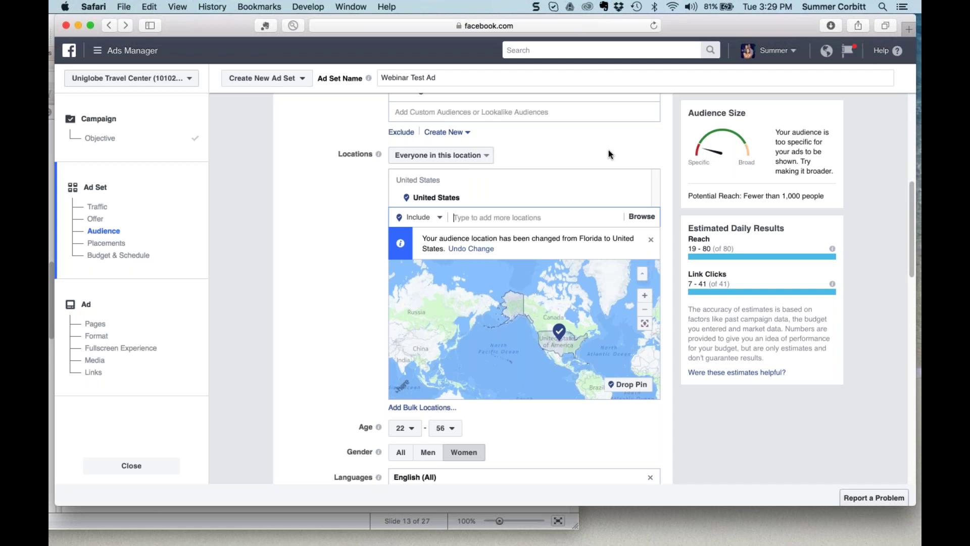
# Remove the Uniglobe Contacts customer list from the ad set's custom audiences
pyautogui.scroll(1, 609, 150)
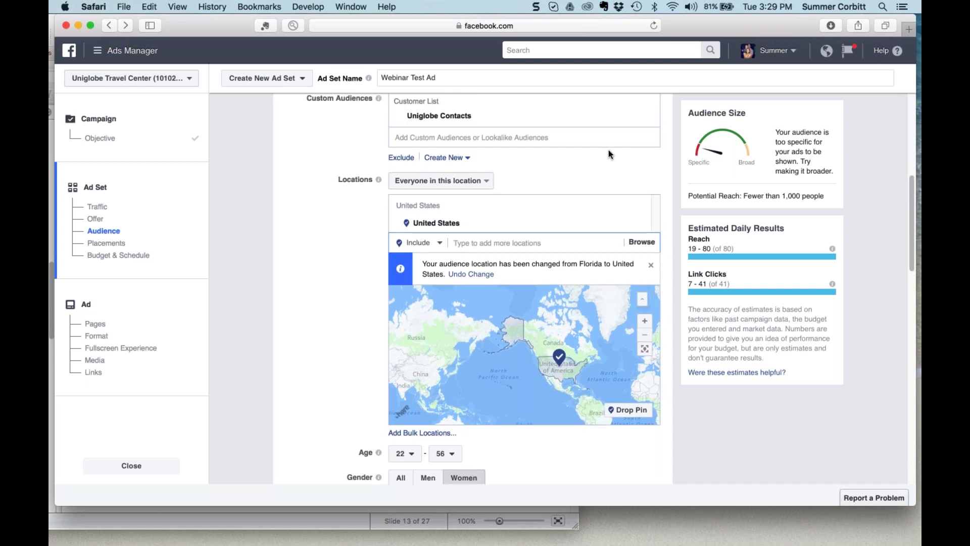
pyautogui.scroll(1, 609, 150)
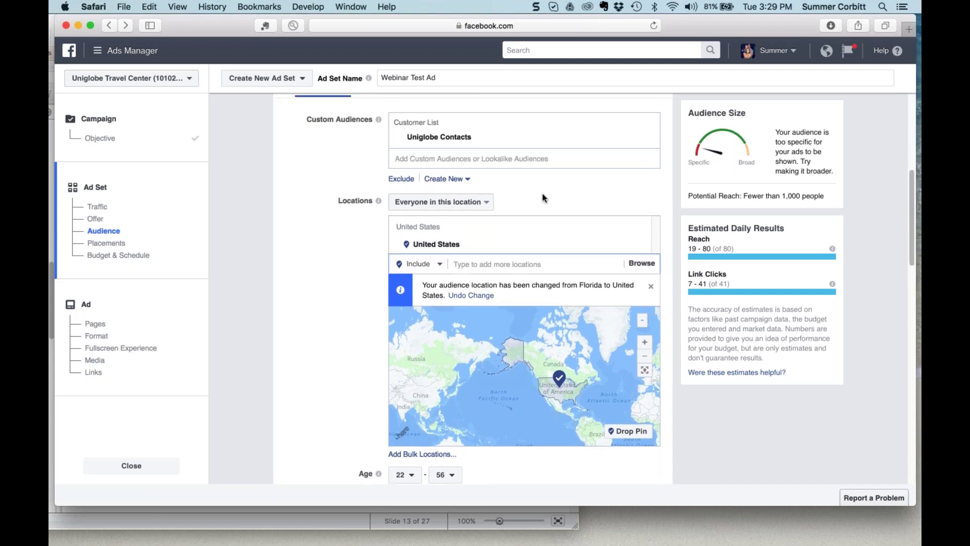
pyautogui.scroll(-1, 543, 197)
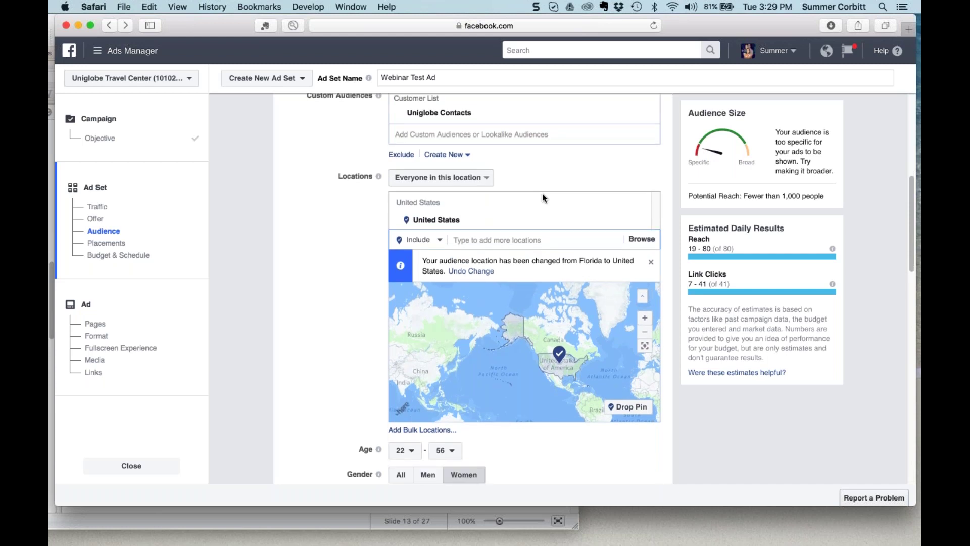
pyautogui.scroll(-4, 542, 193)
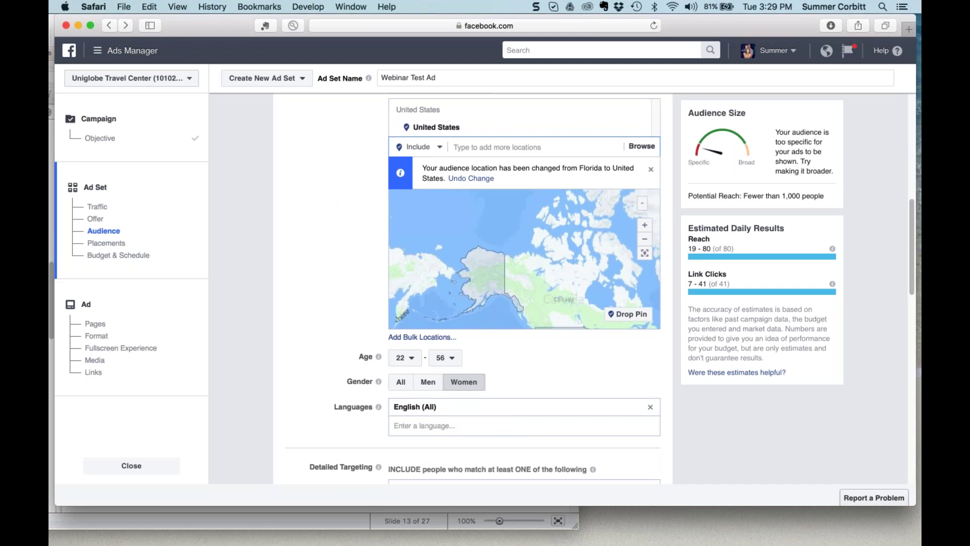
pyautogui.scroll(6, 473, 288)
pyautogui.click(650, 168)
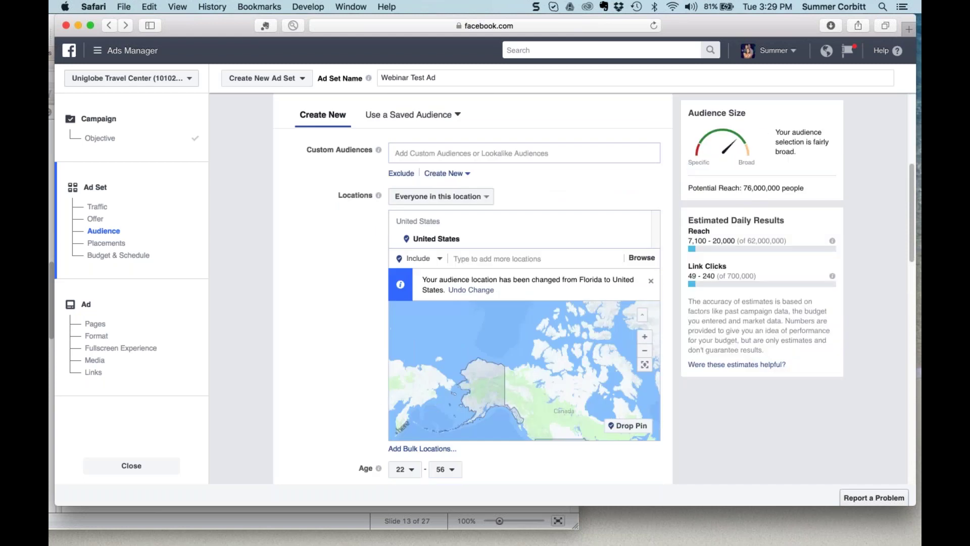
# Add the interests Cruise and Norwegian Cruise Line to the audience's detailed targeting
pyautogui.scroll(-3, 339, 393)
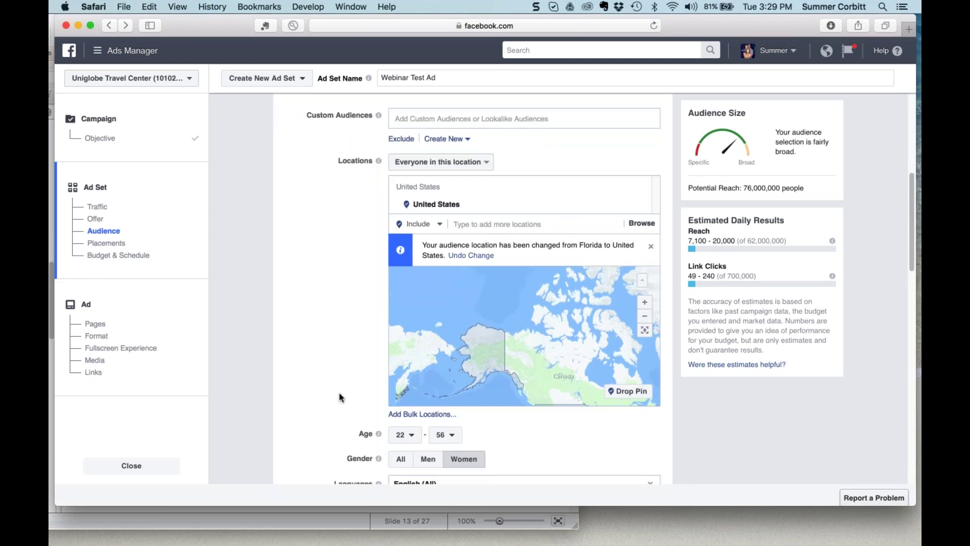
pyautogui.scroll(-1, 339, 393)
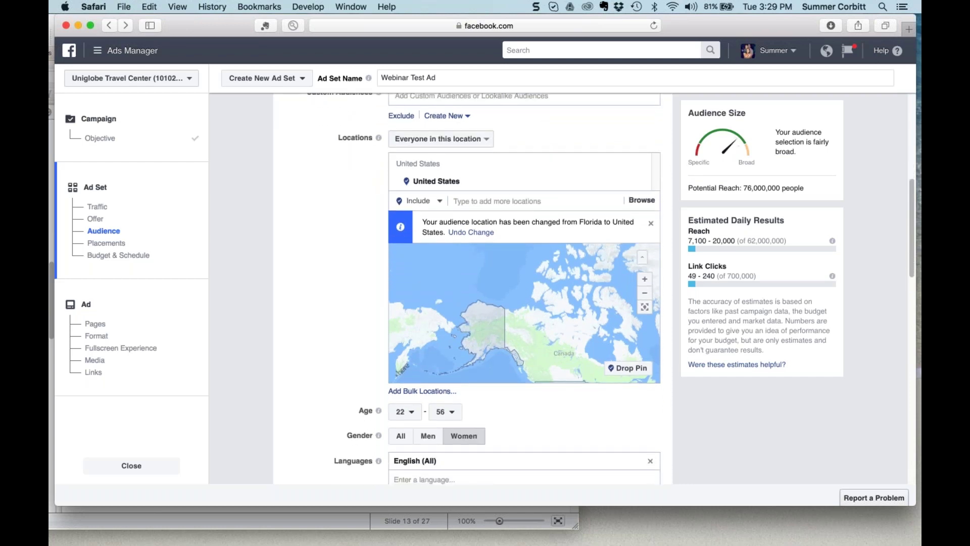
pyautogui.scroll(-3, 484, 288)
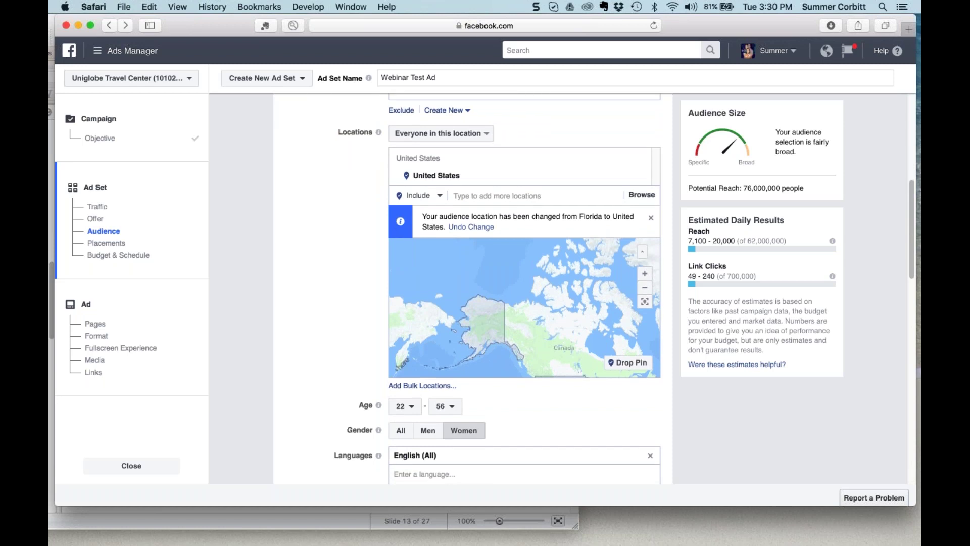
pyautogui.scroll(-4, 484, 288)
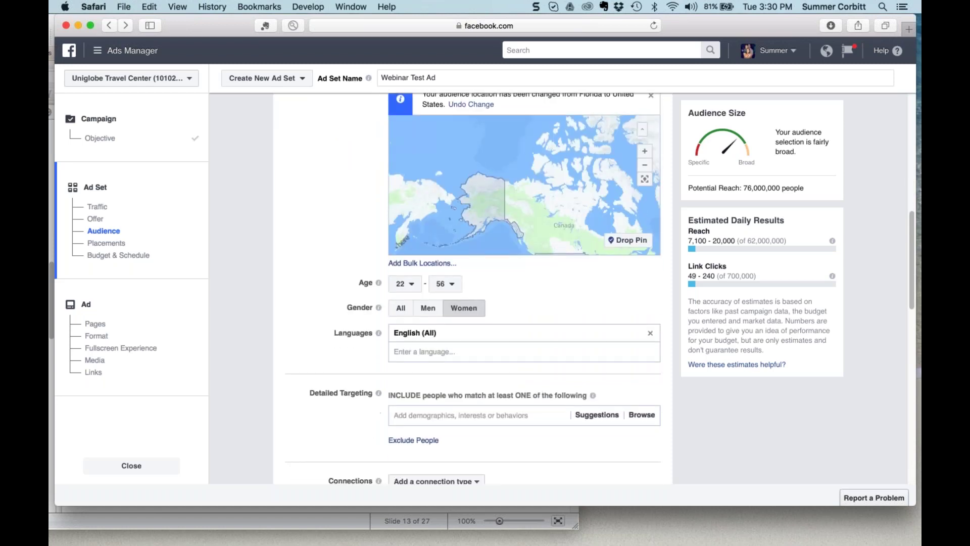
pyautogui.scroll(-7, 491, 289)
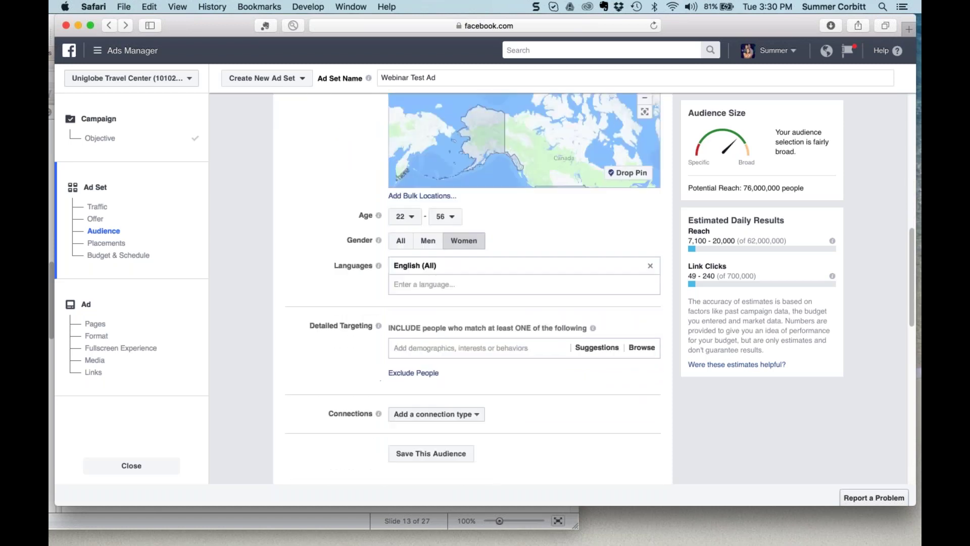
pyautogui.click(491, 289)
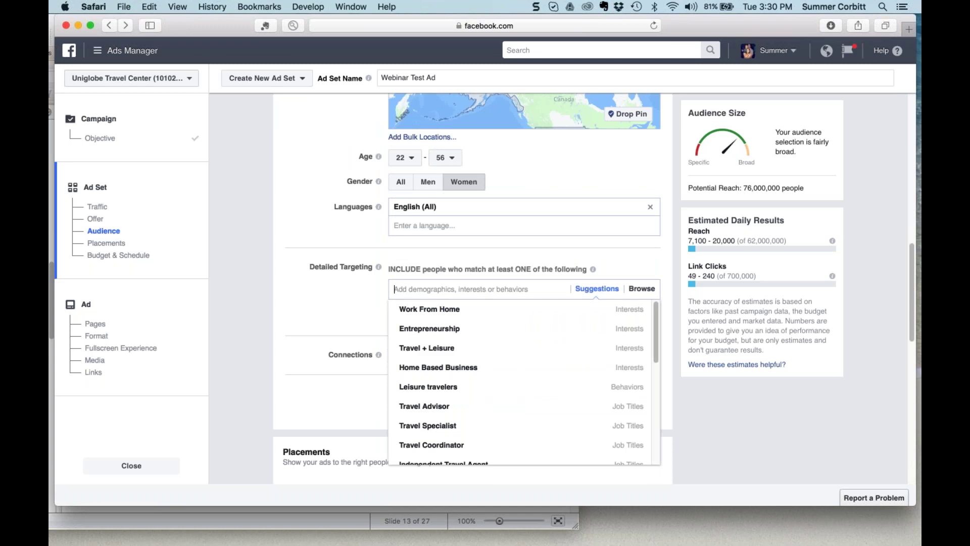
pyautogui.write('Cruise')
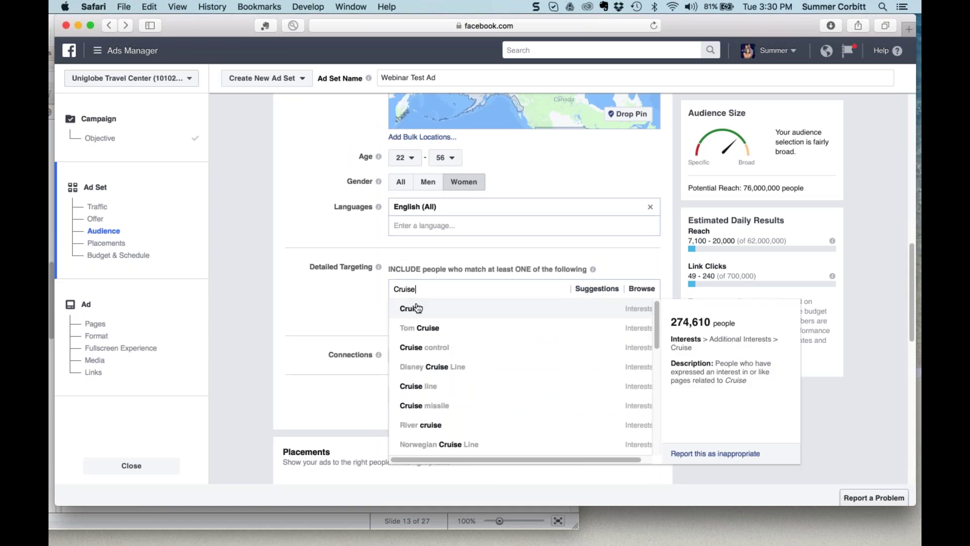
pyautogui.click(416, 308)
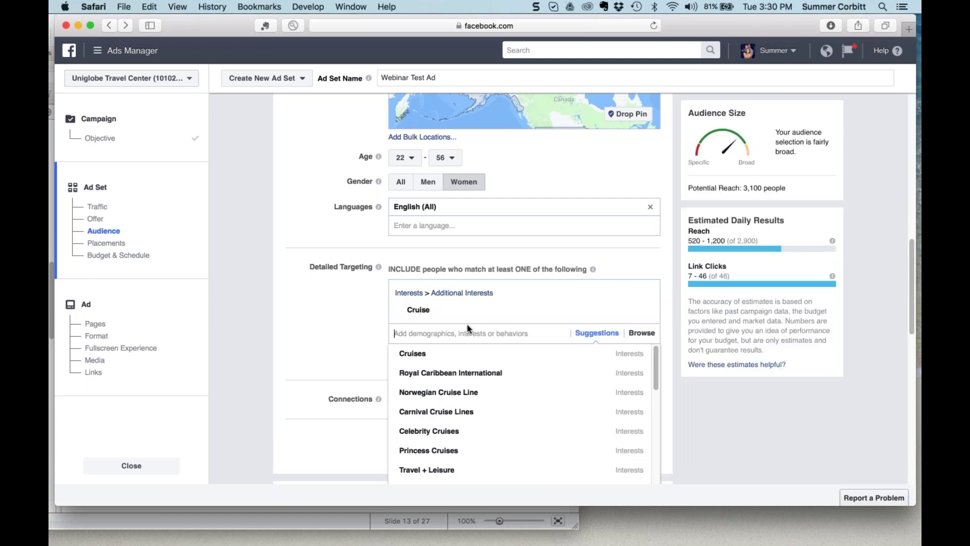
pyautogui.click(453, 393)
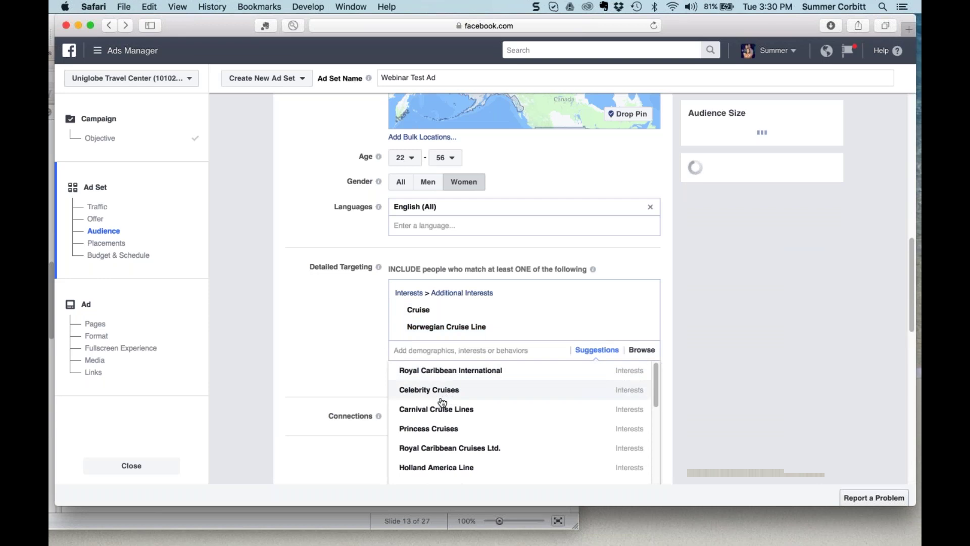
# Add Carnival Cruise Lines, Celebrity Cruises, Disney Cruise Line, Royal Caribbean International, Princess Cruises and Holland America Line as interests in the detailed targeting
pyautogui.moveTo(439, 410)
pyautogui.click(438, 410)
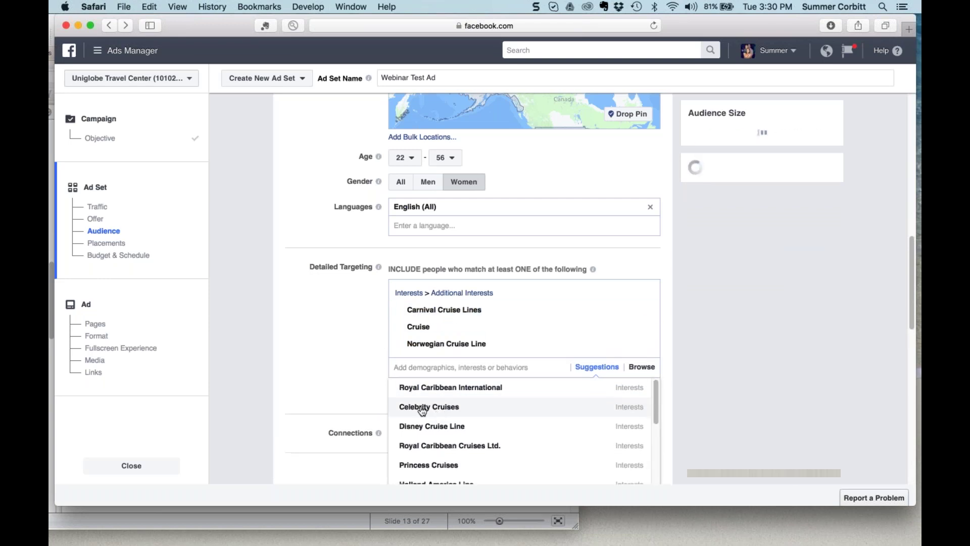
pyautogui.click(422, 410)
pyautogui.moveTo(443, 445)
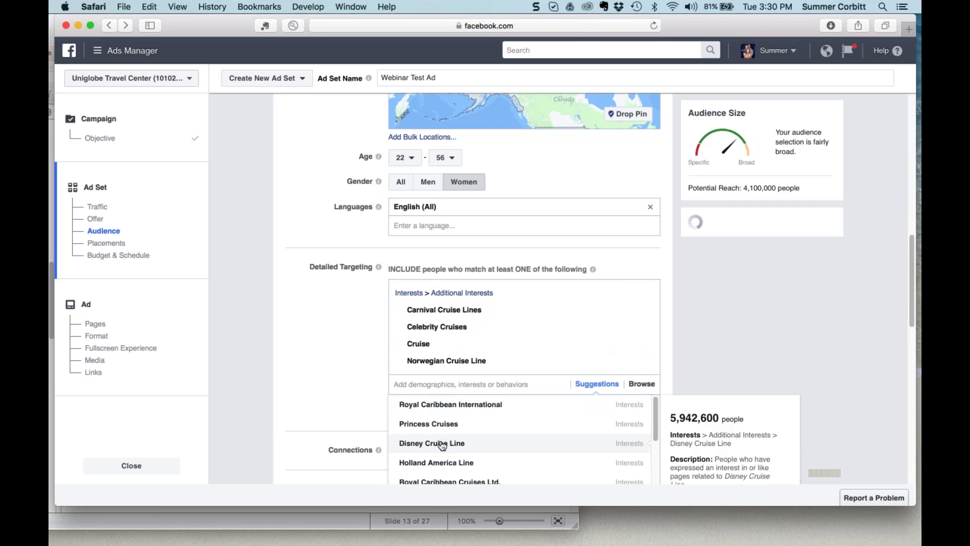
pyautogui.click(443, 446)
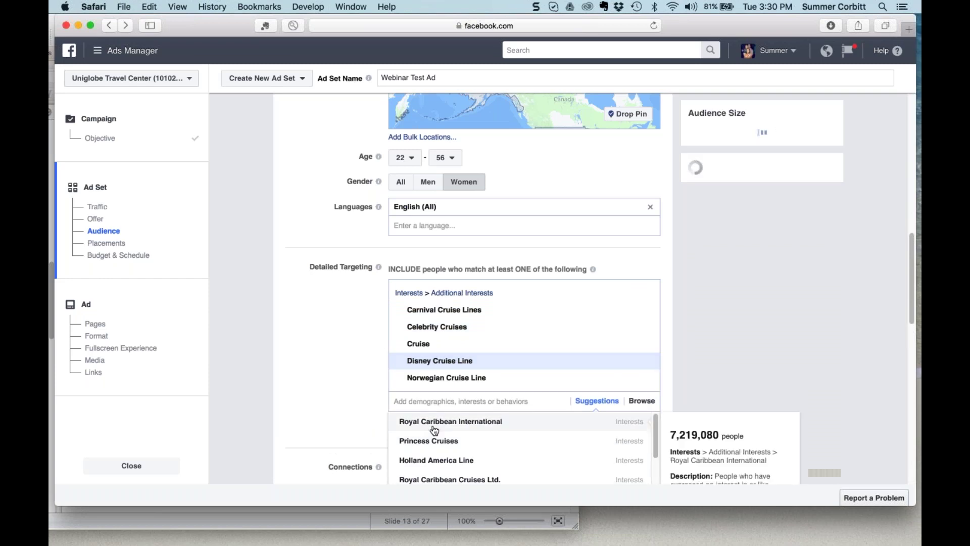
pyautogui.click(433, 423)
pyautogui.click(431, 440)
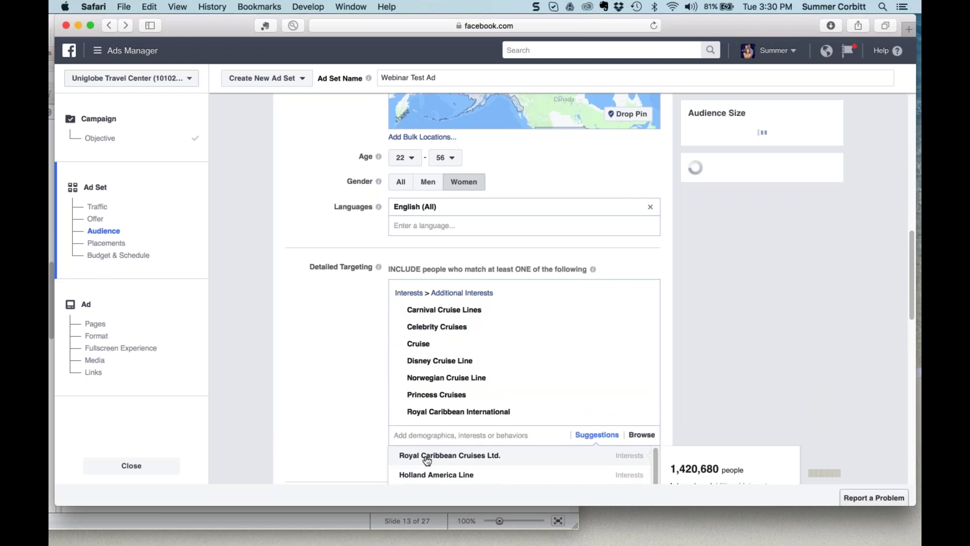
pyautogui.click(427, 475)
pyautogui.moveTo(499, 338)
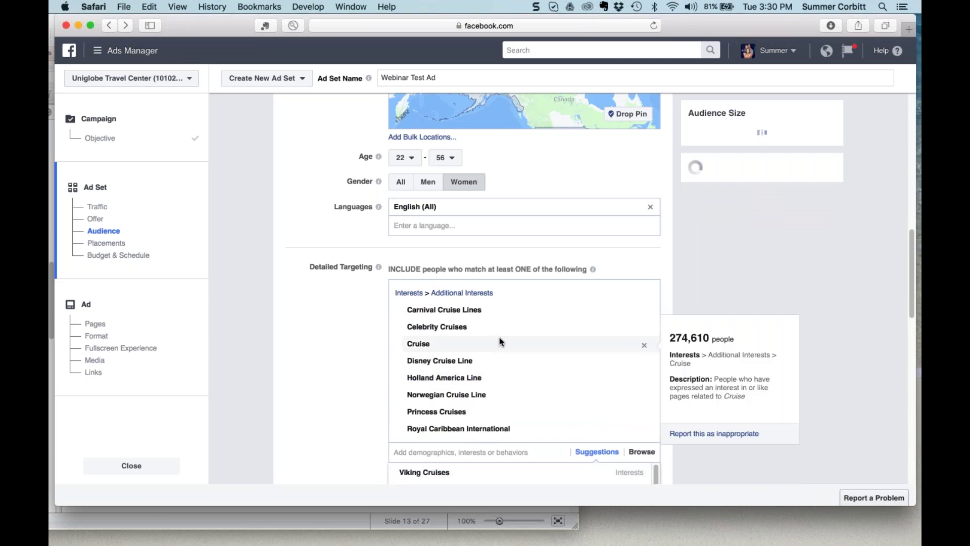
# Search the detailed targeting for travel and add the travel behavior Returned from trip 2 weeks ago
pyautogui.scroll(-1, 499, 342)
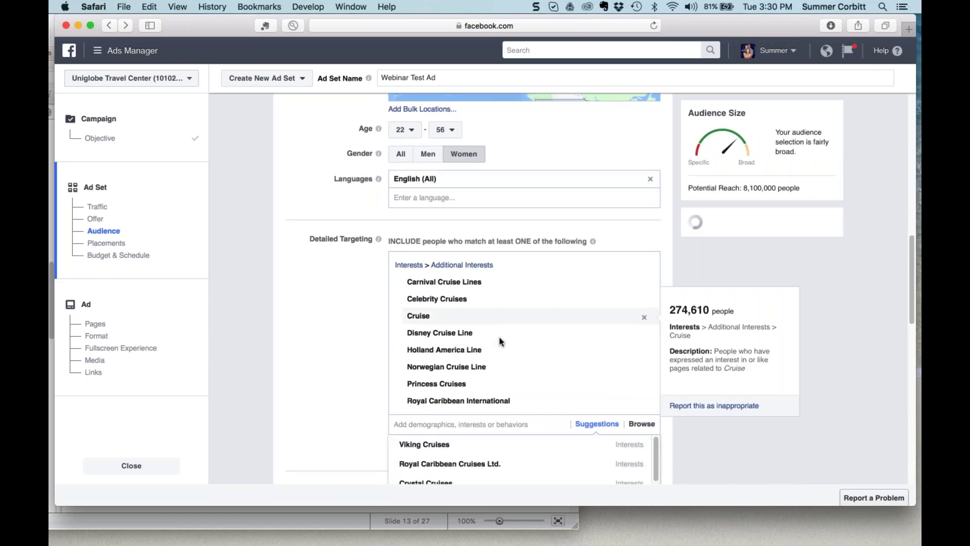
pyautogui.scroll(-2, 499, 338)
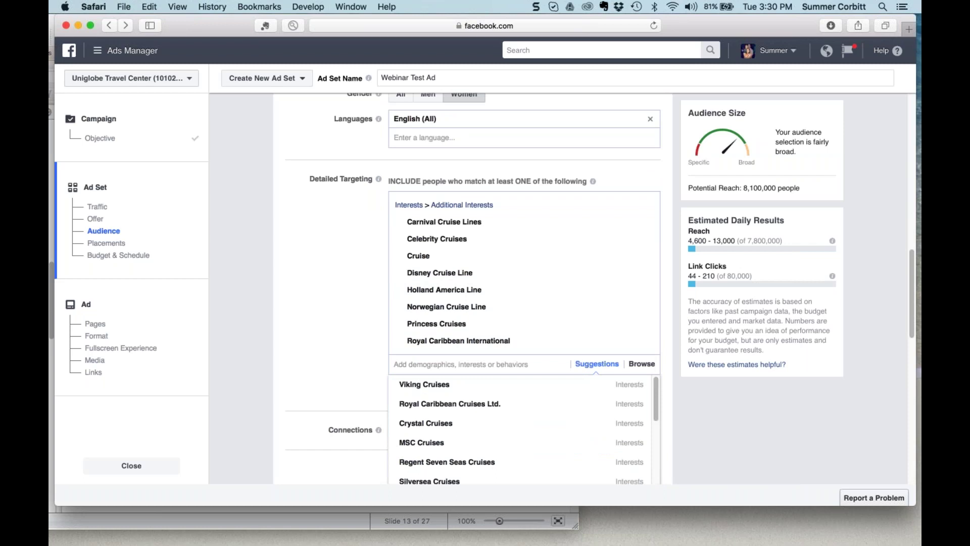
pyautogui.write('traveling')
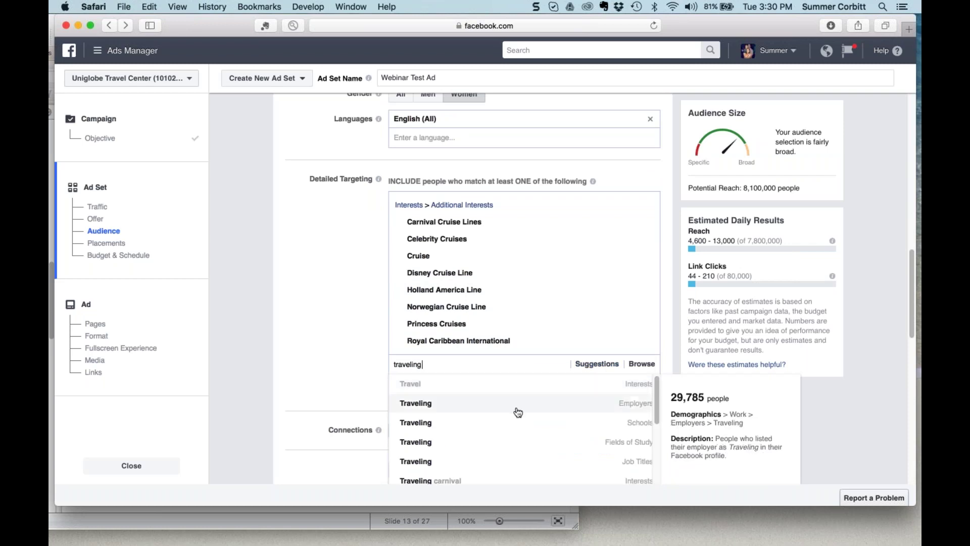
pyautogui.scroll(-3, 515, 412)
pyautogui.scroll(3, 515, 411)
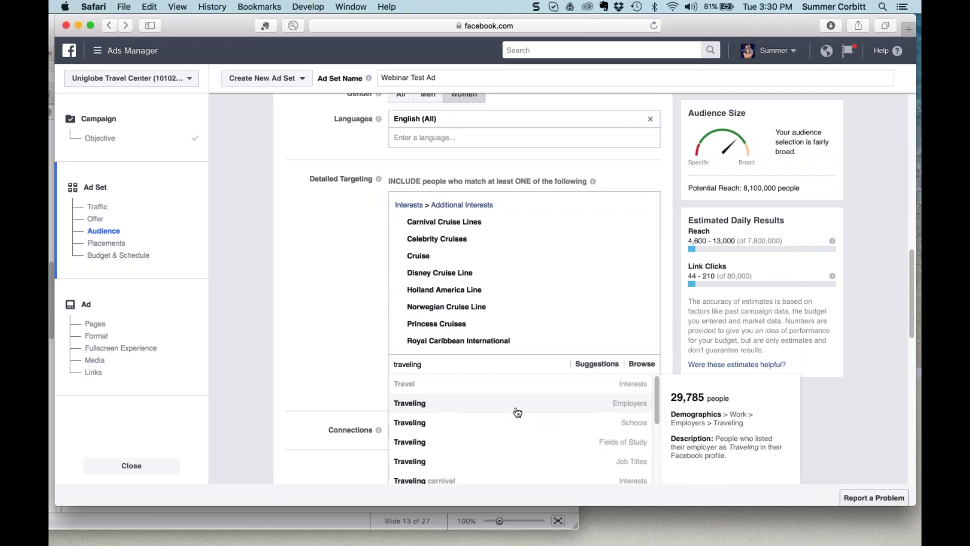
pyautogui.press('BackSpace')
pyautogui.press('BackSpace')
pyautogui.press('BackSpace')
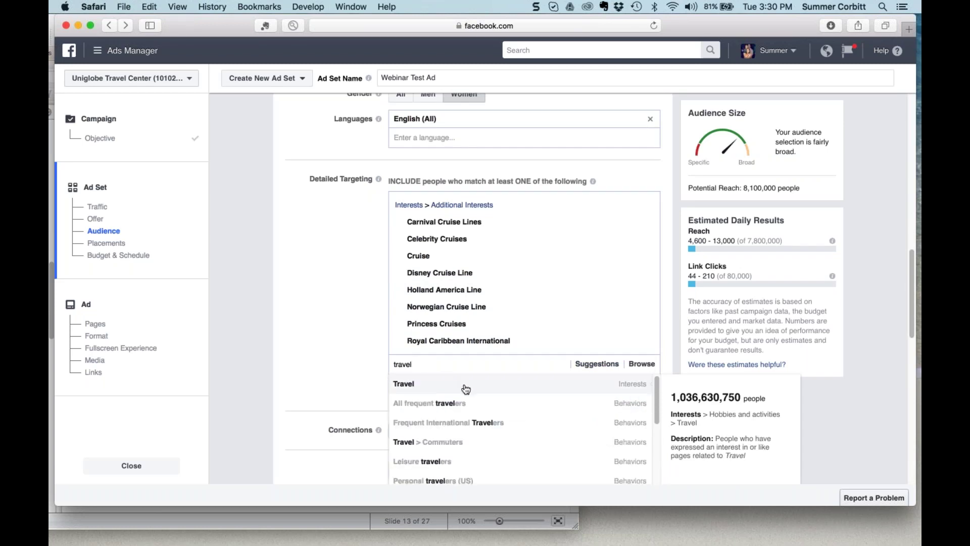
pyautogui.scroll(-1, 493, 399)
pyautogui.scroll(-1, 490, 401)
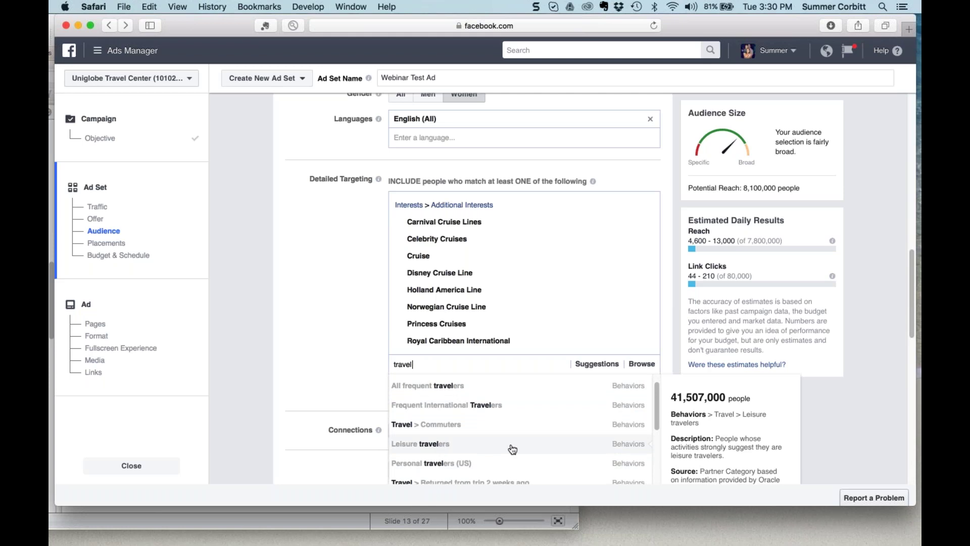
pyautogui.scroll(-3, 512, 448)
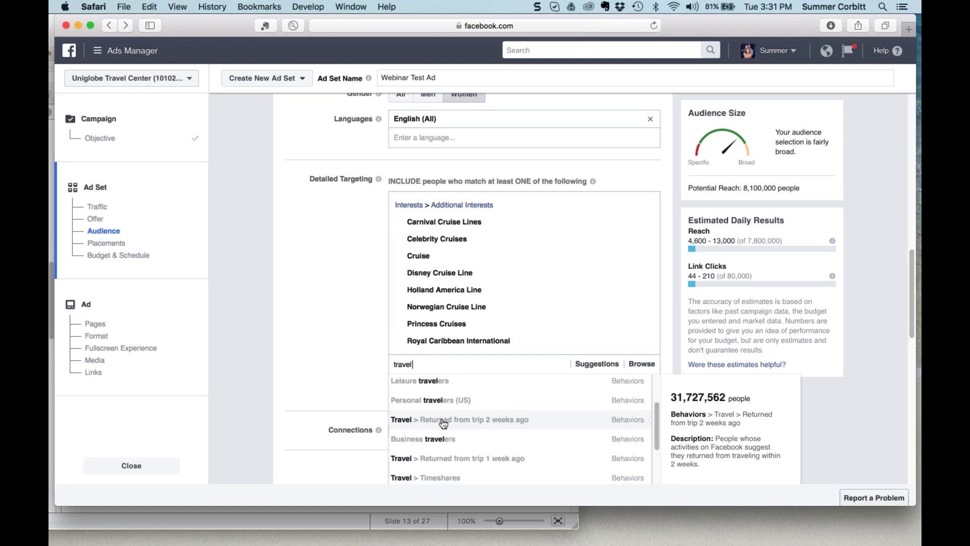
pyautogui.click(443, 421)
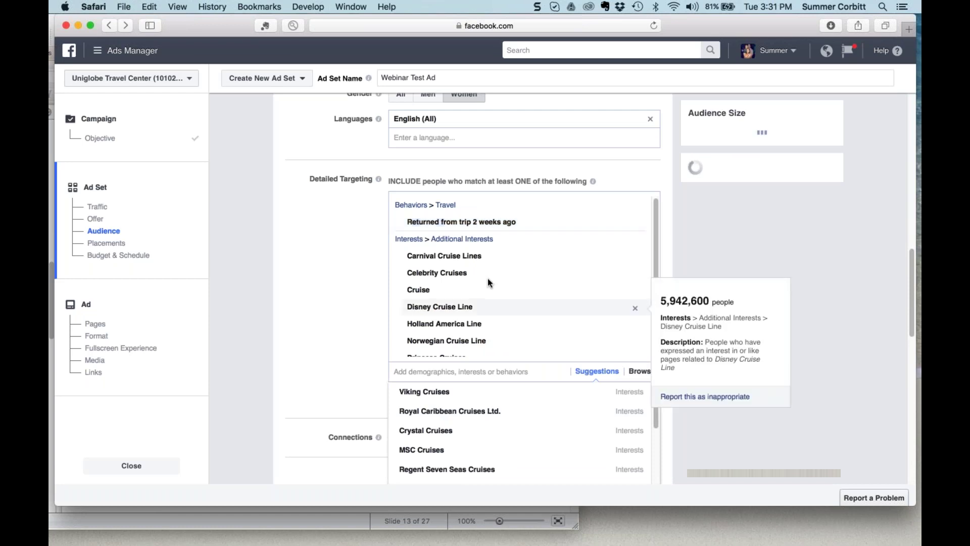
pyautogui.click(347, 301)
# Remove the Carnival Cruise Lines interest from the audience's detailed targeting
pyautogui.scroll(5, 355, 347)
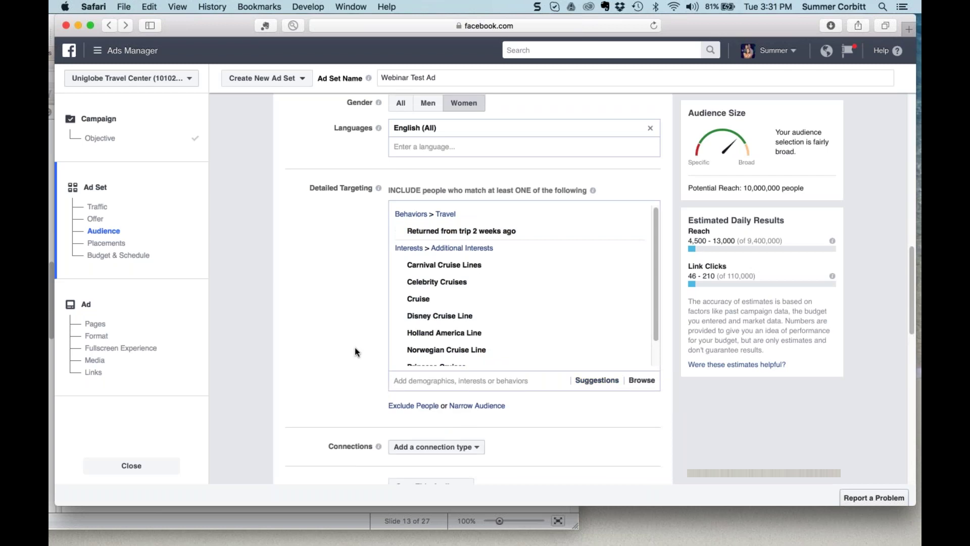
pyautogui.scroll(5, 354, 347)
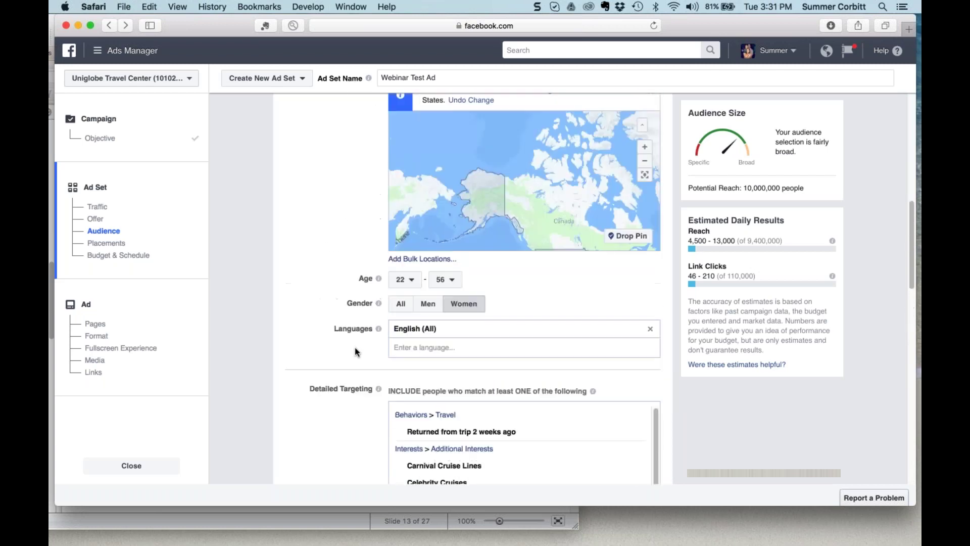
pyautogui.scroll(3, 355, 347)
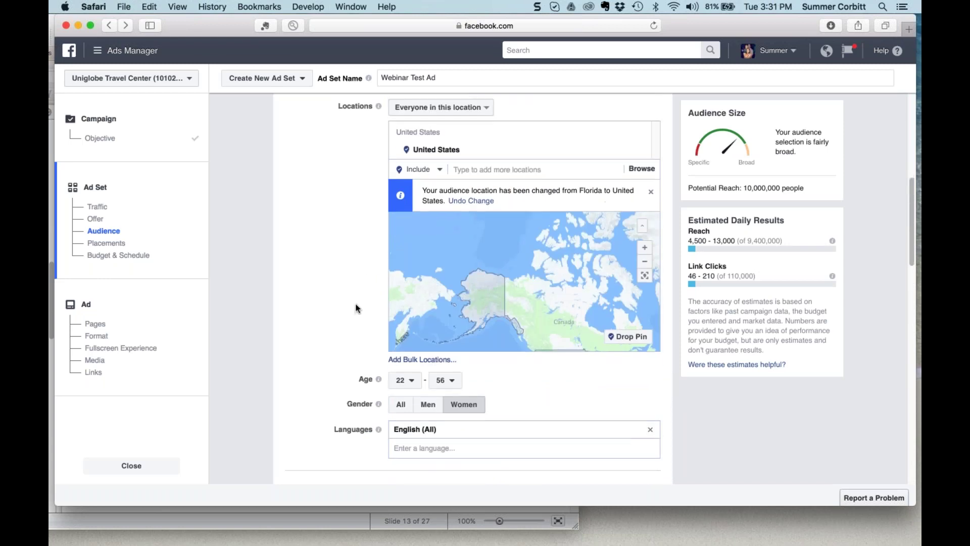
pyautogui.scroll(-3, 356, 302)
pyautogui.scroll(-8, 356, 302)
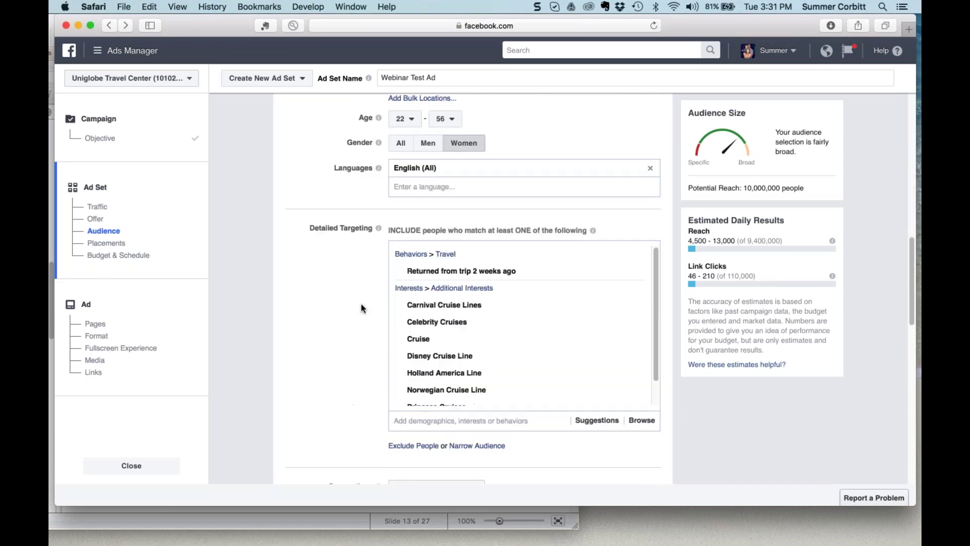
pyautogui.moveTo(582, 303)
pyautogui.click(635, 307)
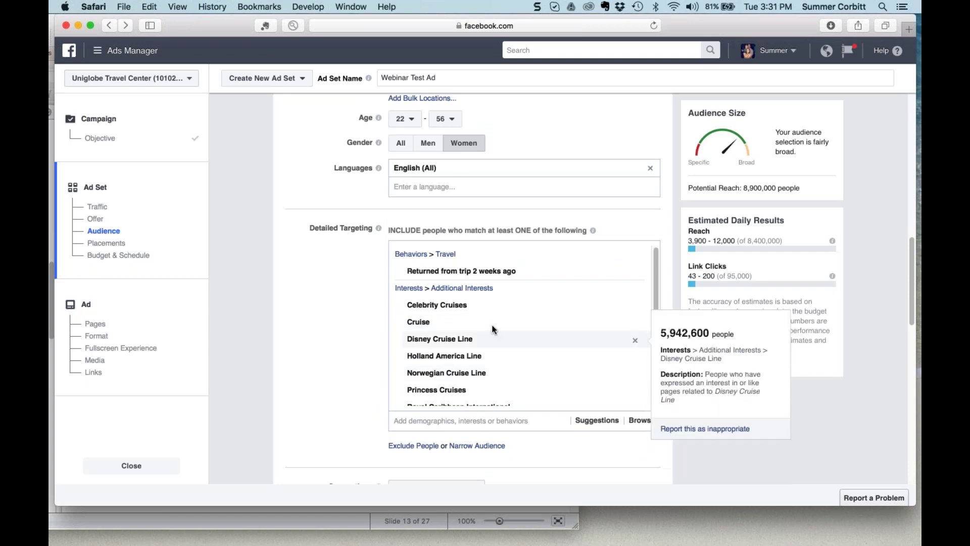
# Search the detailed targeting options for adventure and clear the search text
pyautogui.scroll(-1, 494, 329)
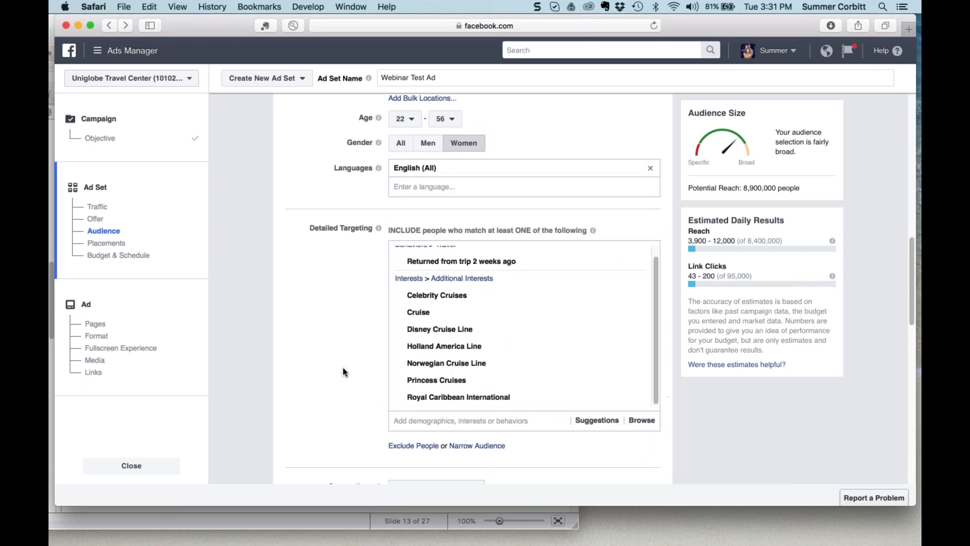
pyautogui.scroll(-1, 343, 367)
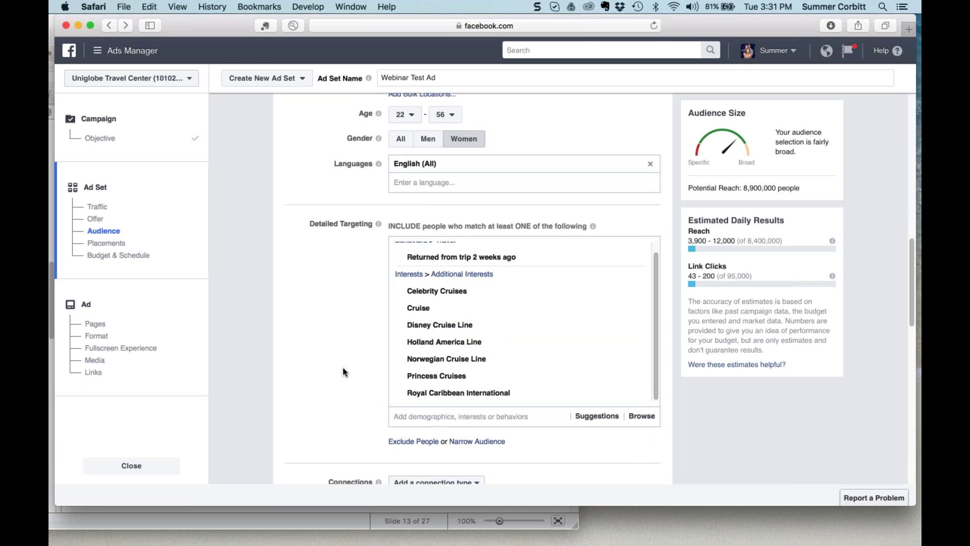
pyautogui.moveTo(437, 276)
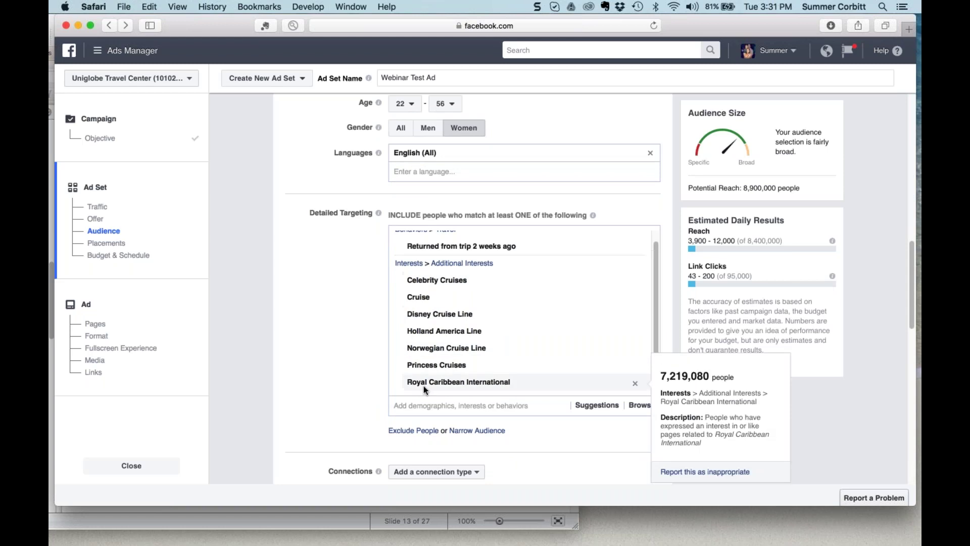
pyautogui.scroll(-1, 301, 369)
pyautogui.scroll(-1, 302, 369)
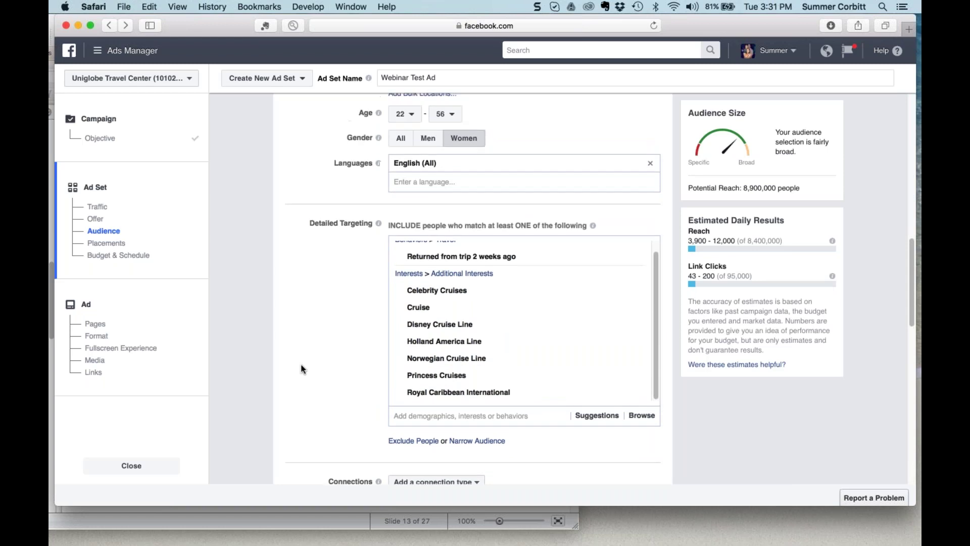
pyautogui.scroll(-2, 321, 370)
pyautogui.click(404, 371)
pyautogui.write('adventure')
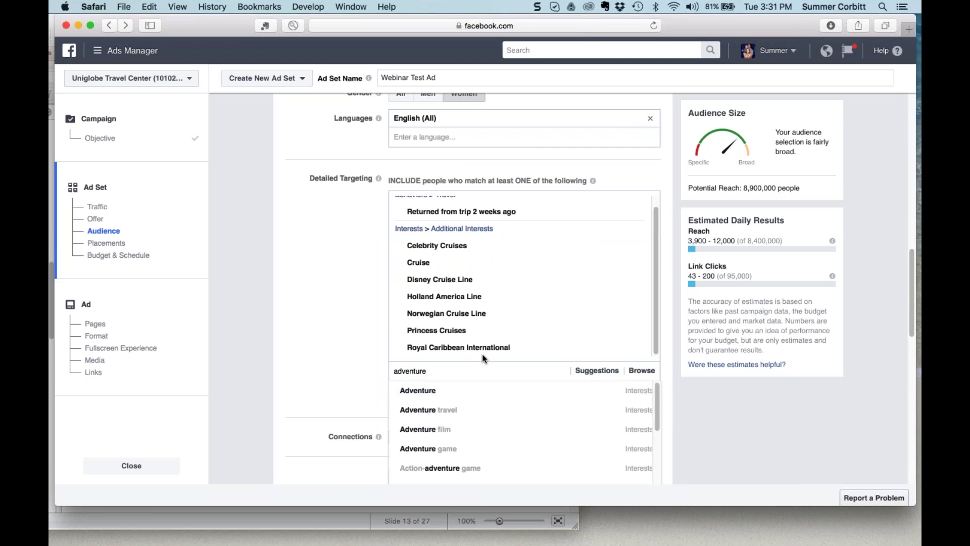
pyautogui.press('BackSpace')
pyautogui.press('BackSpace')
pyautogui.press('BackSpace')
pyautogui.press('BackSpace')
pyautogui.press('BackSpace')
pyautogui.press('BackSpace')
pyautogui.press('BackSpace')
pyautogui.press('BackSpace')
pyautogui.press('BackSpace')
# Search the detailed targeting for ziplining and add the interest Zip-line
pyautogui.write('zipl')
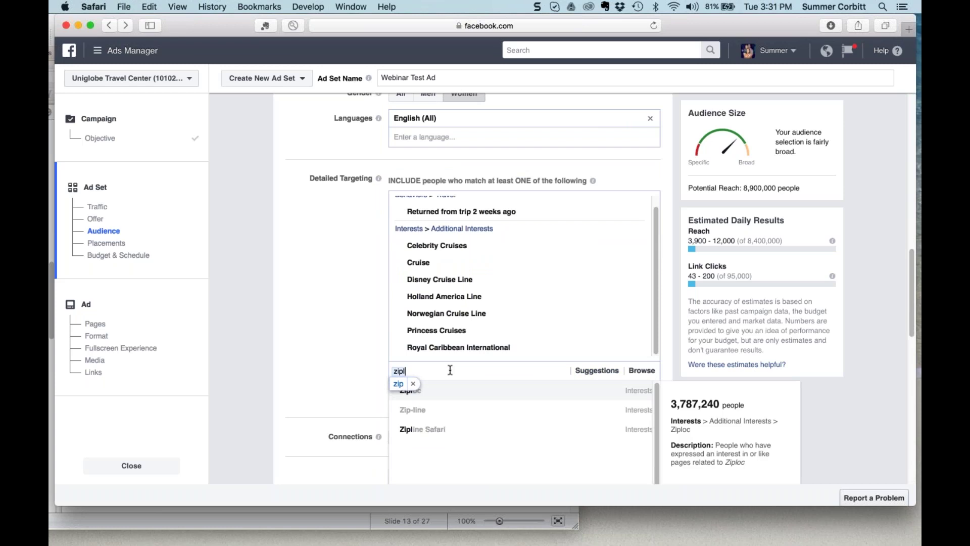
pyautogui.write('ining')
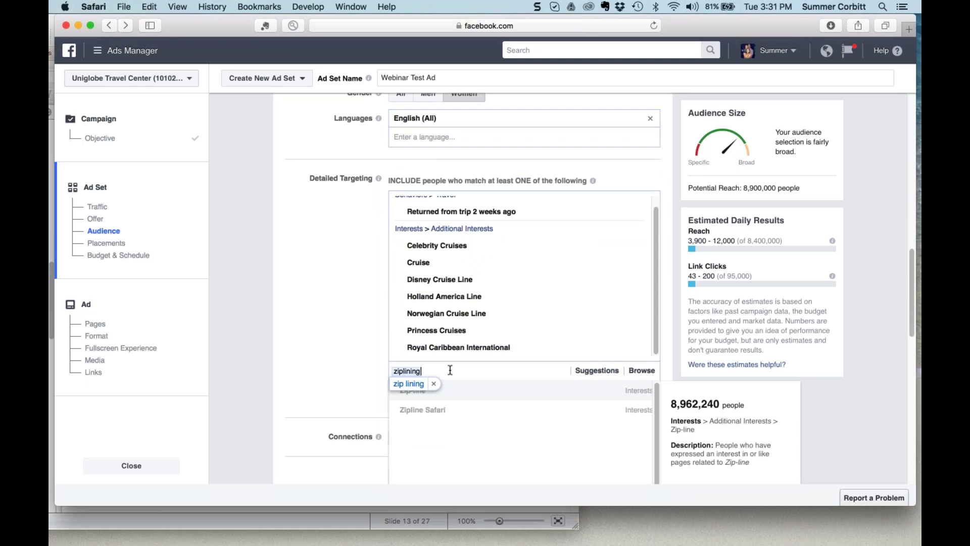
pyautogui.click(472, 390)
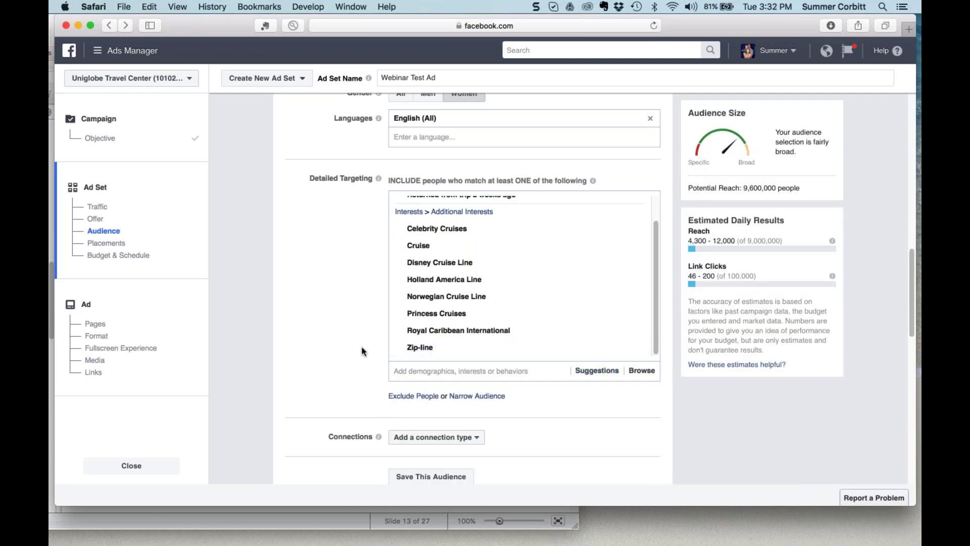
# Examine the Facebook Pages connection types for the audience, including excluding people who like the Page, and leave without choosing one
pyautogui.scroll(-2, 361, 351)
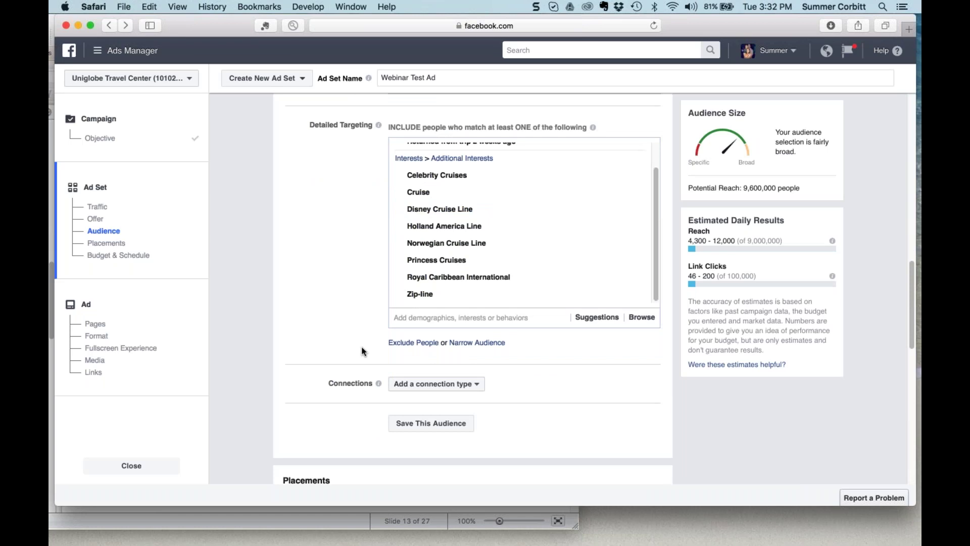
pyautogui.scroll(-3, 362, 351)
pyautogui.click(436, 302)
pyautogui.moveTo(432, 319)
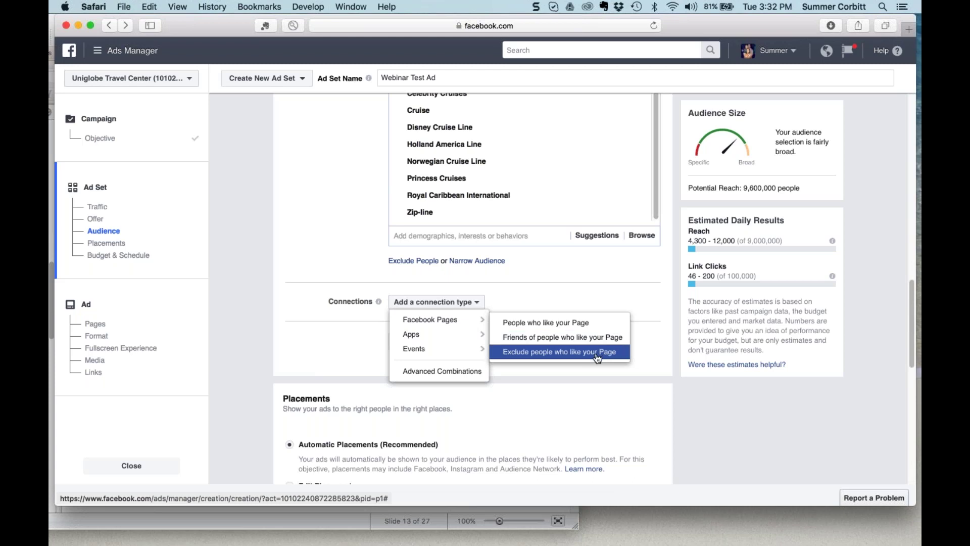
pyautogui.click(654, 338)
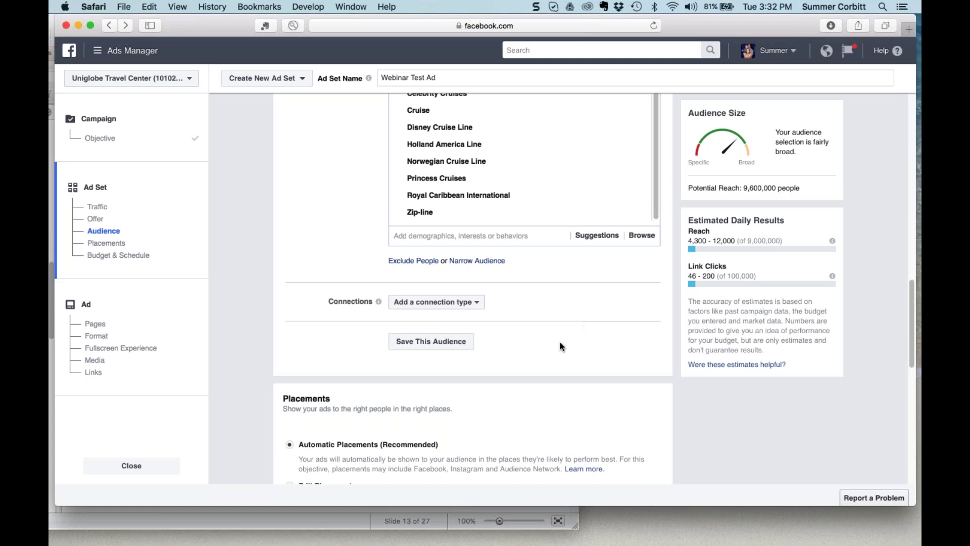
# Review the audience definition, from age, gender and language through detailed targeting and connections to the placements section
pyautogui.scroll(-1, 560, 347)
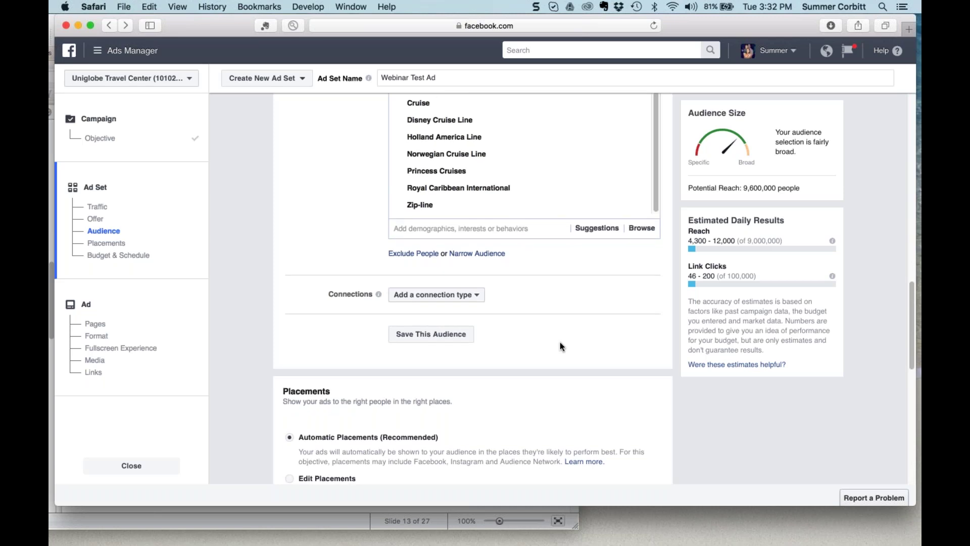
pyautogui.scroll(-3, 560, 343)
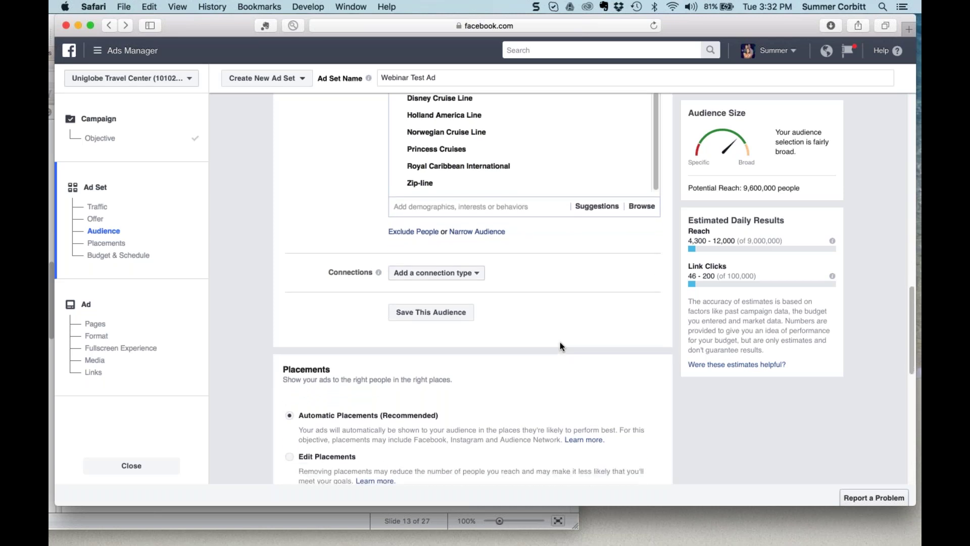
pyautogui.scroll(-2, 560, 346)
pyautogui.scroll(10, 560, 347)
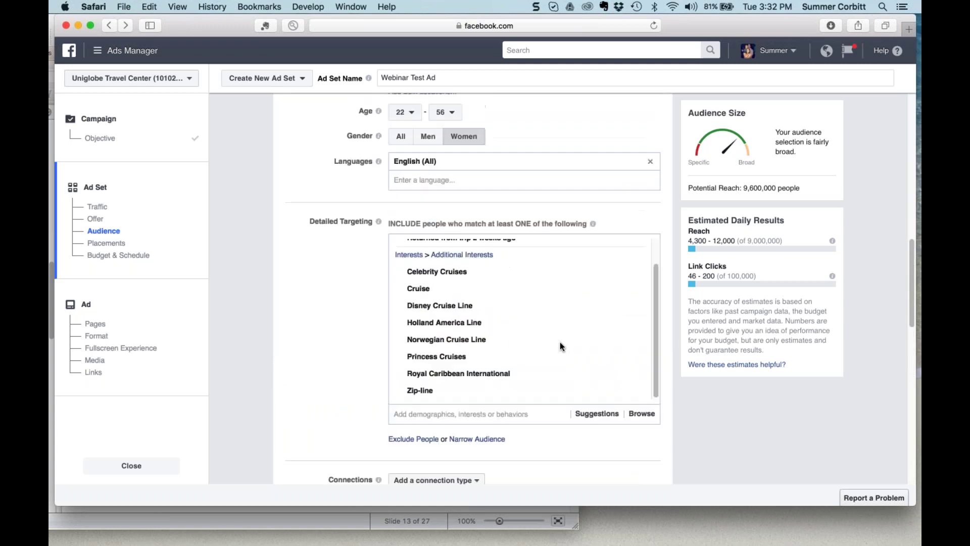
pyautogui.scroll(3, 560, 346)
pyautogui.scroll(3, 307, 354)
pyautogui.scroll(-10, 307, 349)
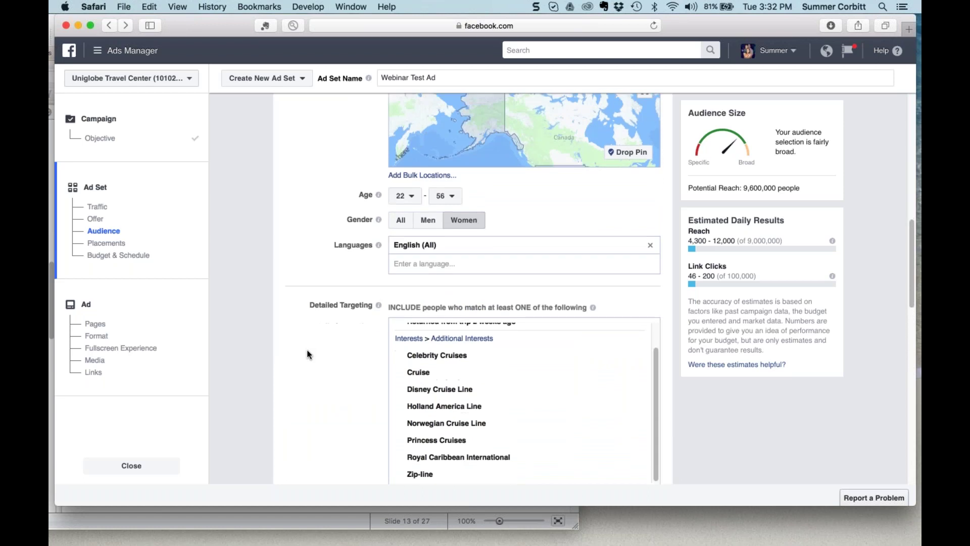
pyautogui.scroll(-1, 308, 350)
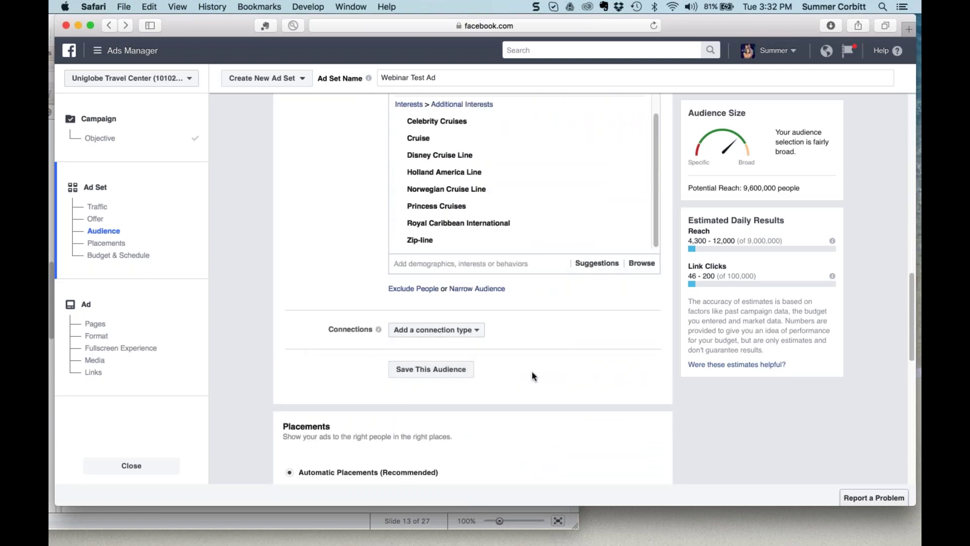
pyautogui.scroll(15, 532, 376)
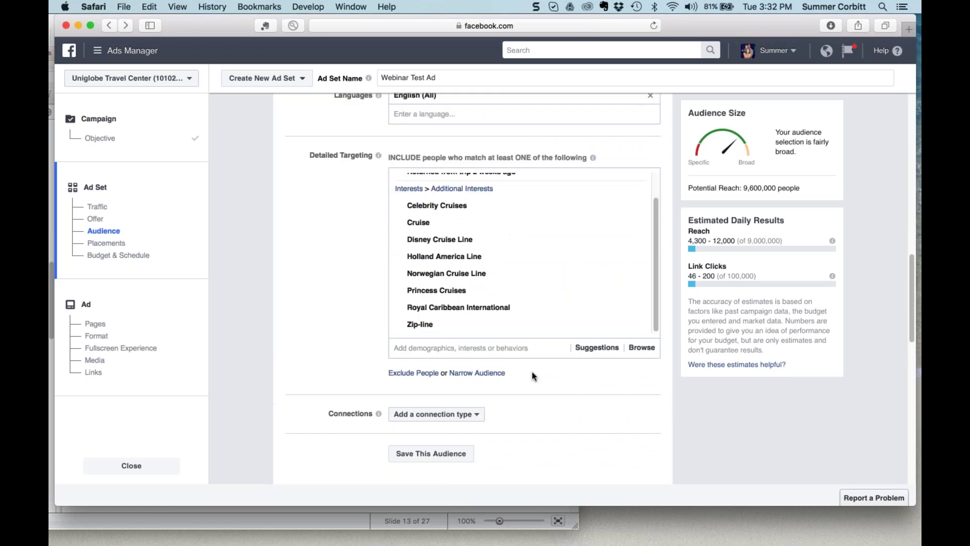
# Add the custom audience "Lookalike (US, 1%) - People who like Uniglobe Travel Center" to the ad set
pyautogui.scroll(9, 532, 376)
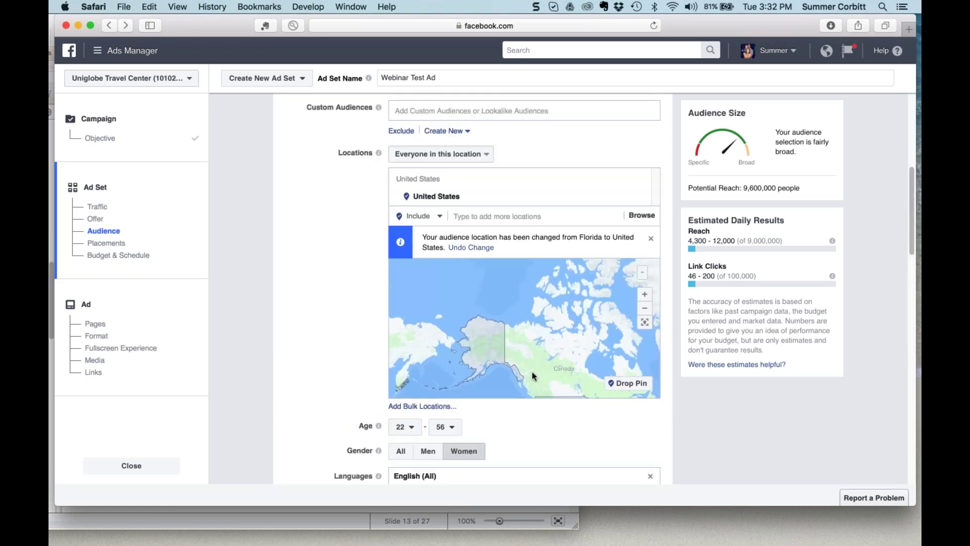
pyautogui.scroll(2, 532, 372)
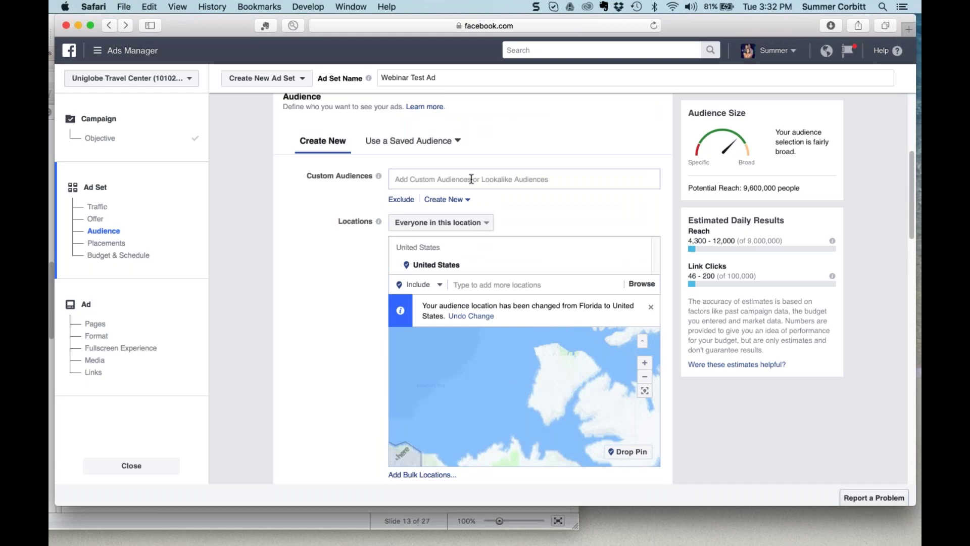
pyautogui.click(471, 179)
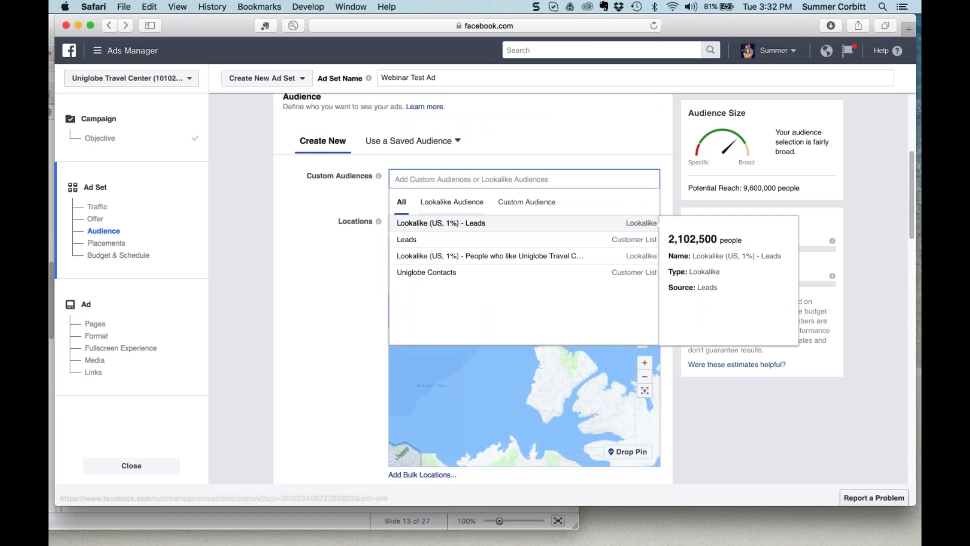
pyautogui.click(488, 257)
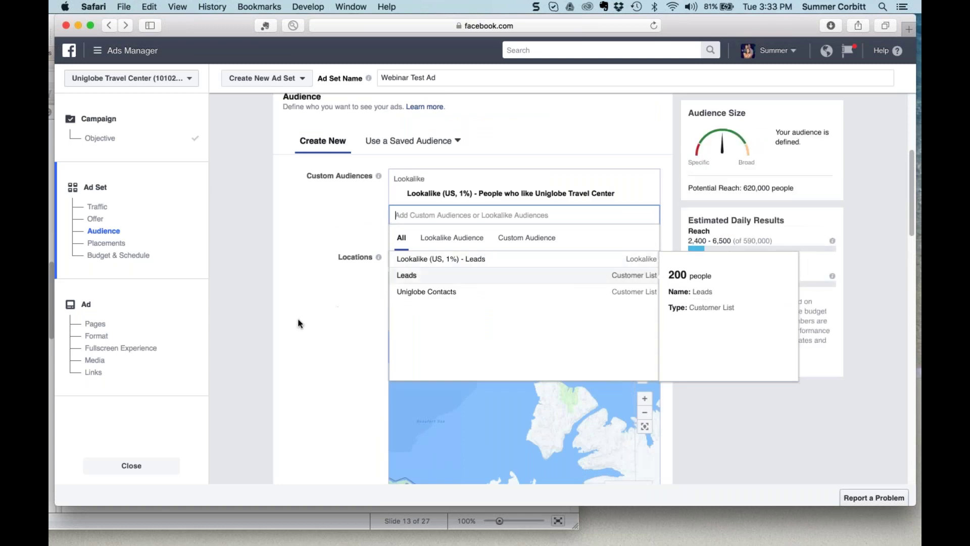
pyautogui.click(335, 324)
# Examine the lookalike audience's options, the choices for creating a new audience and the other saved audiences, without choosing any
pyautogui.scroll(-7, 338, 329)
pyautogui.scroll(3, 338, 329)
pyautogui.scroll(5, 335, 324)
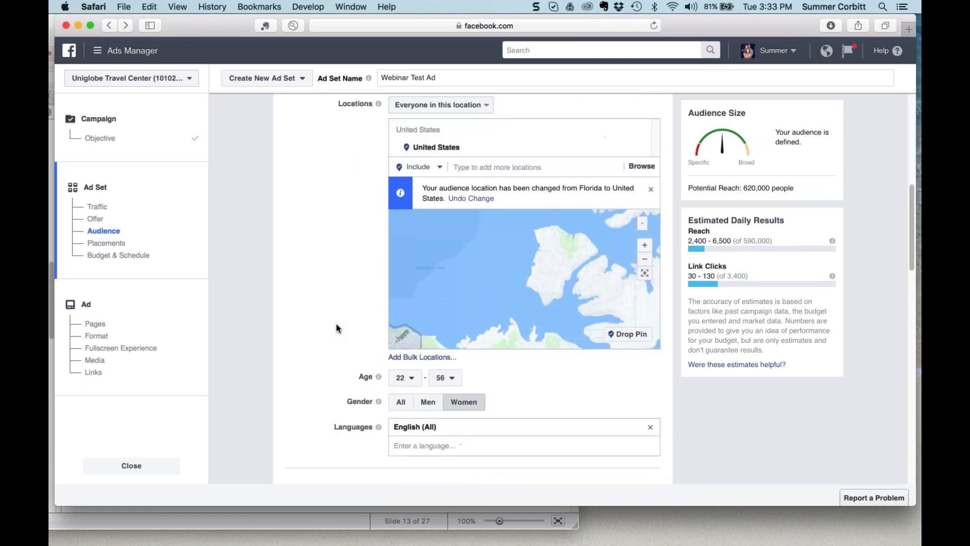
pyautogui.click(635, 177)
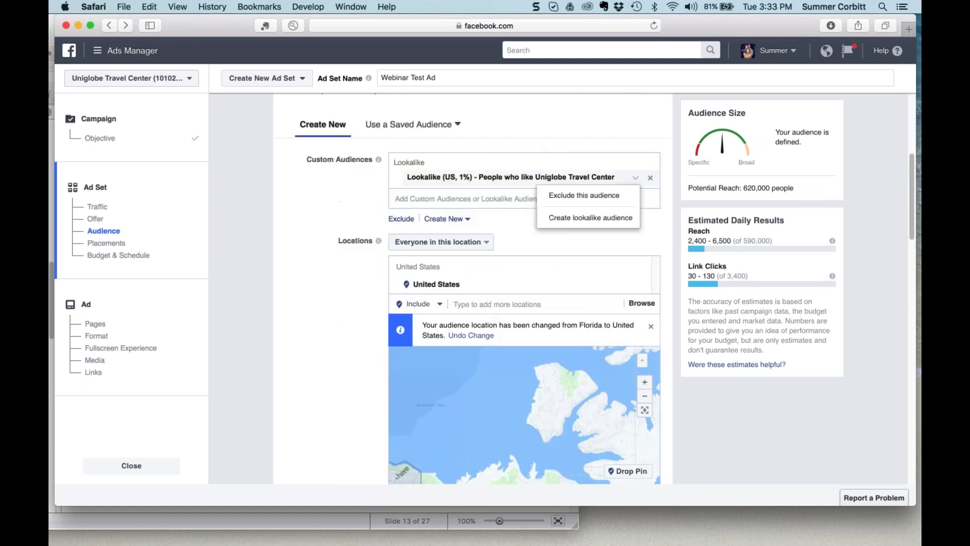
pyautogui.press('Escape')
pyautogui.click(446, 219)
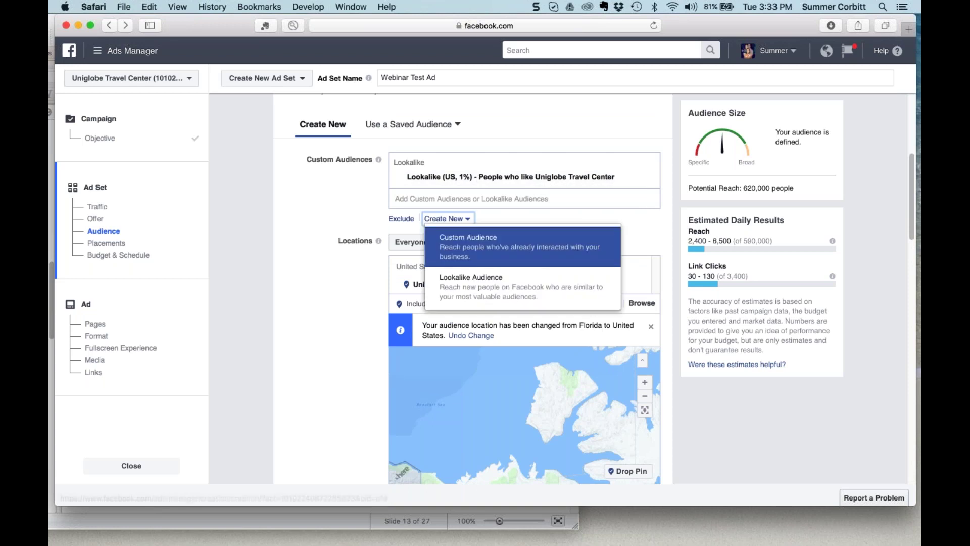
pyautogui.click(447, 197)
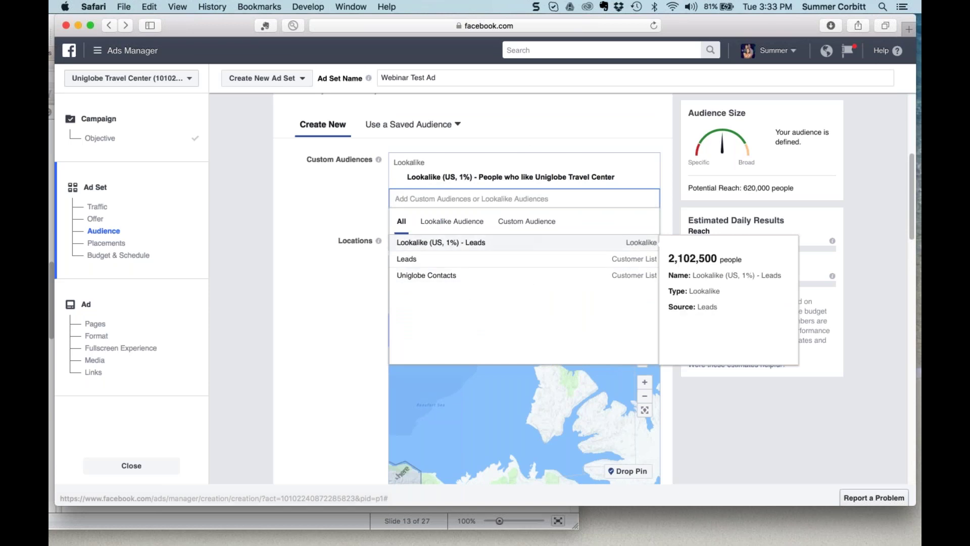
pyautogui.click(337, 216)
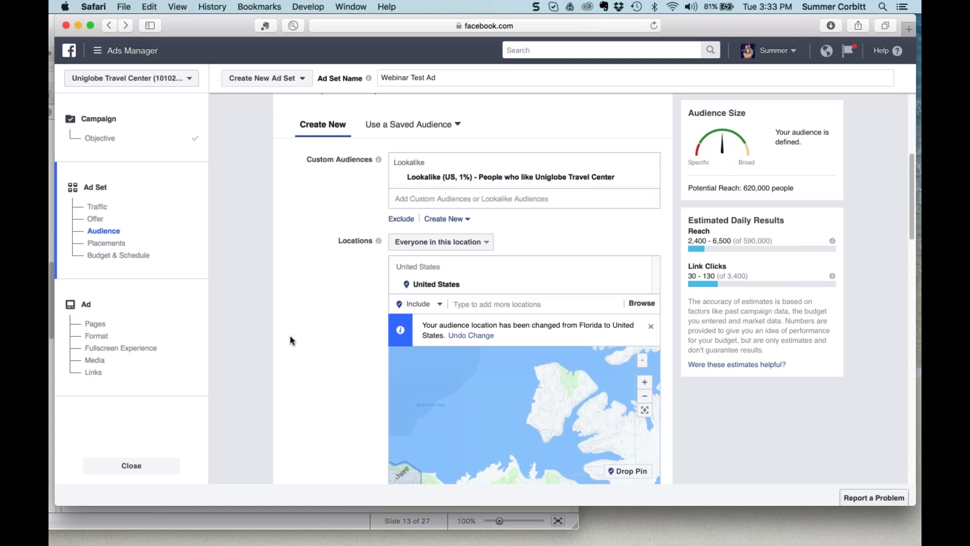
# Switch the ad set's placements from automatic to Edit Placements
pyautogui.scroll(-2, 290, 335)
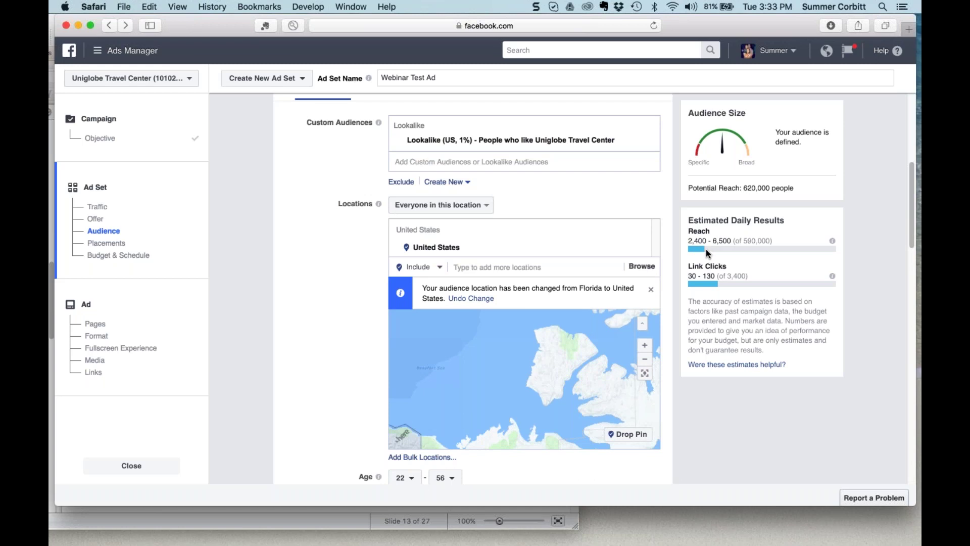
pyautogui.scroll(-1, 331, 302)
pyautogui.scroll(-5, 332, 303)
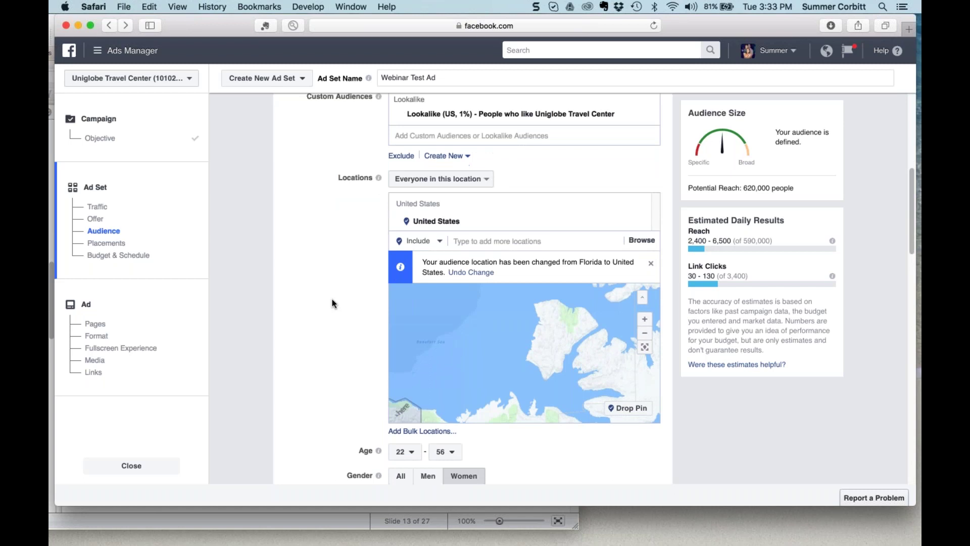
pyautogui.scroll(-8, 332, 303)
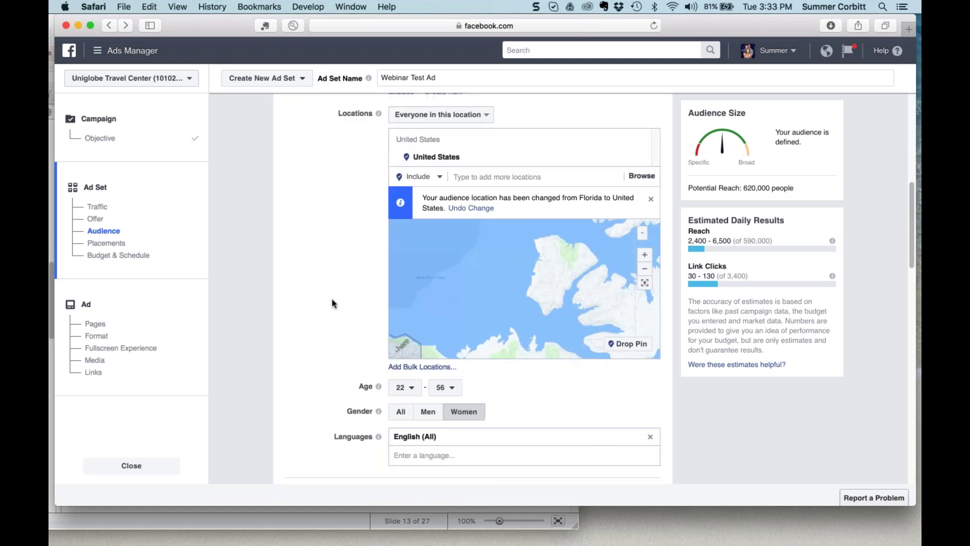
pyautogui.scroll(-9, 332, 303)
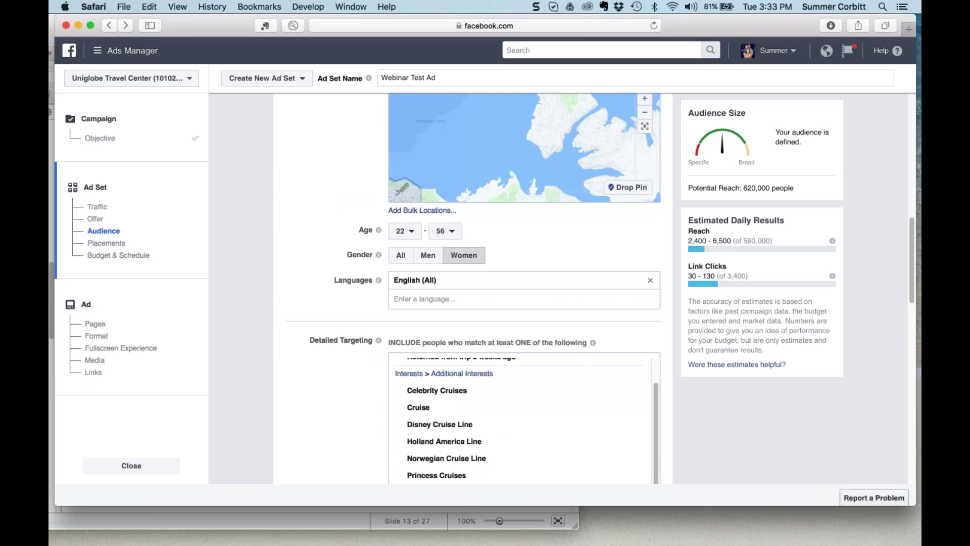
pyautogui.scroll(-15, 473, 288)
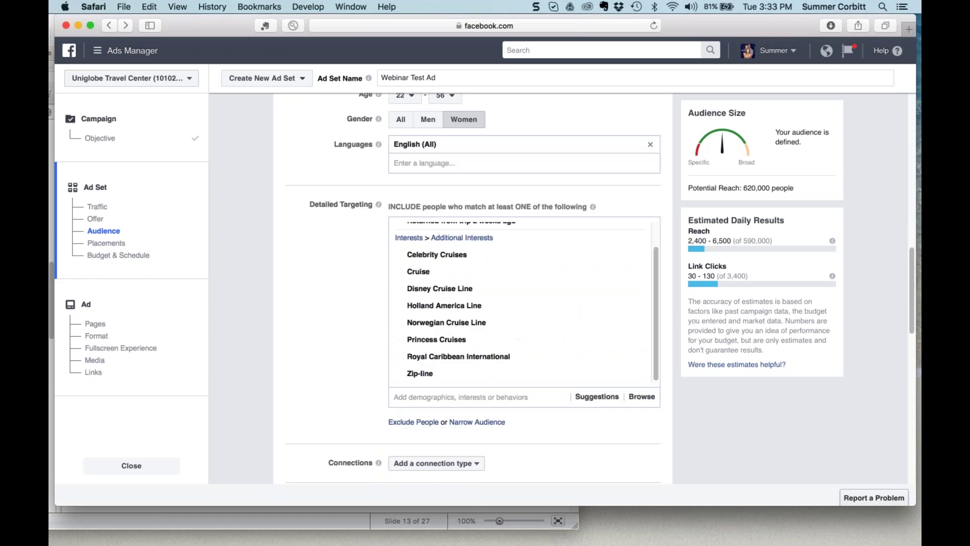
pyautogui.scroll(-7, 473, 288)
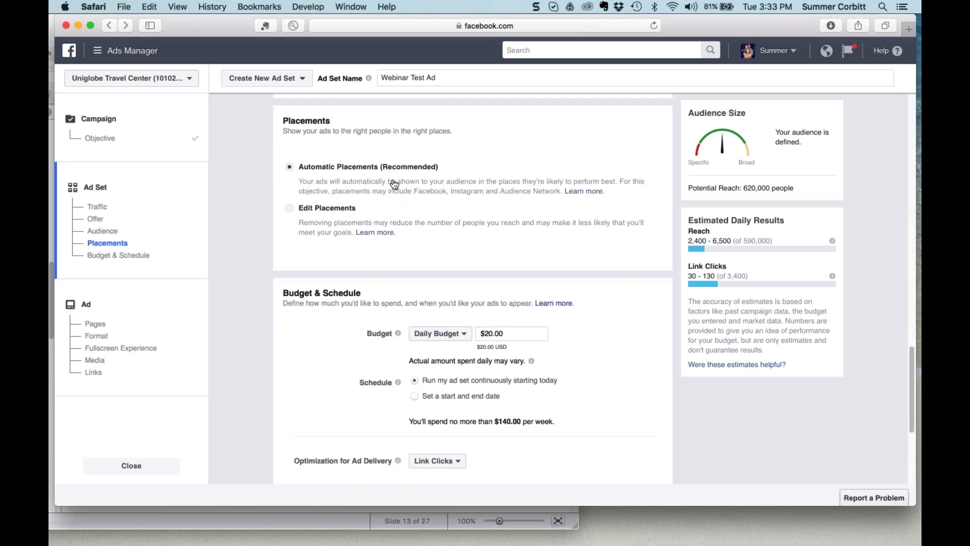
pyautogui.click(289, 207)
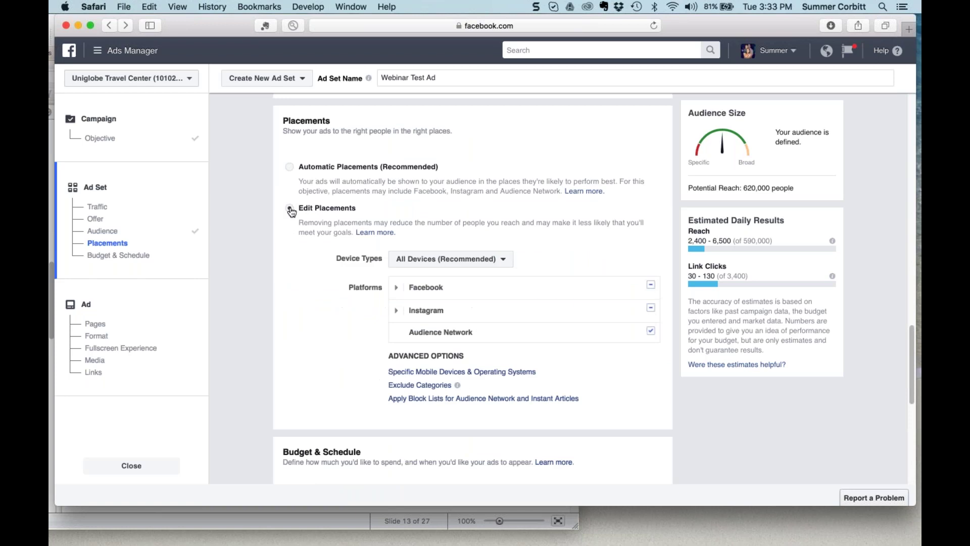
# Deselect Instagram in the placement platforms and select it again
pyautogui.moveTo(443, 311)
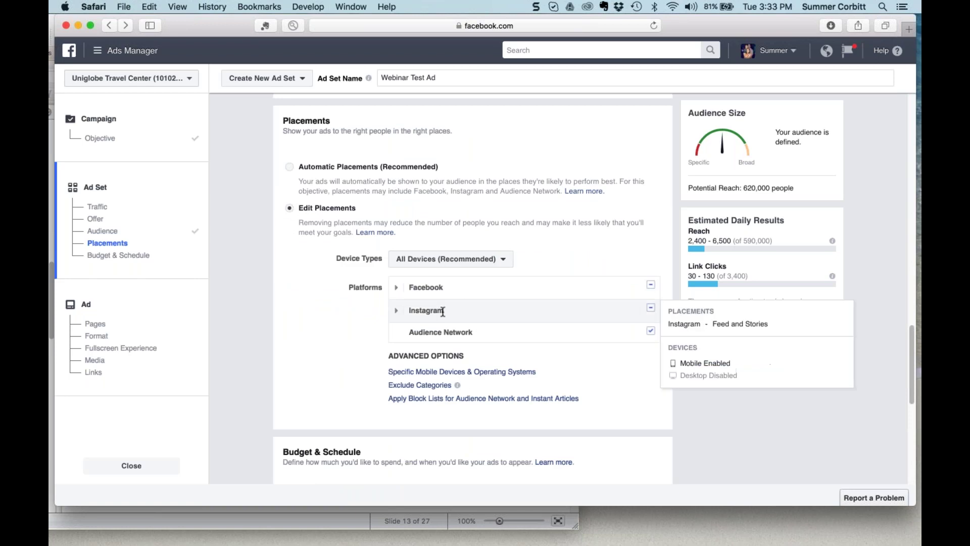
pyautogui.click(650, 307)
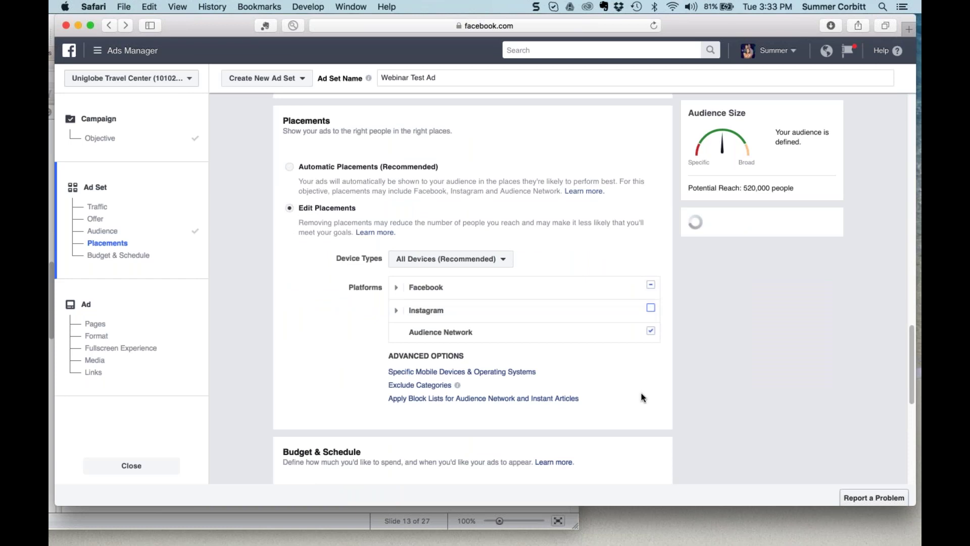
pyautogui.moveTo(650, 331)
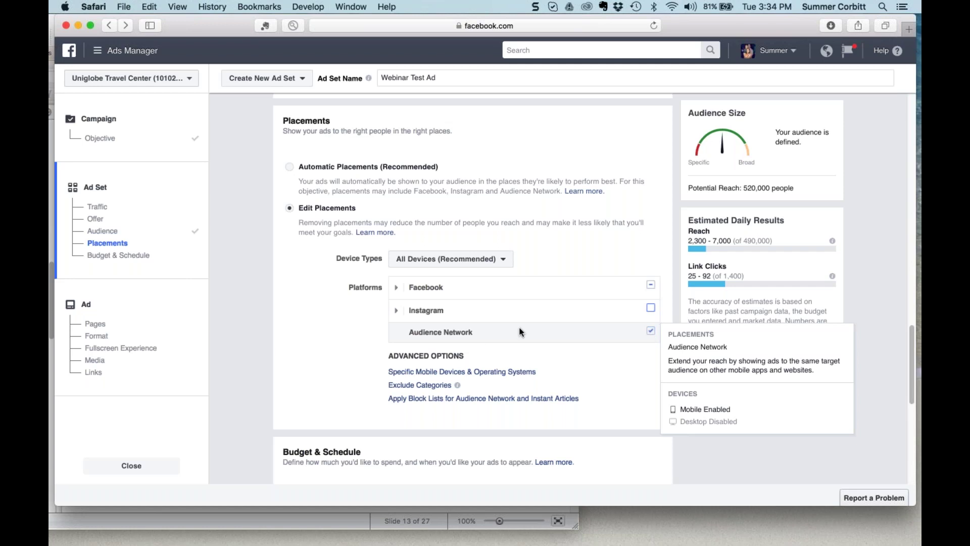
pyautogui.click(650, 308)
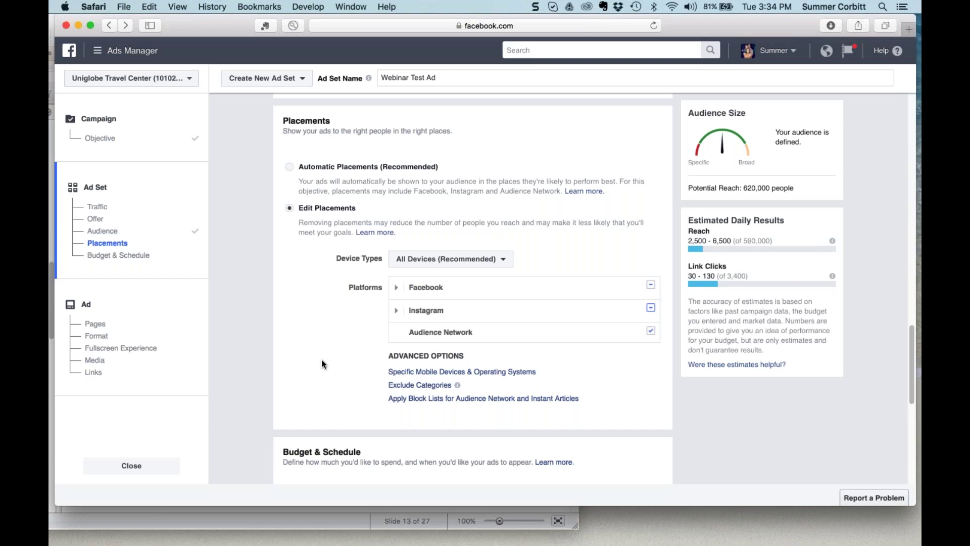
# Review the placement options and the Budget & Schedule section, including optimization, bid amount, ad scheduling and delivery type
pyautogui.scroll(-1, 322, 359)
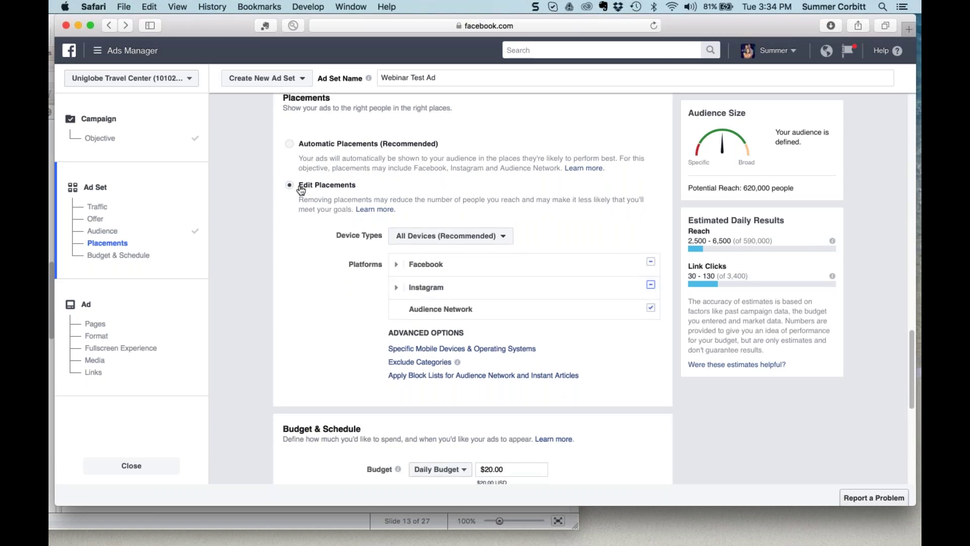
pyautogui.scroll(-2, 349, 322)
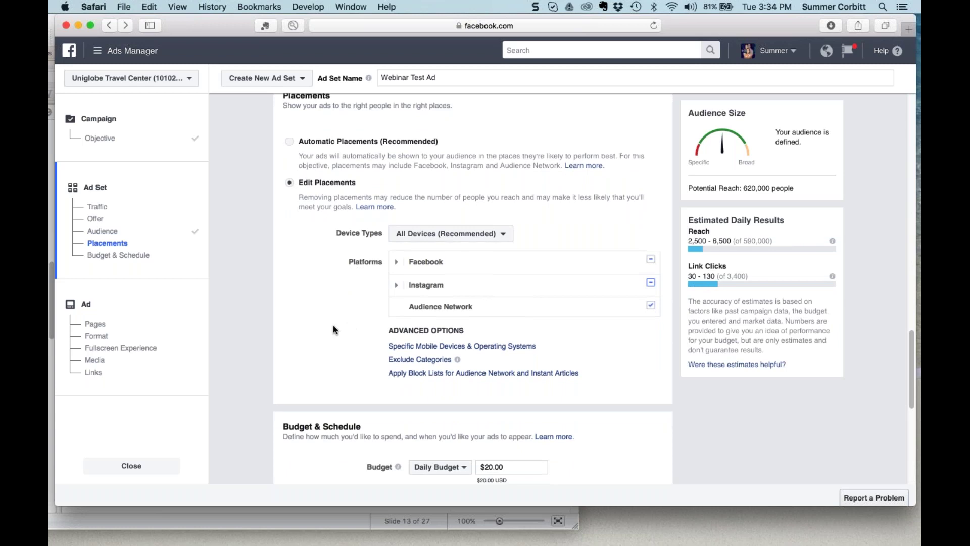
pyautogui.scroll(-6, 333, 326)
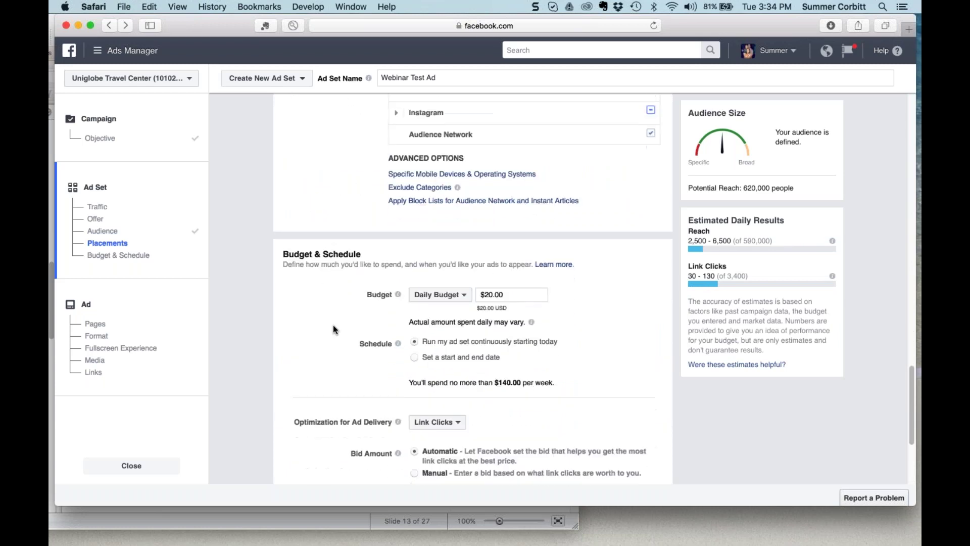
pyautogui.scroll(-3, 333, 328)
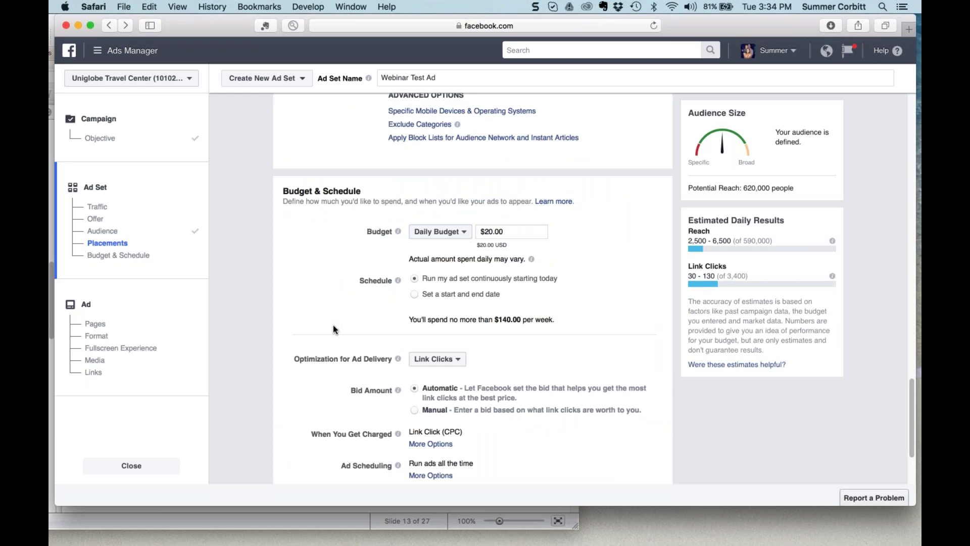
pyautogui.scroll(-1, 318, 298)
pyautogui.scroll(-2, 318, 302)
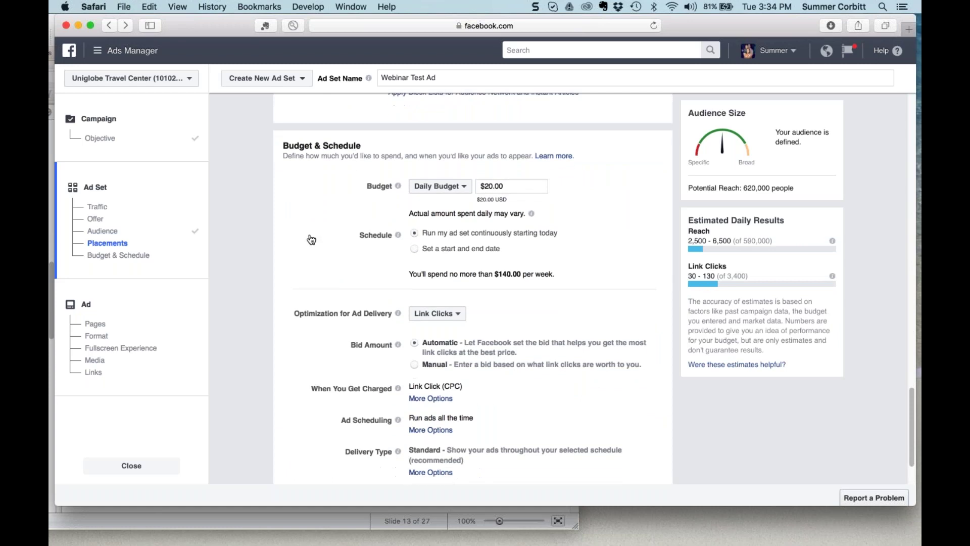
pyautogui.scroll(-1, 311, 239)
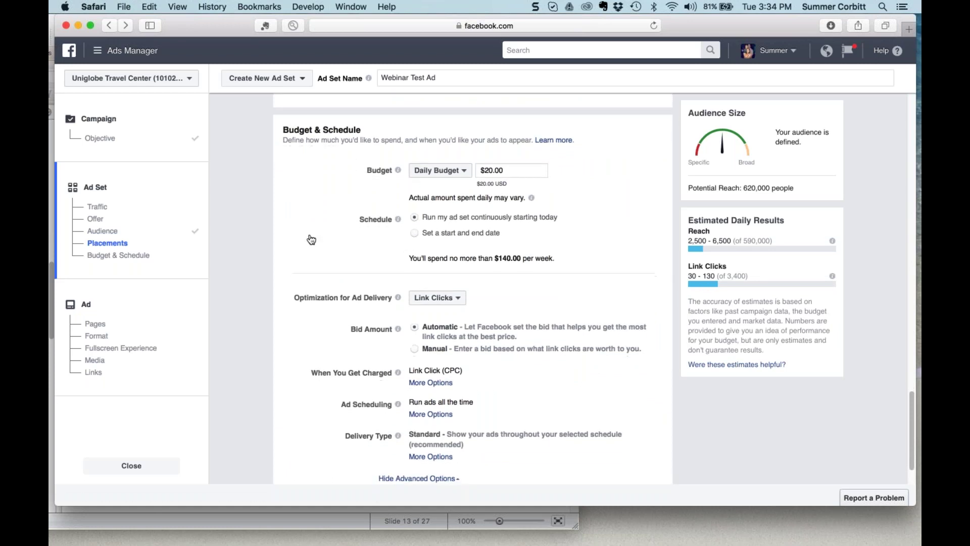
# Compare the budget types by switching between Lifetime Budget and Daily Budget, and return to Daily Budget
pyautogui.click(460, 174)
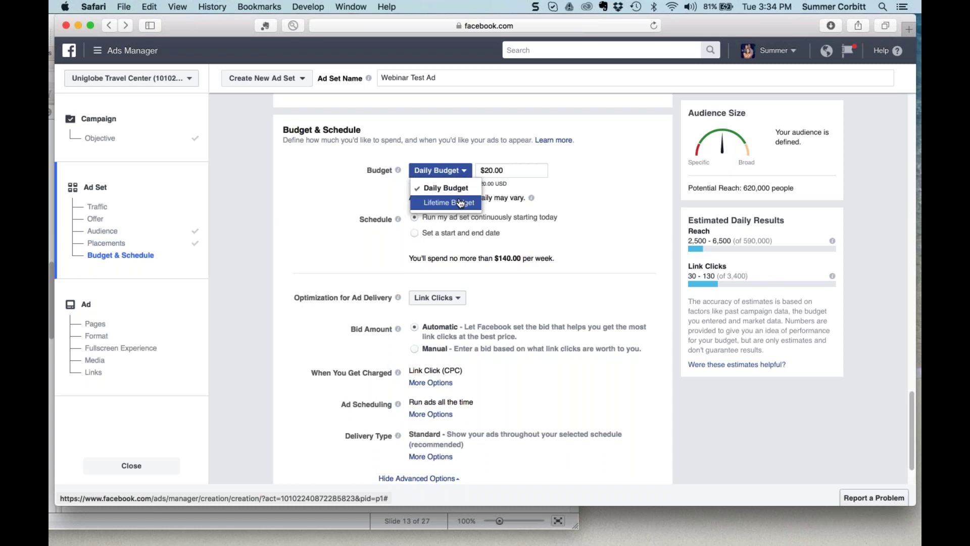
pyautogui.click(460, 202)
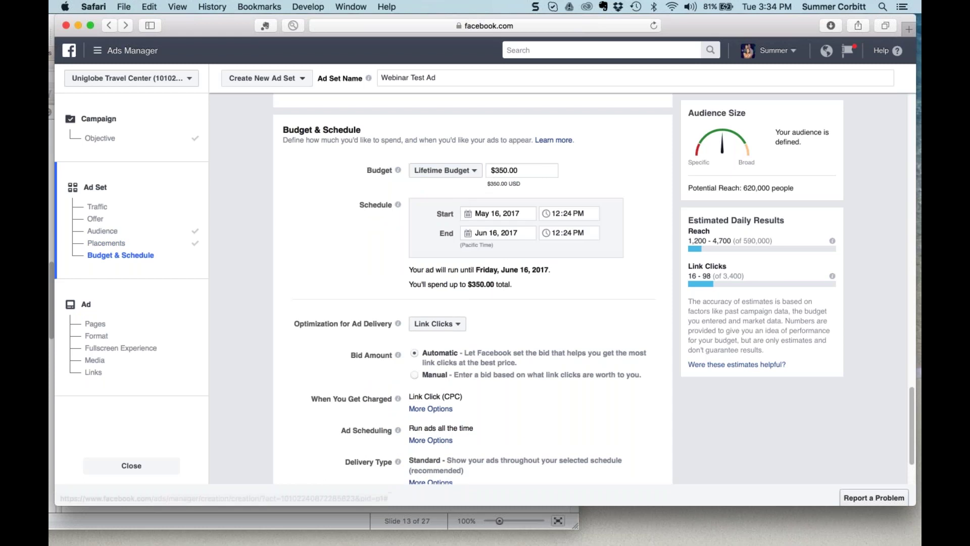
pyautogui.click(465, 173)
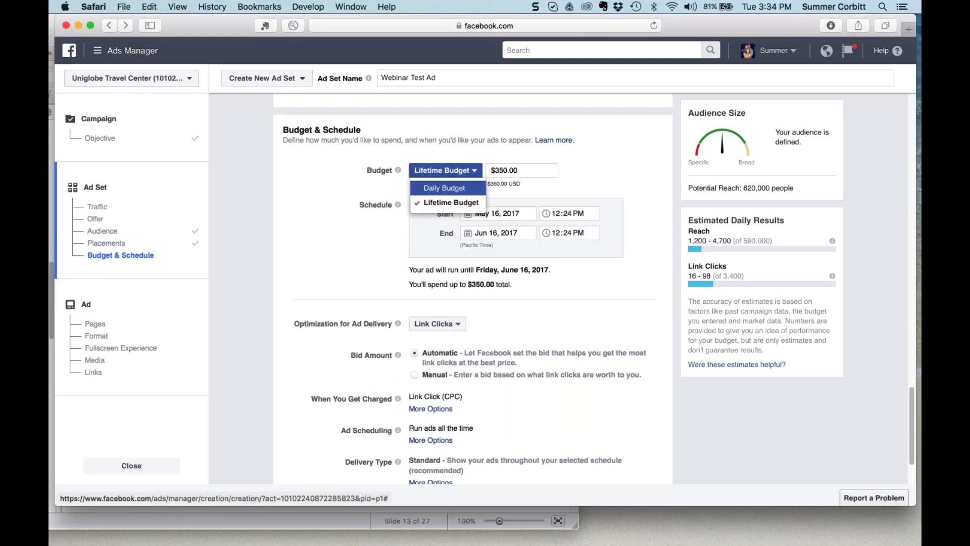
pyautogui.click(445, 187)
pyautogui.click(454, 170)
pyautogui.click(459, 202)
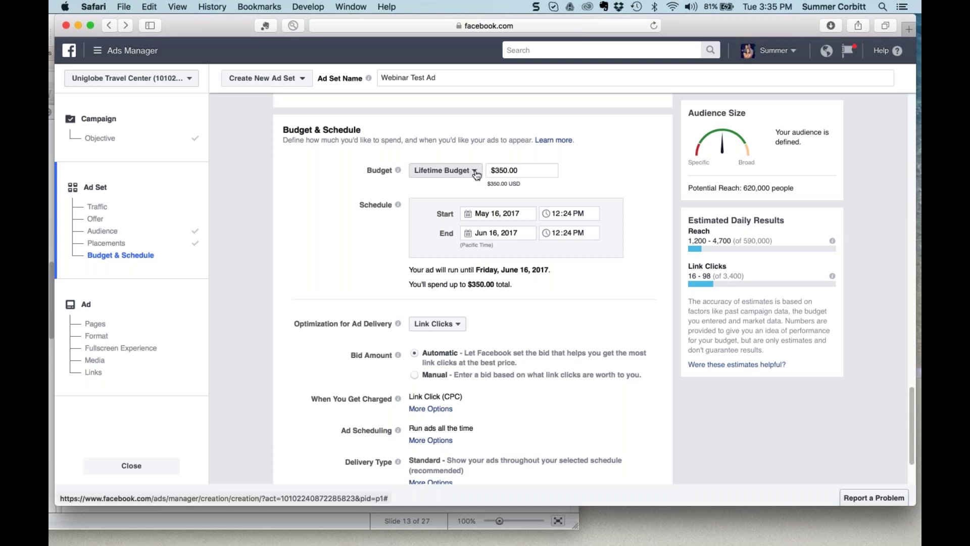
pyautogui.click(455, 171)
pyautogui.click(463, 189)
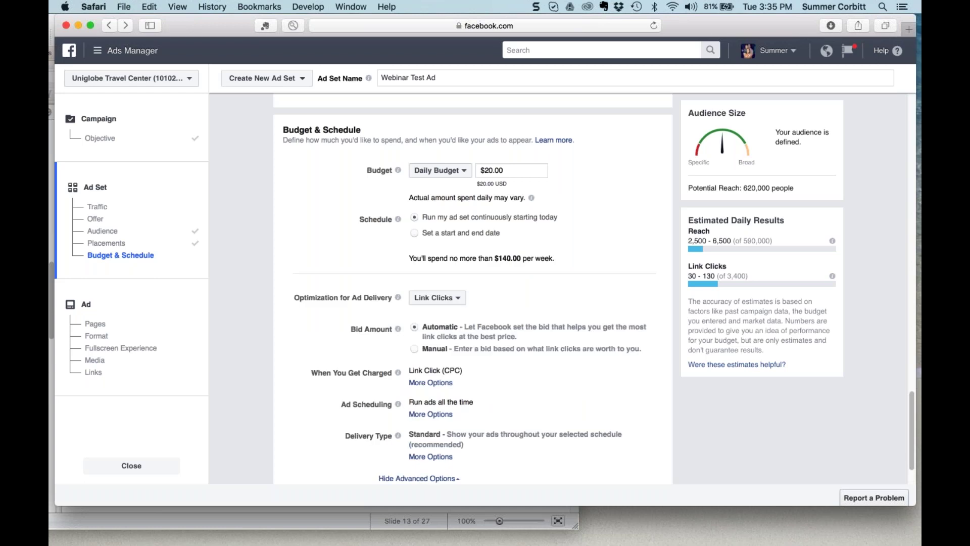
# Set the schedule to run with a start and end date, and review the optimization, bidding and delivery options
pyautogui.click(414, 233)
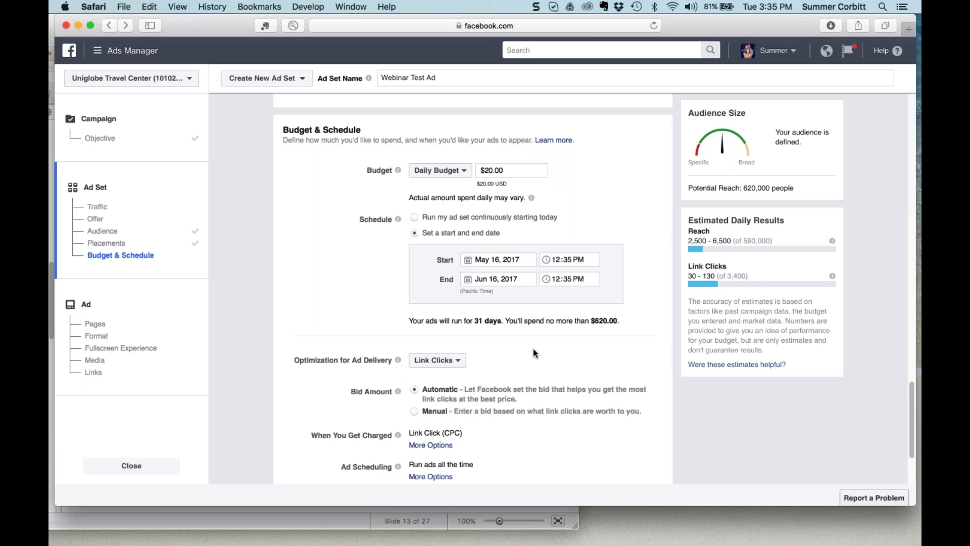
pyautogui.scroll(-2, 534, 349)
pyautogui.scroll(-3, 534, 349)
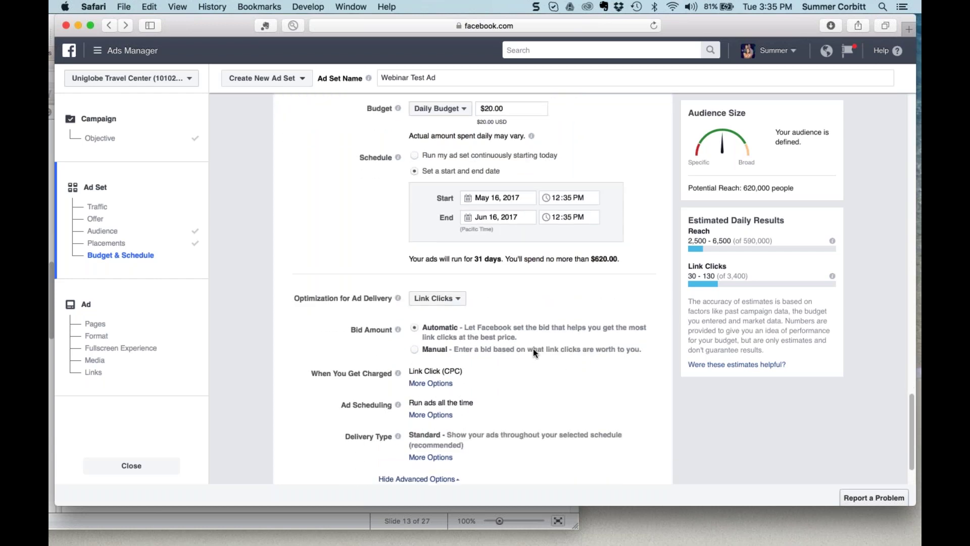
pyautogui.scroll(-4, 534, 352)
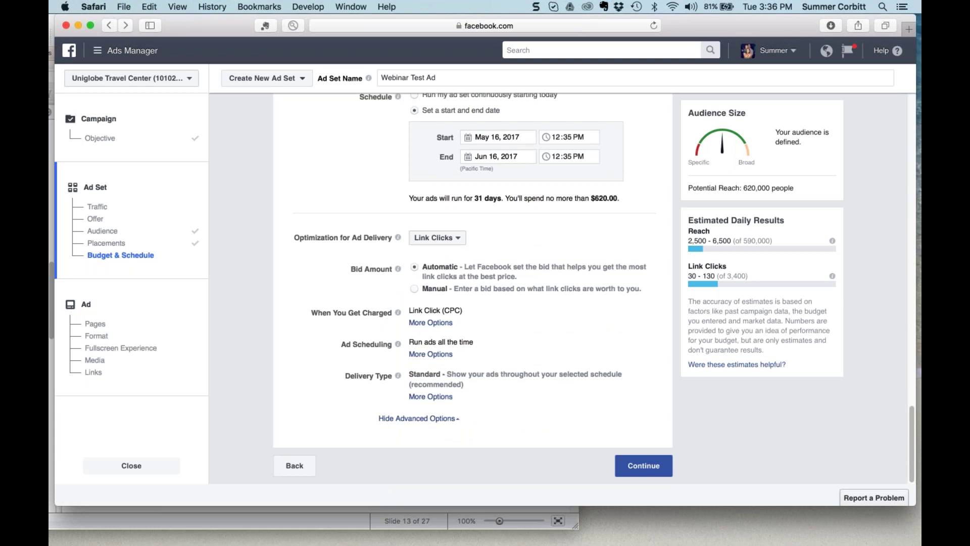
# Switch to the PowerPoint presentation Facebook Advertising.pptx
pyautogui.press('super+Tab')
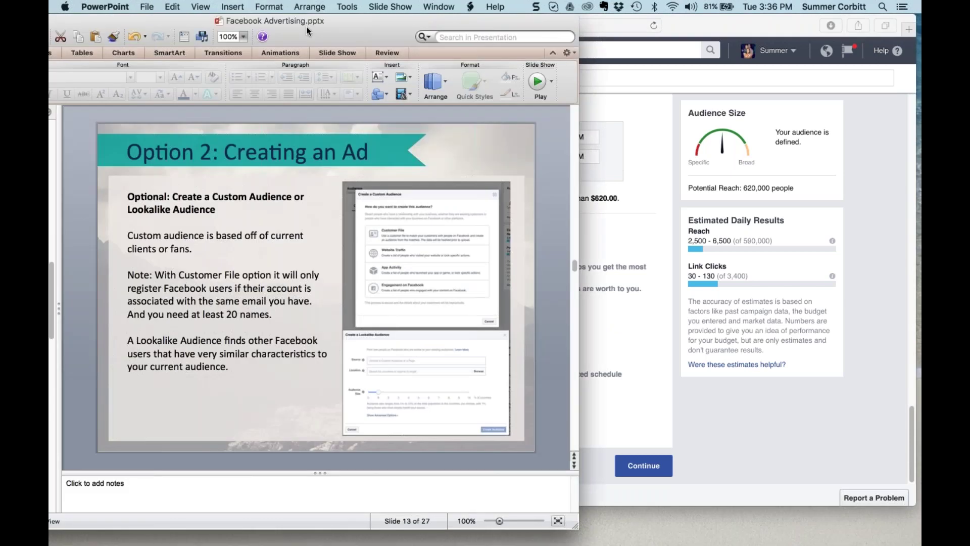
# Reposition the presentation window to uncover the slide thumbnails, and display slide 14 on setting up the ad set
pyautogui.moveTo(306, 26); pyautogui.dragTo(311, 25)
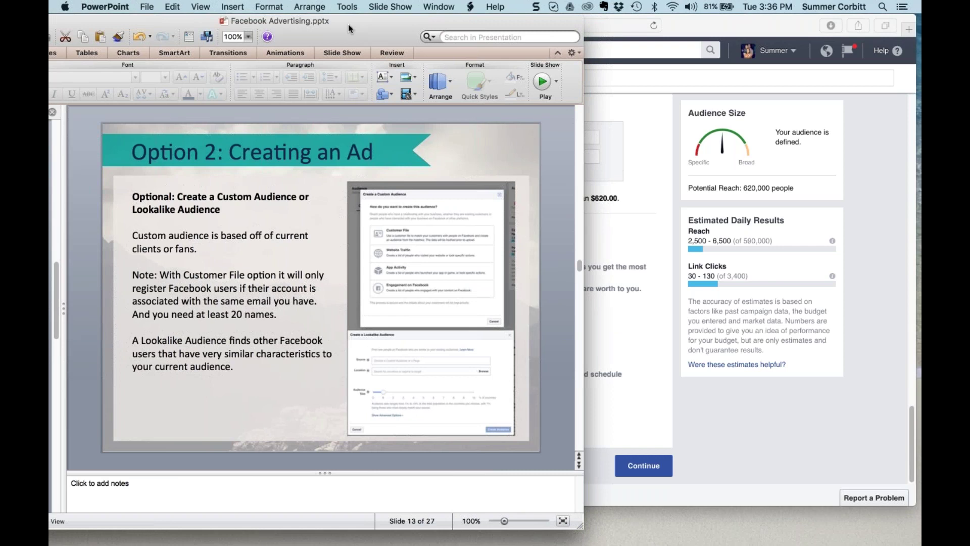
pyautogui.moveTo(348, 25); pyautogui.dragTo(407, 25)
pyautogui.click(67, 343)
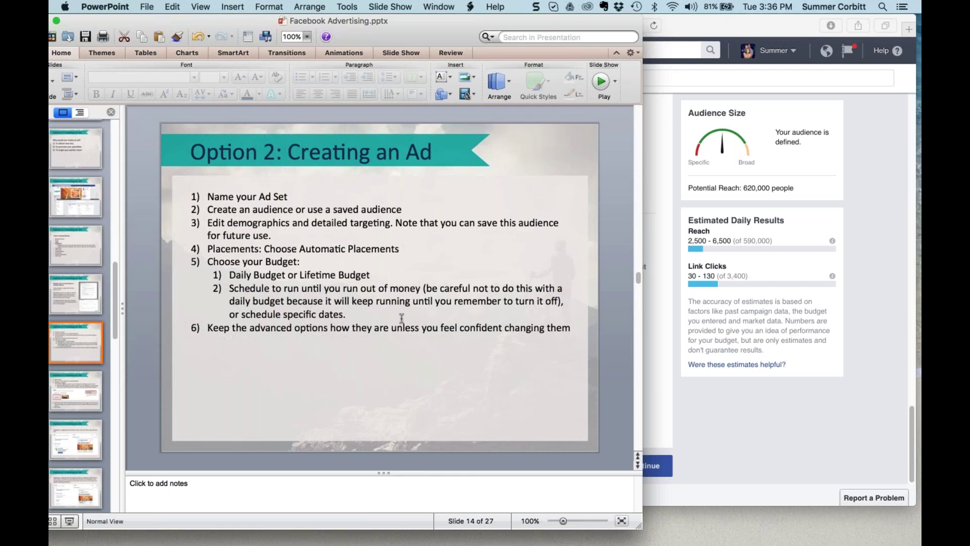
# Switch back to Ads Manager in Safari, set the ad set's budget type to Lifetime Budget, and continue to the ad setup page
pyautogui.click(692, 410)
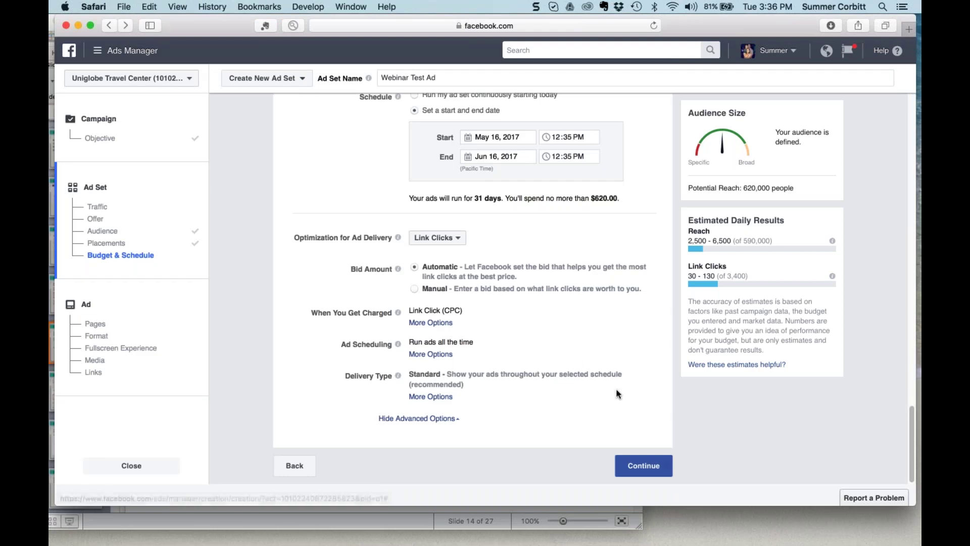
pyautogui.scroll(1, 617, 393)
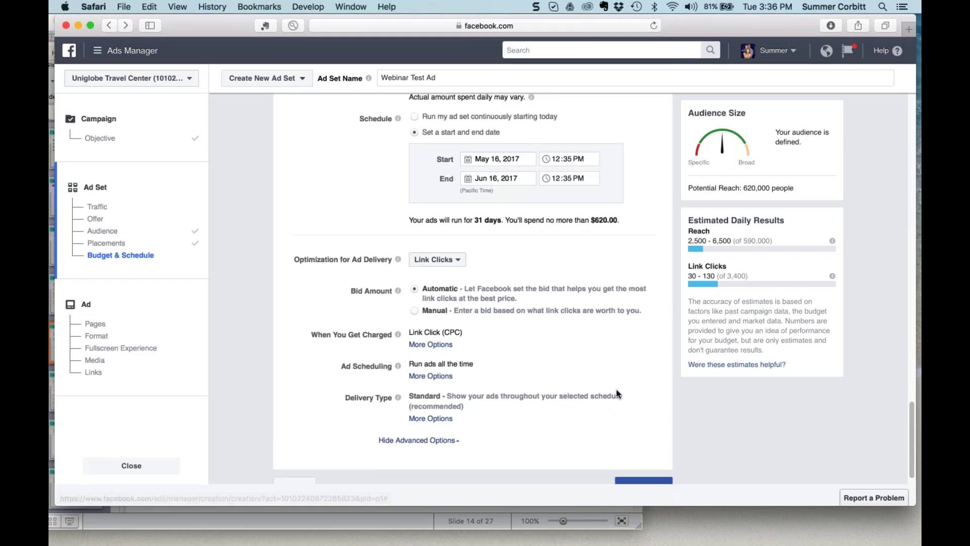
pyautogui.scroll(1, 617, 393)
pyautogui.scroll(1, 616, 393)
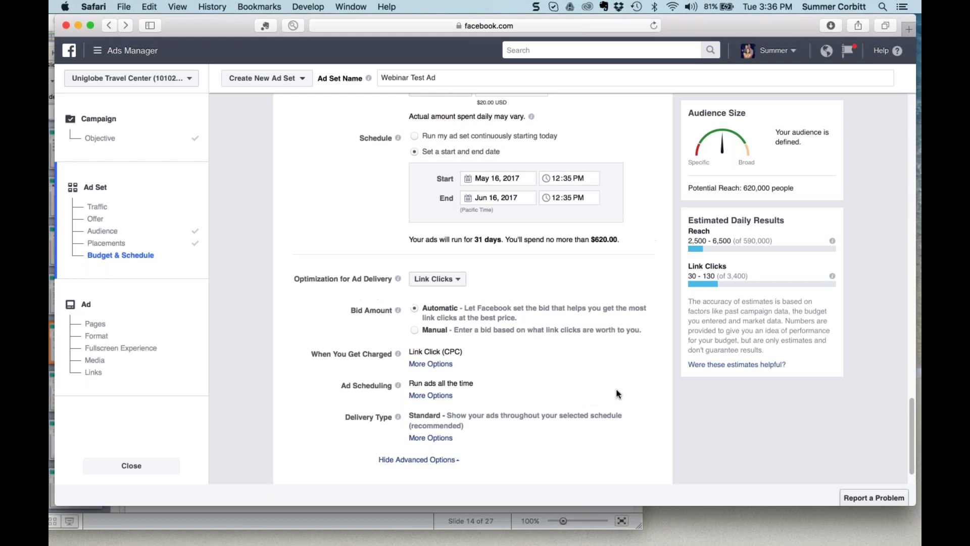
pyautogui.scroll(2, 616, 394)
pyautogui.scroll(1, 616, 394)
pyautogui.click(440, 152)
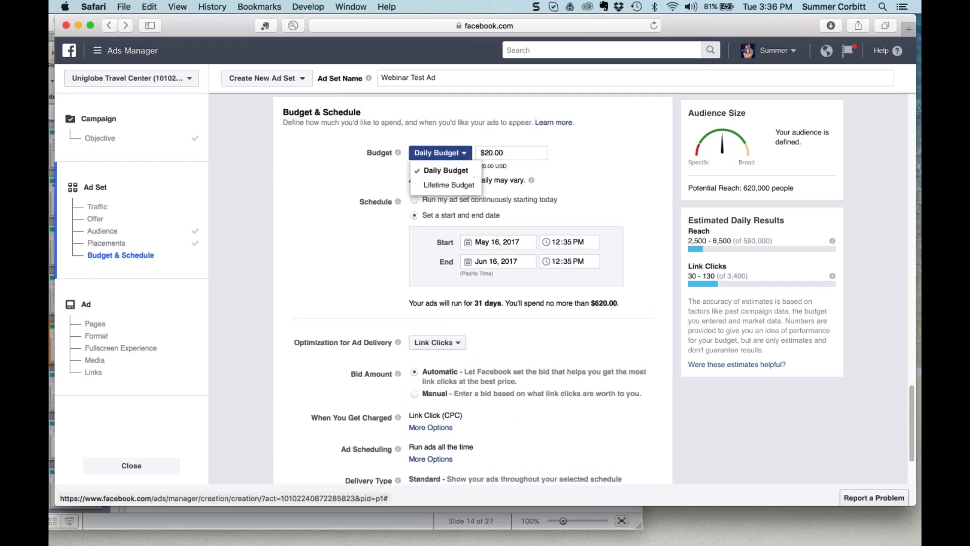
pyautogui.click(435, 183)
pyautogui.scroll(-3, 560, 277)
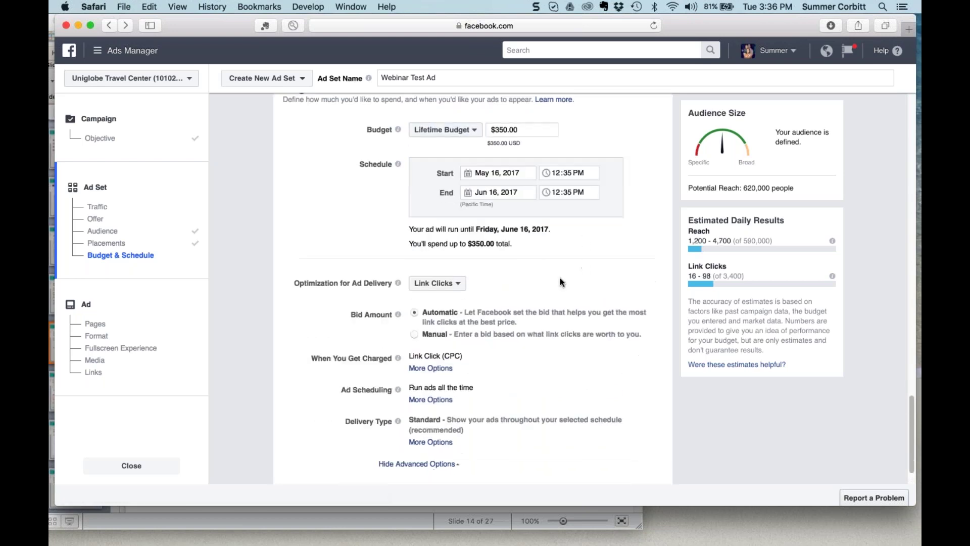
pyautogui.scroll(-1, 420, 418)
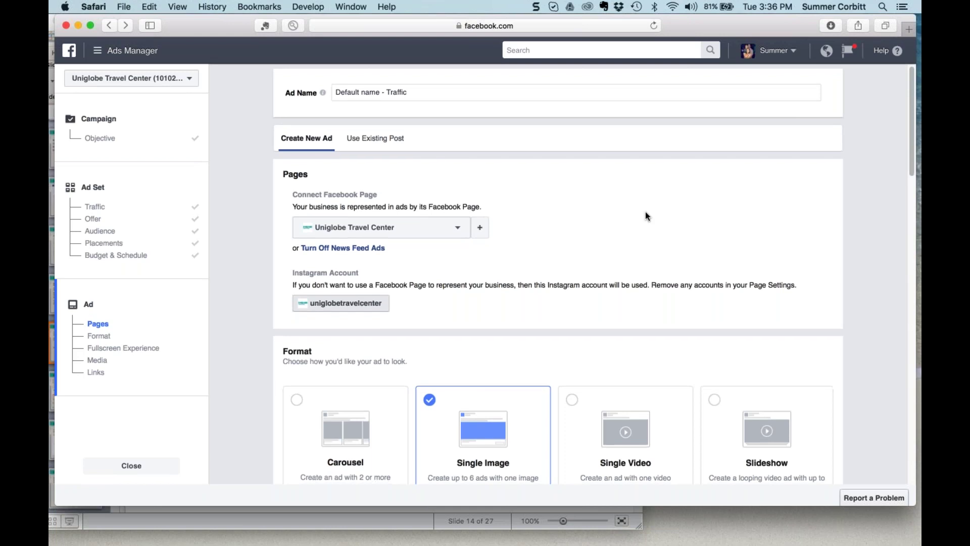
# Review the ad setup sections from Pages and Format through Images to the Links fields and Ad Preview
pyautogui.scroll(-1, 646, 215)
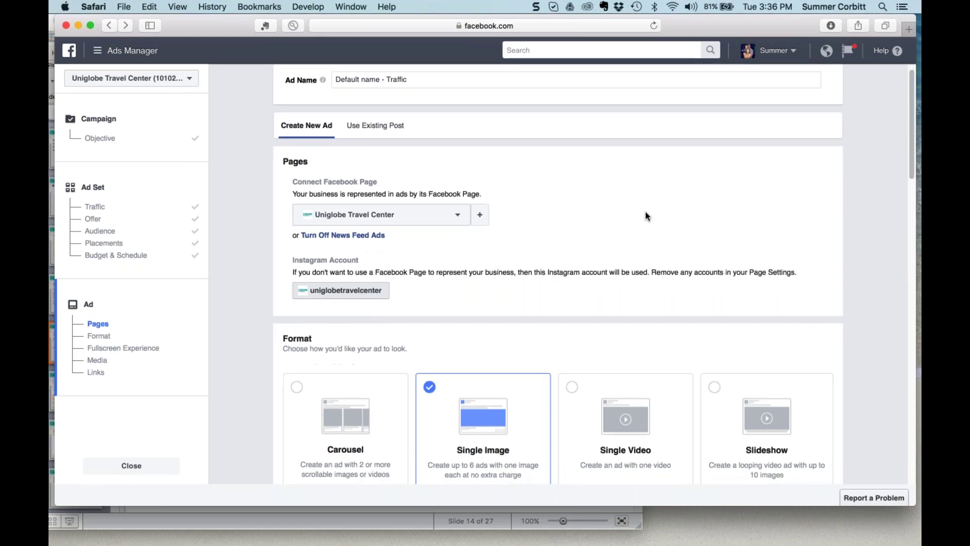
pyautogui.scroll(-2, 646, 215)
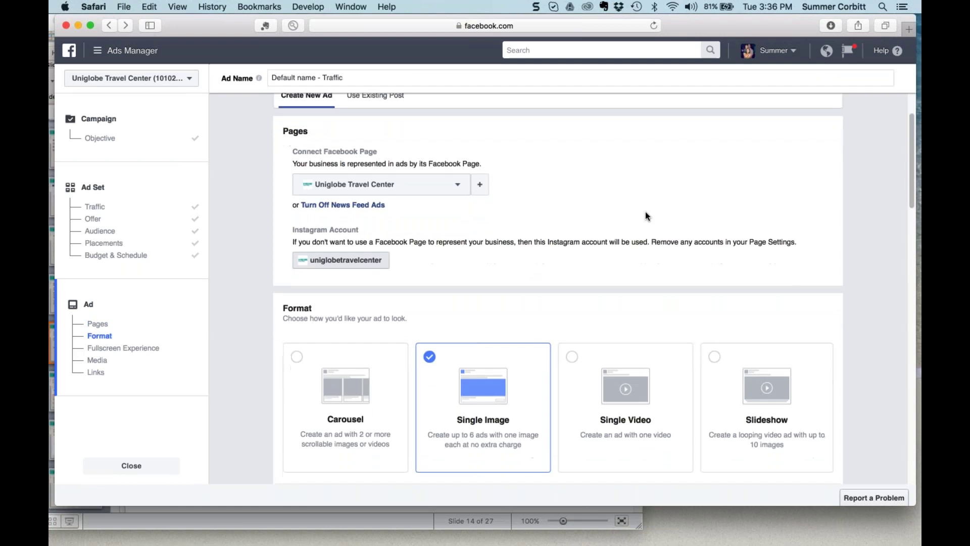
pyautogui.scroll(-10, 646, 213)
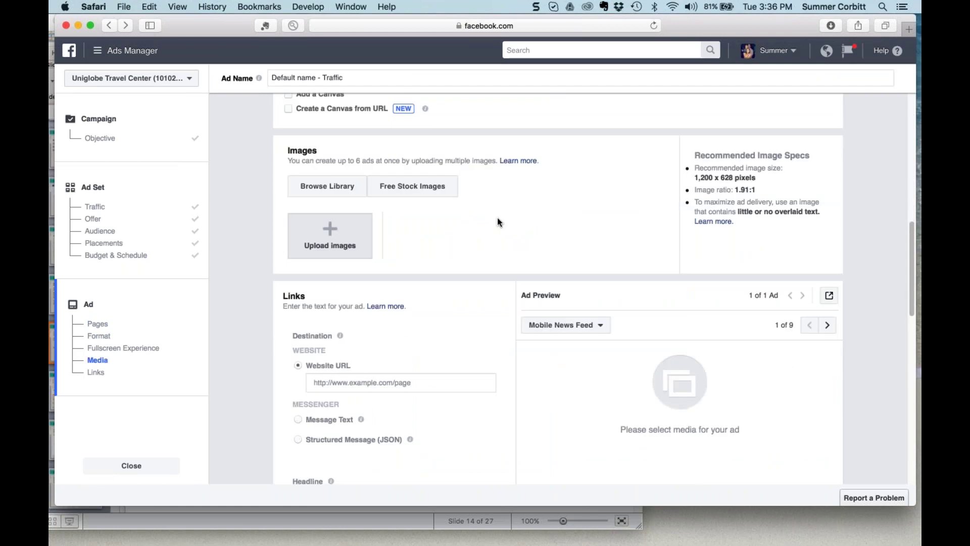
pyautogui.scroll(-2, 498, 221)
pyautogui.scroll(-1, 498, 219)
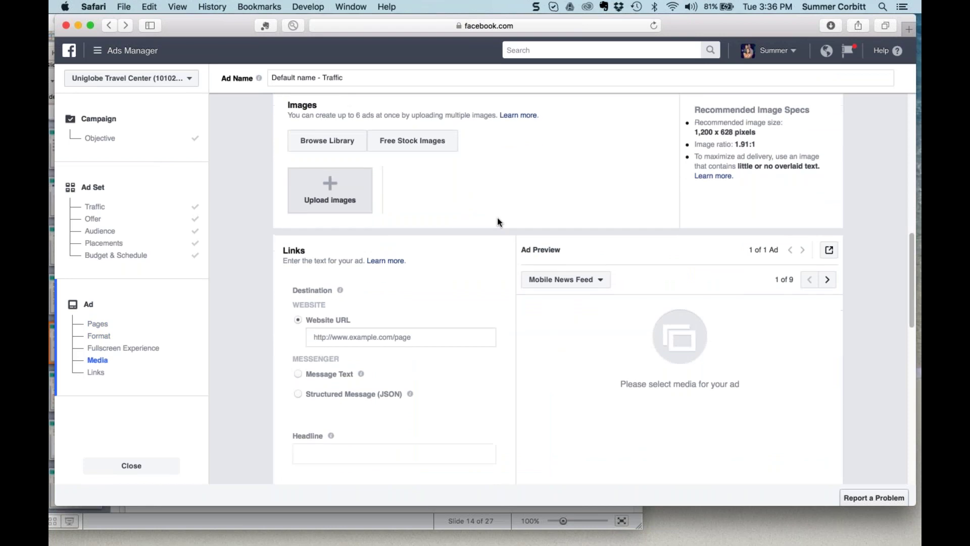
pyautogui.scroll(-5, 498, 220)
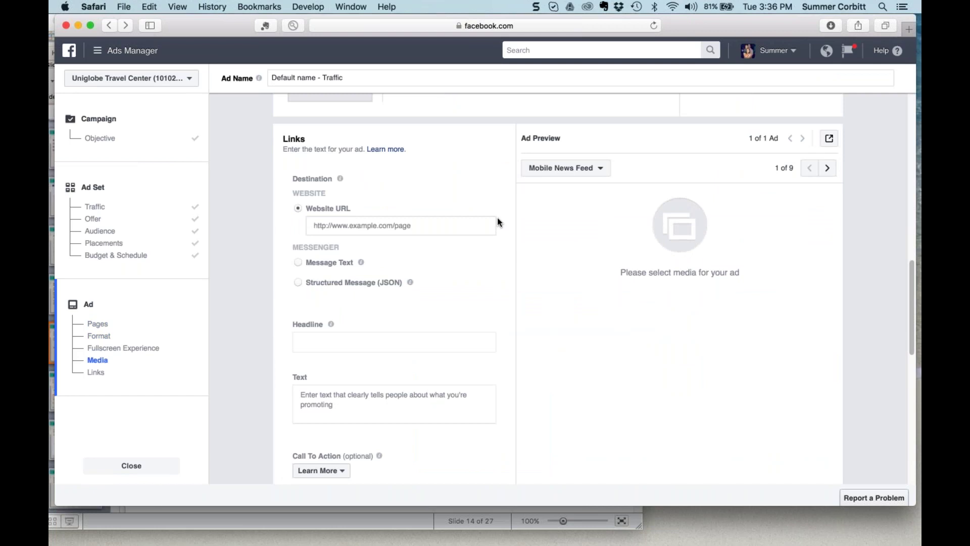
# Switch to the PowerPoint presentation and show slide 15 on building the ad, followed by slide 16 on engagement ads
pyautogui.click(384, 511)
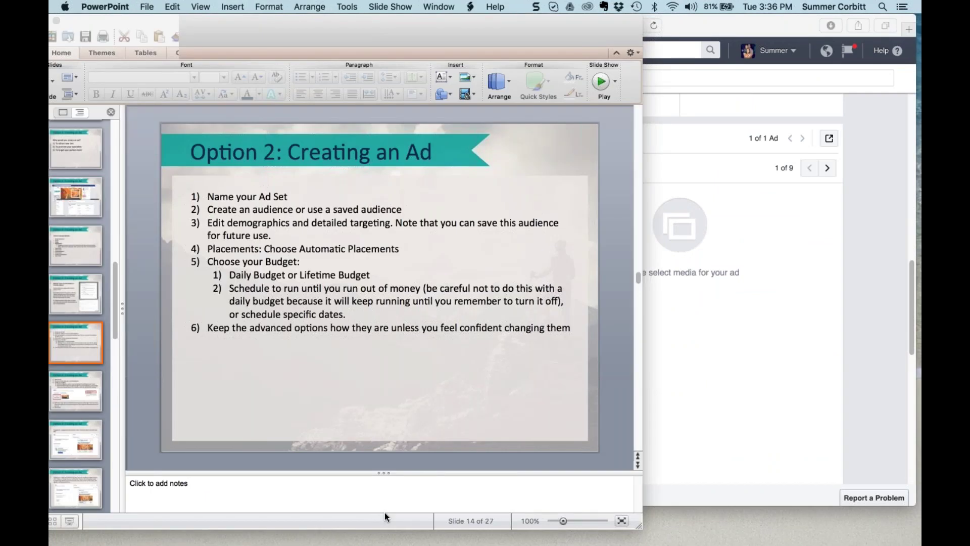
pyautogui.moveTo(392, 28); pyautogui.dragTo(411, 28)
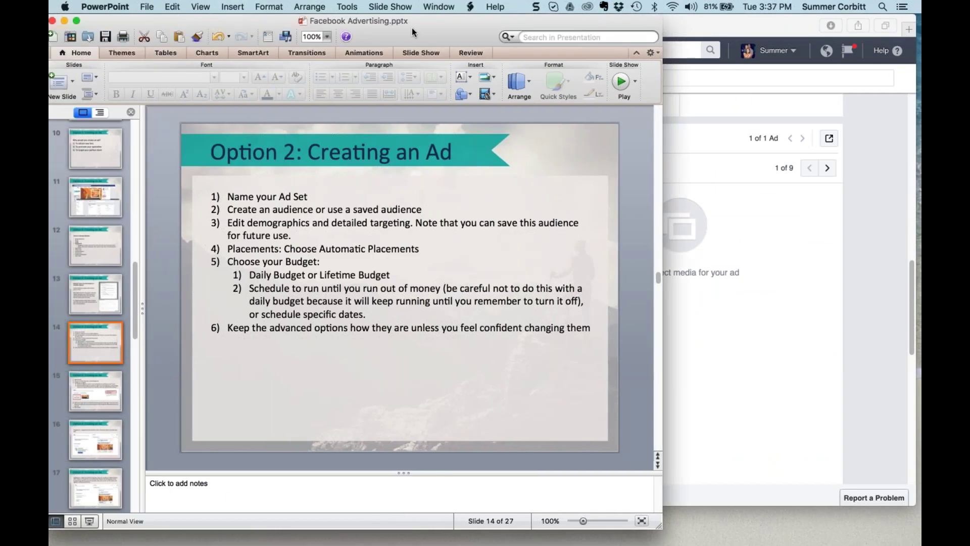
pyautogui.moveTo(411, 28); pyautogui.dragTo(403, 28)
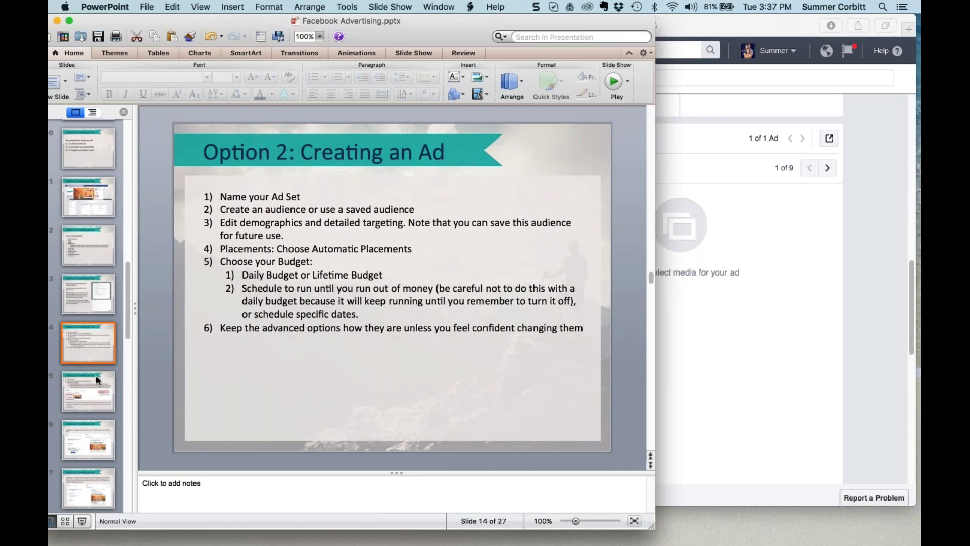
pyautogui.click(95, 398)
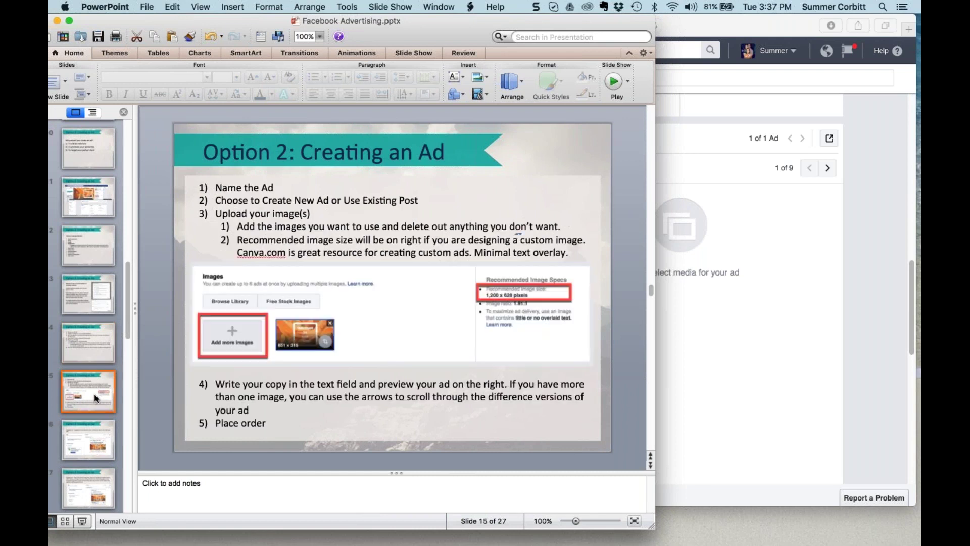
pyautogui.click(93, 444)
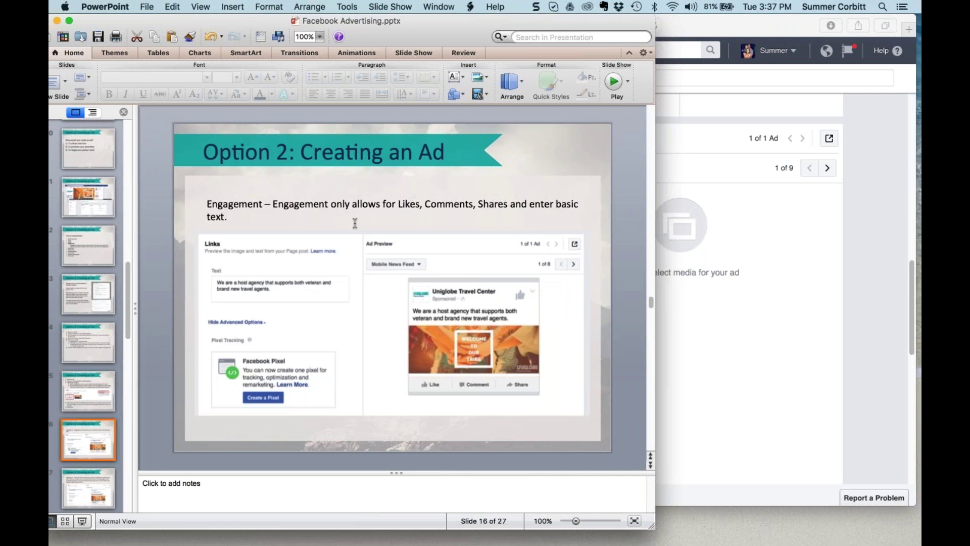
# Return to Ads Manager in Safari, look over the Use Existing Post option for the ad, and switch back to PowerPoint
pyautogui.click(687, 366)
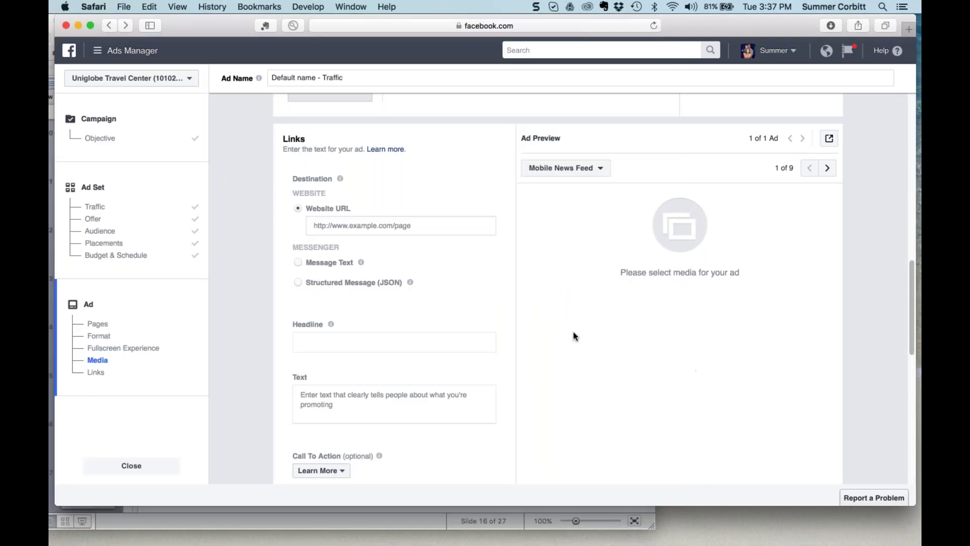
pyautogui.scroll(1, 603, 328)
pyautogui.scroll(5, 604, 328)
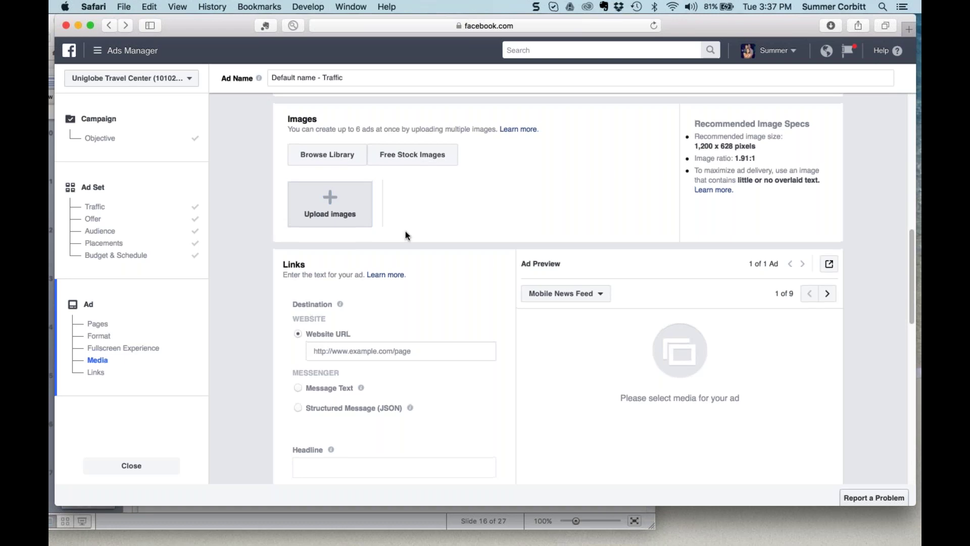
pyautogui.scroll(2, 405, 233)
pyautogui.scroll(1, 405, 232)
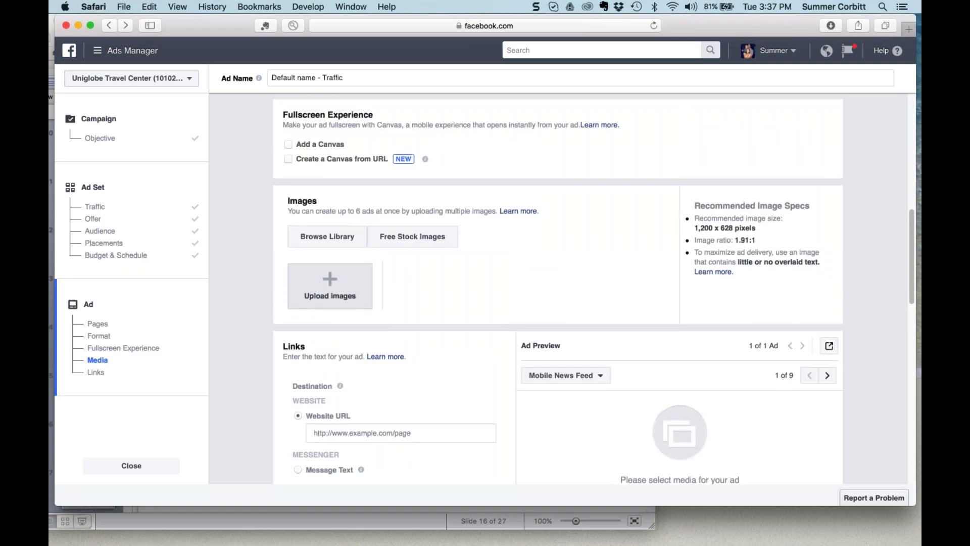
pyautogui.scroll(2, 405, 233)
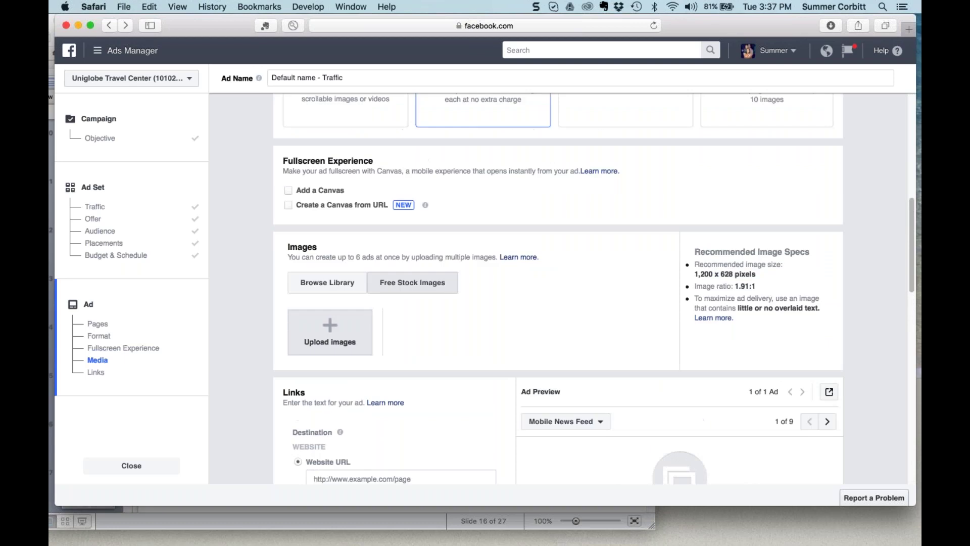
pyautogui.scroll(10, 412, 283)
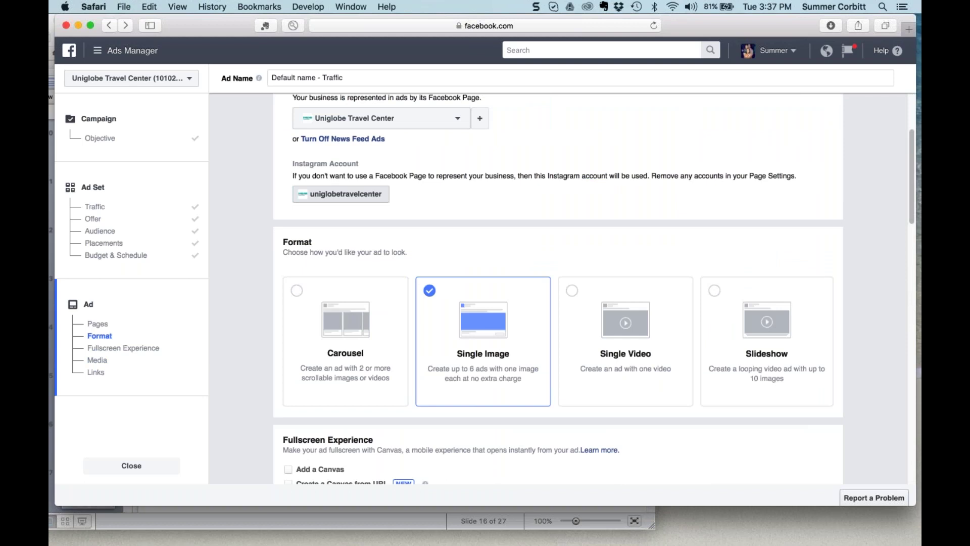
pyautogui.scroll(4, 558, 273)
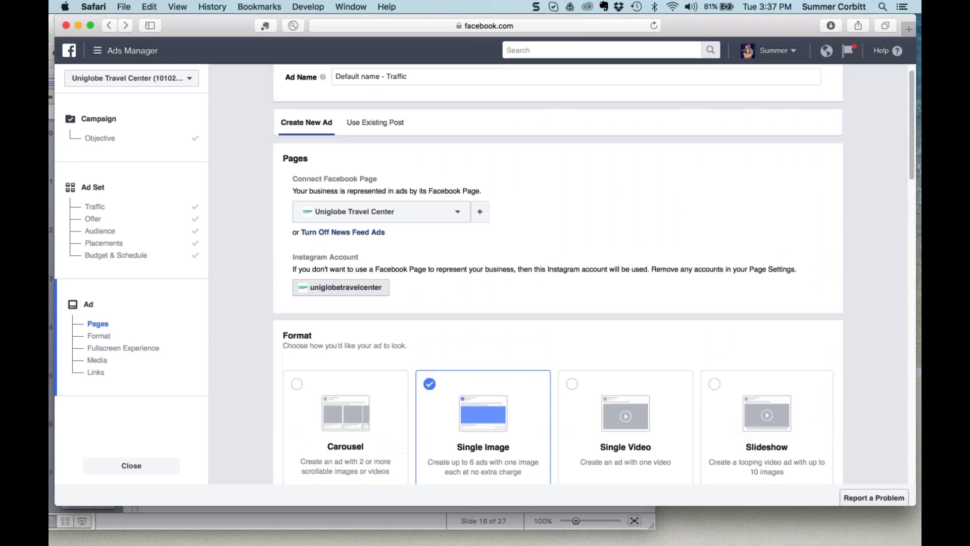
pyautogui.click(375, 123)
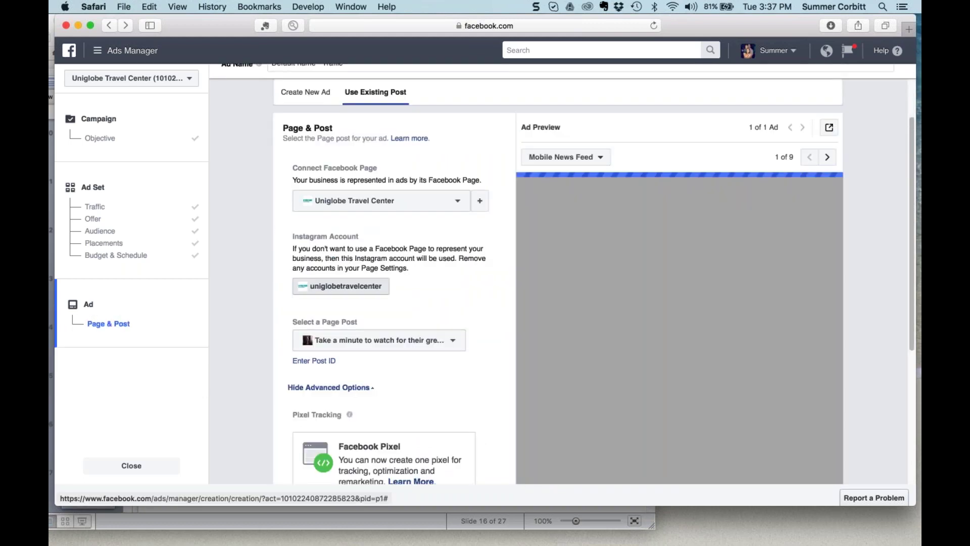
pyautogui.press('super+Tab')
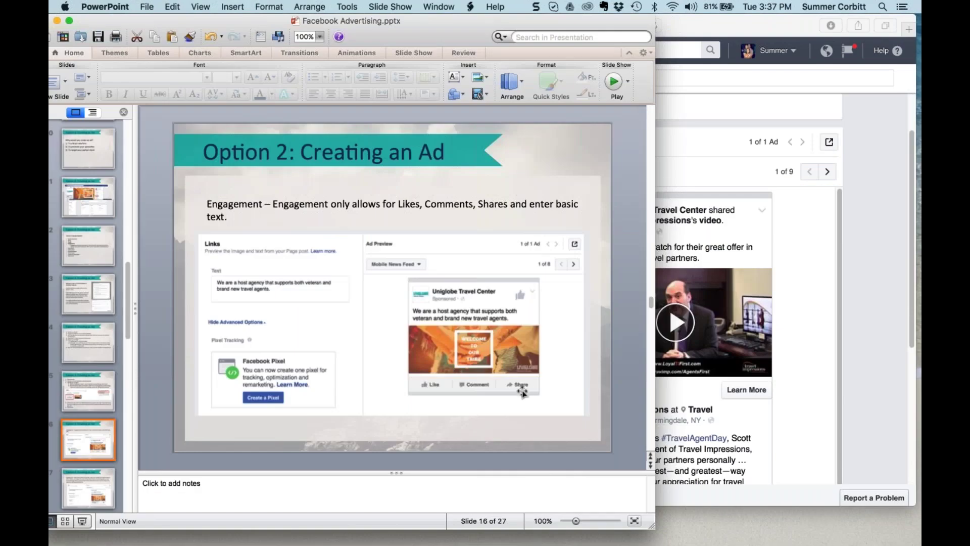
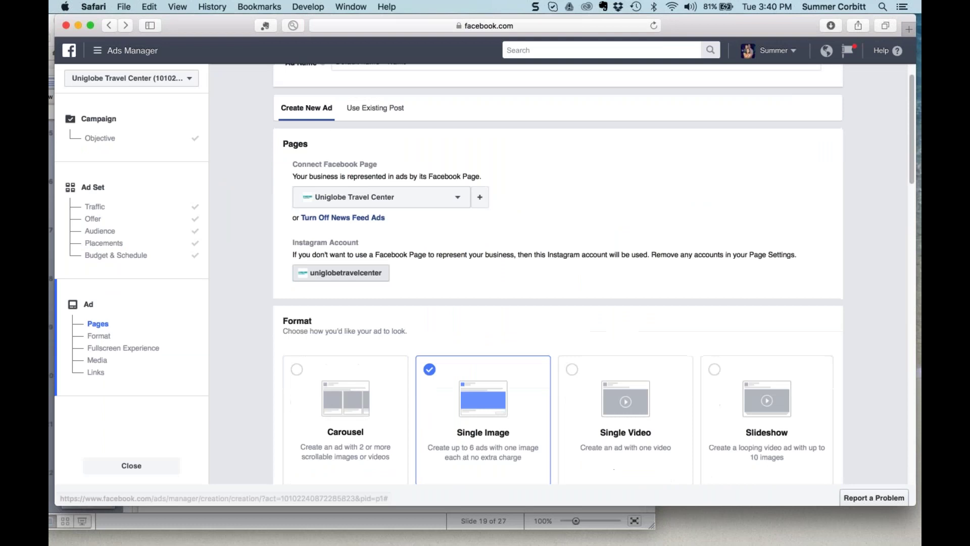
# Upload Historic Queens.jpg from the Desktop as the image for the new ad
pyautogui.scroll(-4, 325, 292)
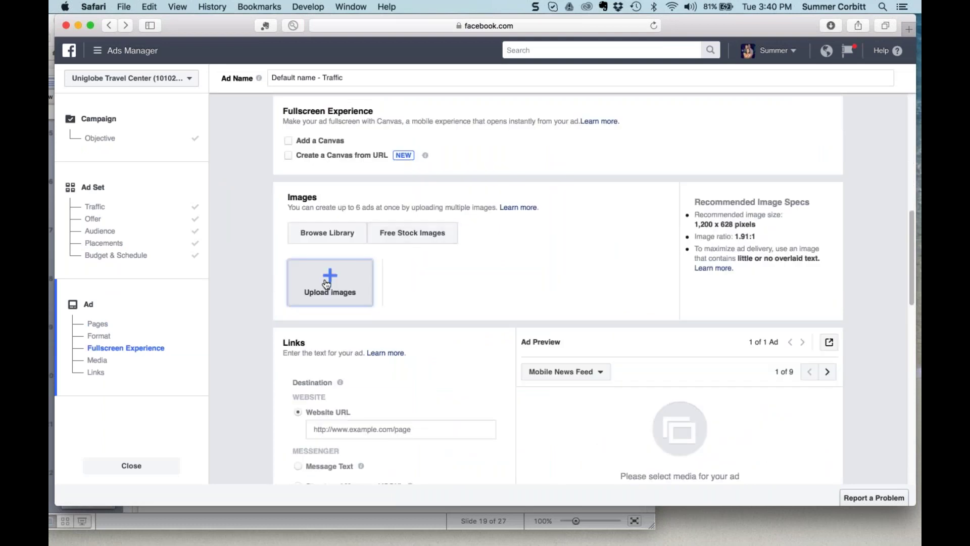
pyautogui.click(324, 292)
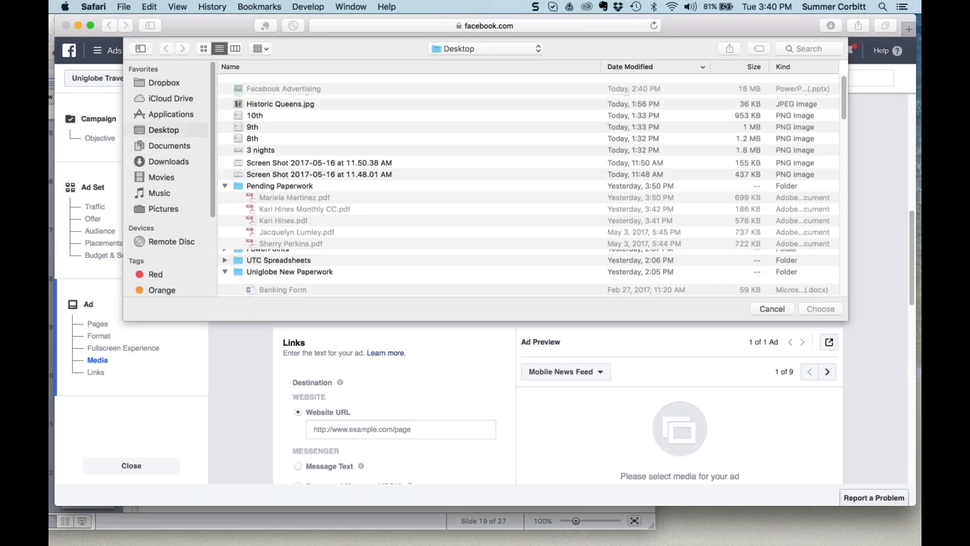
pyautogui.doubleClick(279, 105)
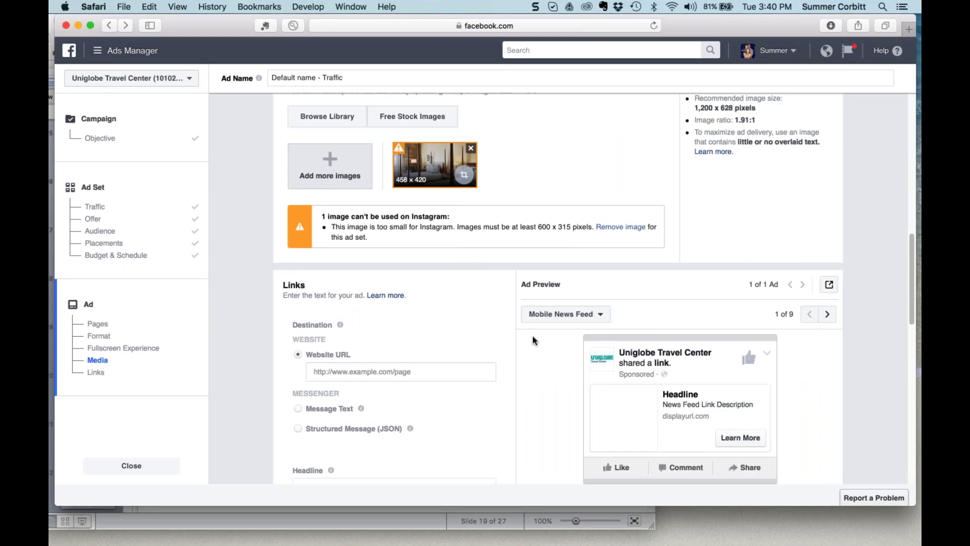
# Review the uploaded image's size notice, the Mobile News Feed preview, and the destination, headline, text and call-to-action fields
pyautogui.scroll(-2, 532, 335)
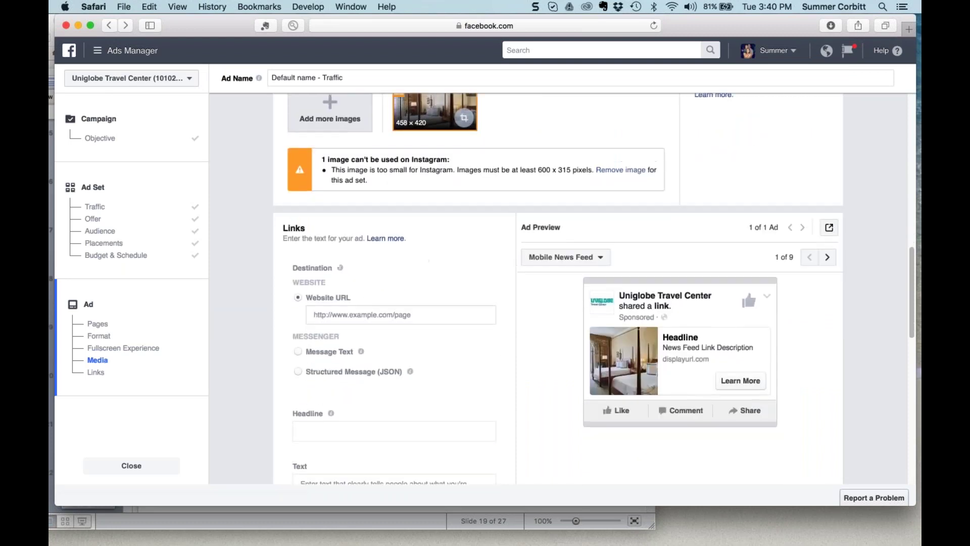
pyautogui.scroll(2, 557, 288)
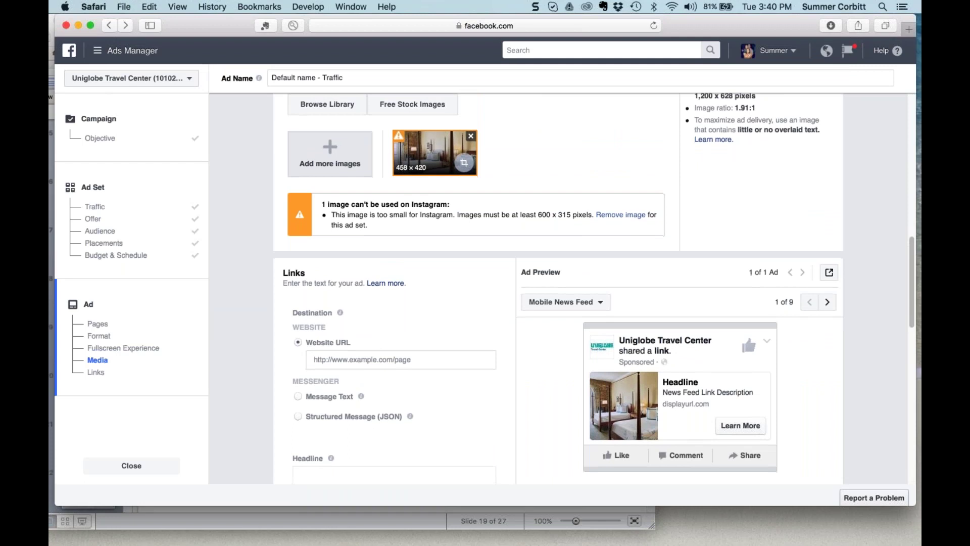
pyautogui.scroll(-2, 433, 210)
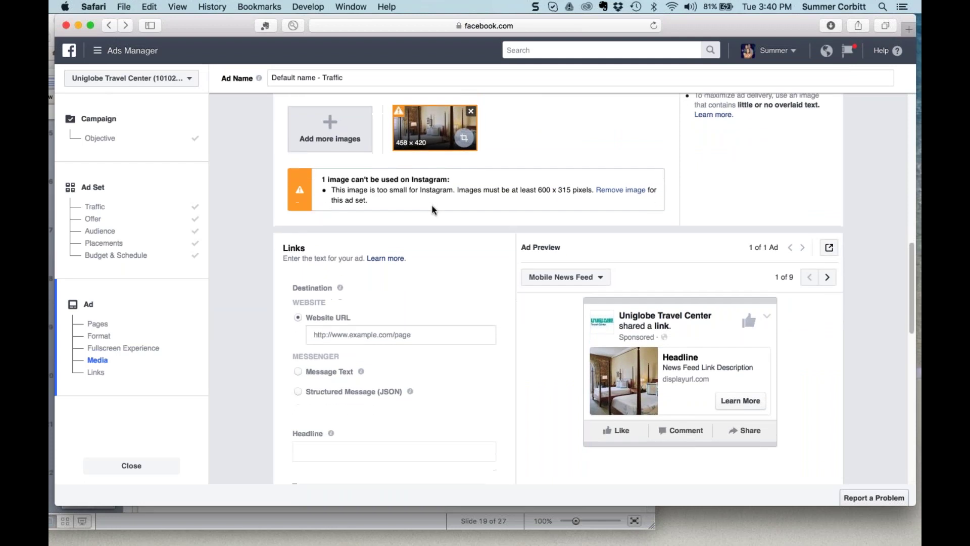
pyautogui.scroll(-1, 433, 210)
pyautogui.scroll(-2, 445, 214)
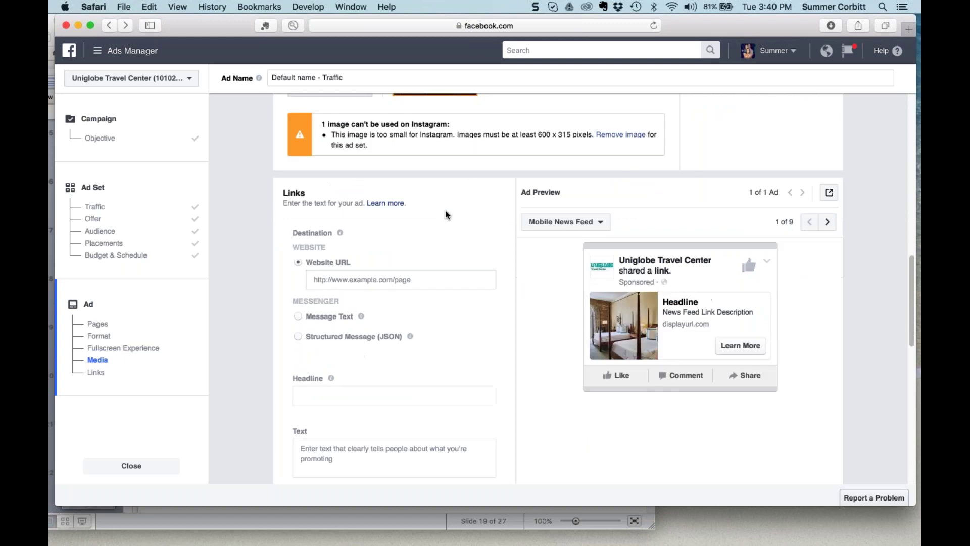
pyautogui.scroll(-4, 446, 214)
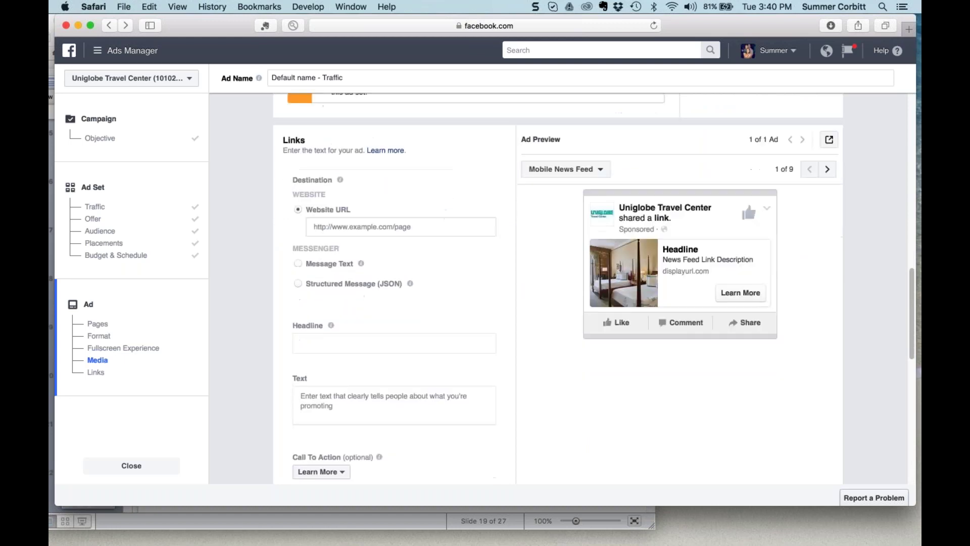
# Switch the ad preview to the Desktop News Feed placement and look over how the ad appears there
pyautogui.click(581, 139)
pyautogui.click(827, 155)
pyautogui.click(827, 155)
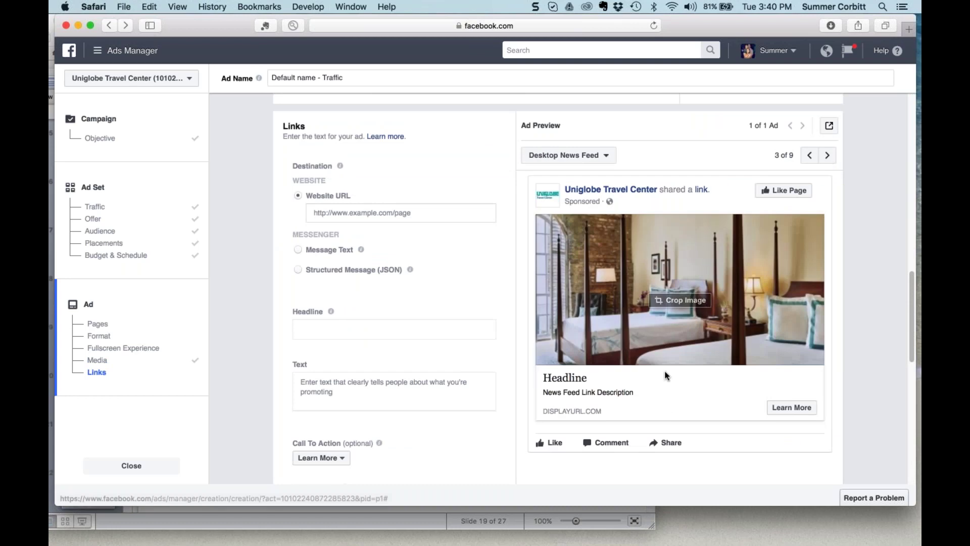
pyautogui.scroll(-1, 672, 417)
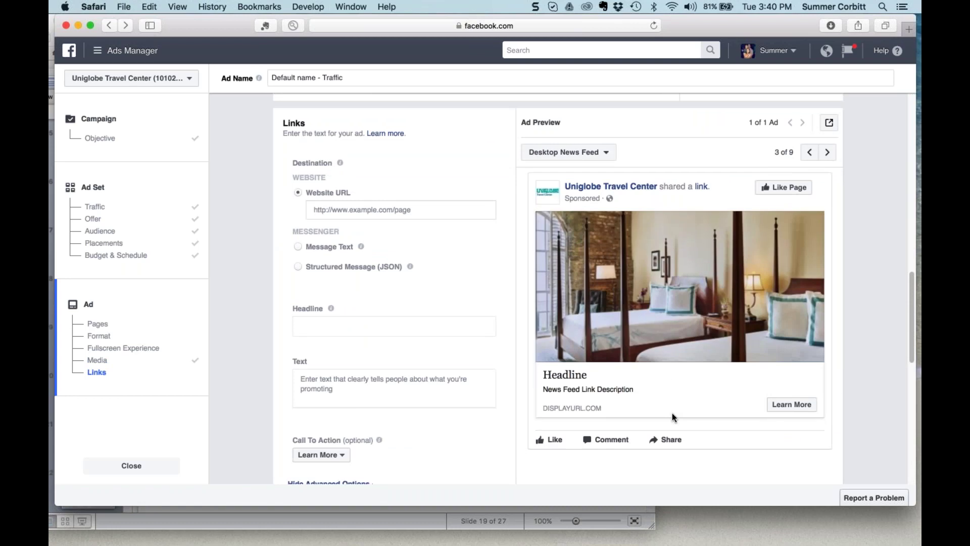
pyautogui.scroll(-1, 672, 413)
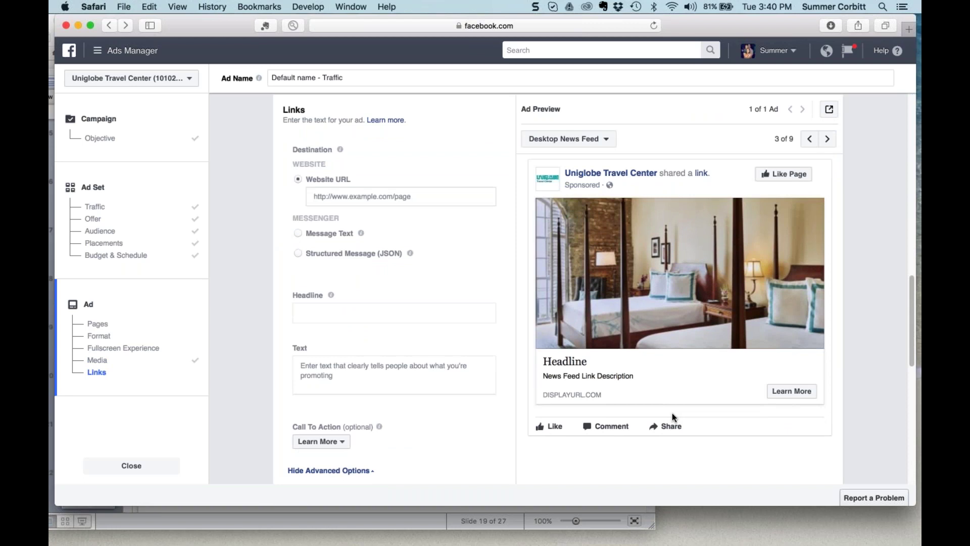
pyautogui.scroll(-3, 672, 413)
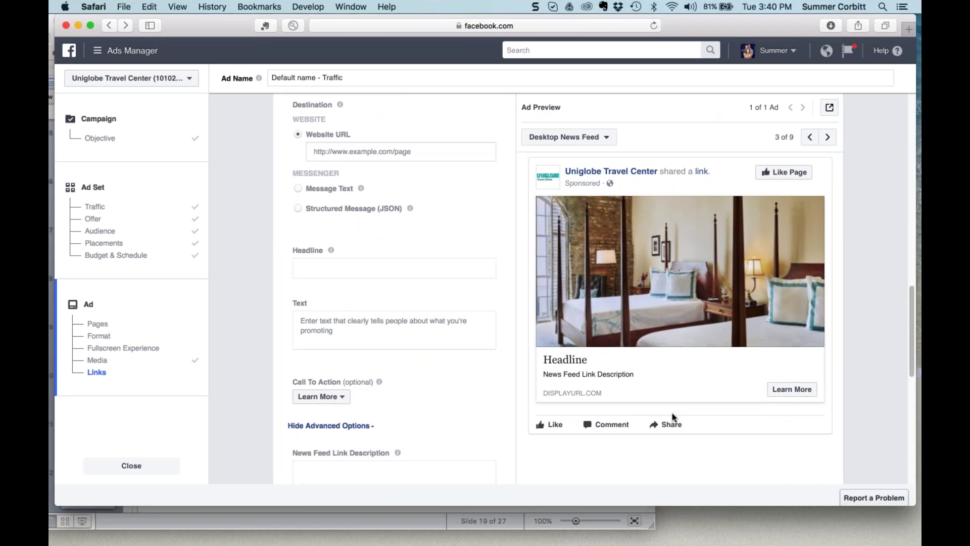
pyautogui.click(424, 152)
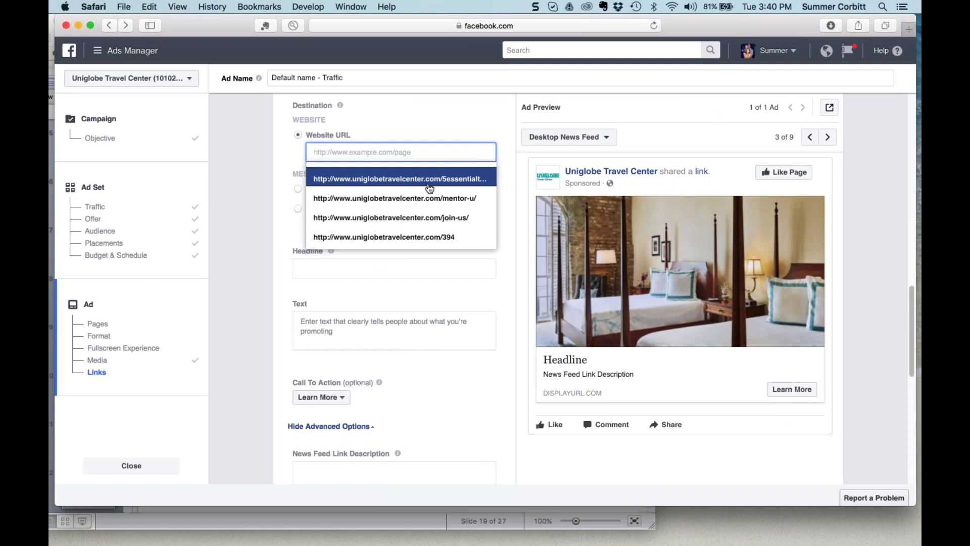
pyautogui.click(430, 198)
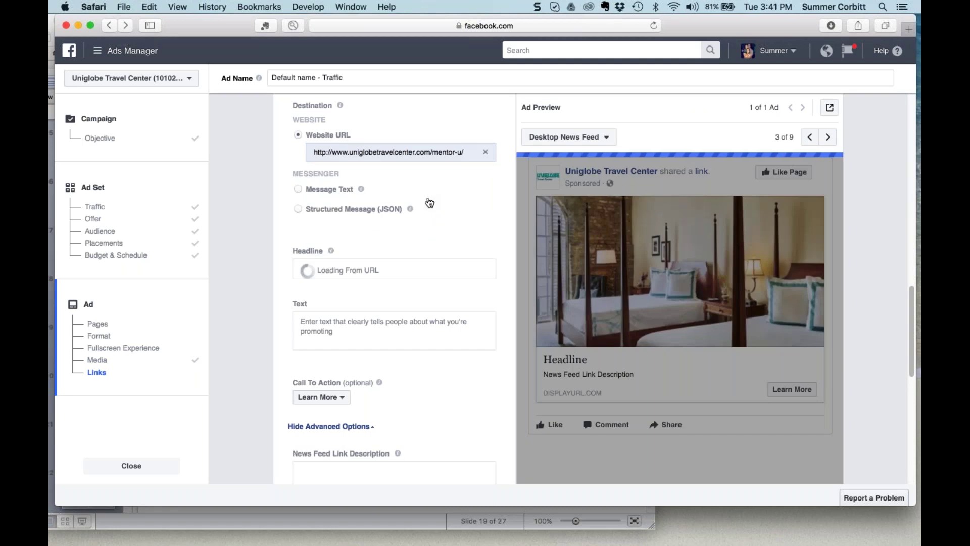
pyautogui.scroll(-1, 672, 405)
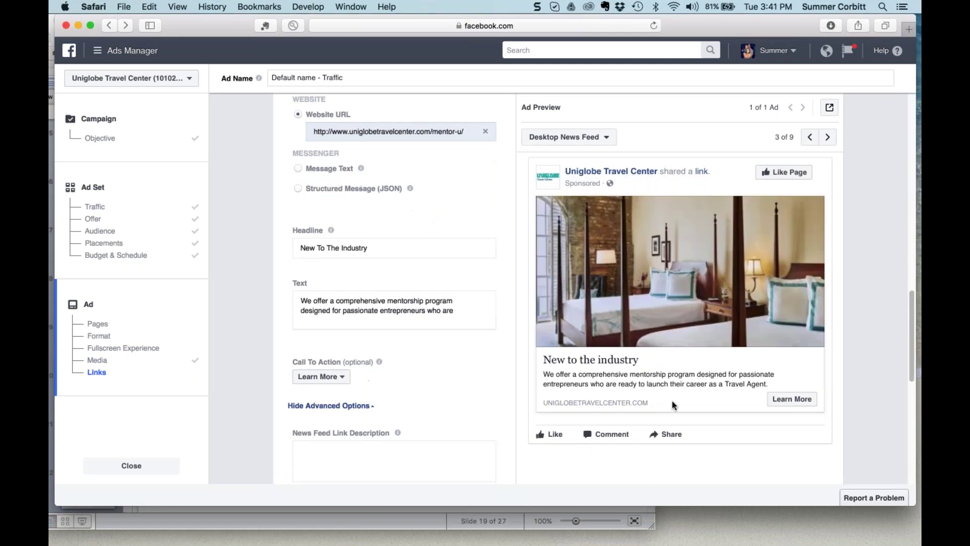
pyautogui.scroll(1, 614, 408)
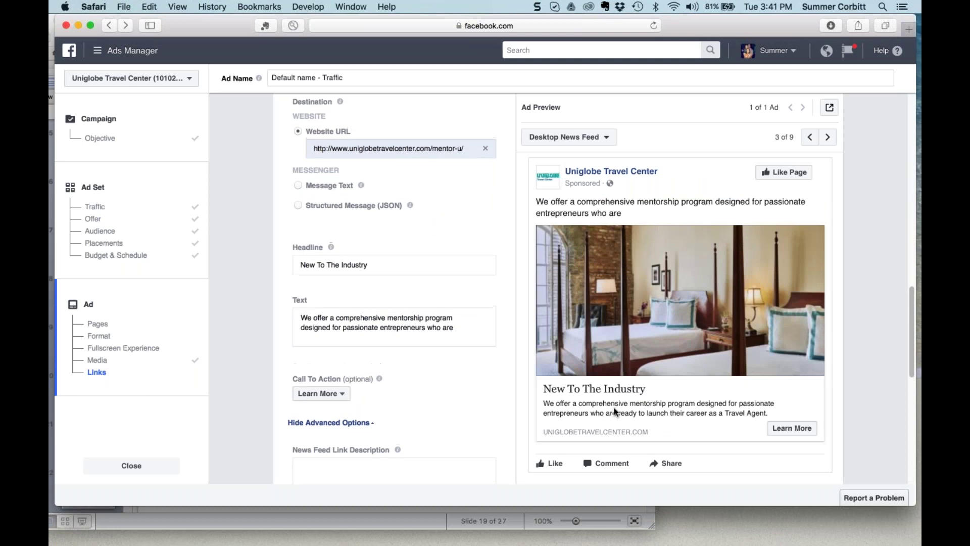
# Complete the ad text with "ready to make some money!" and add an exclamation mark to make the headline "New To The Industry!"
pyautogui.click(462, 328)
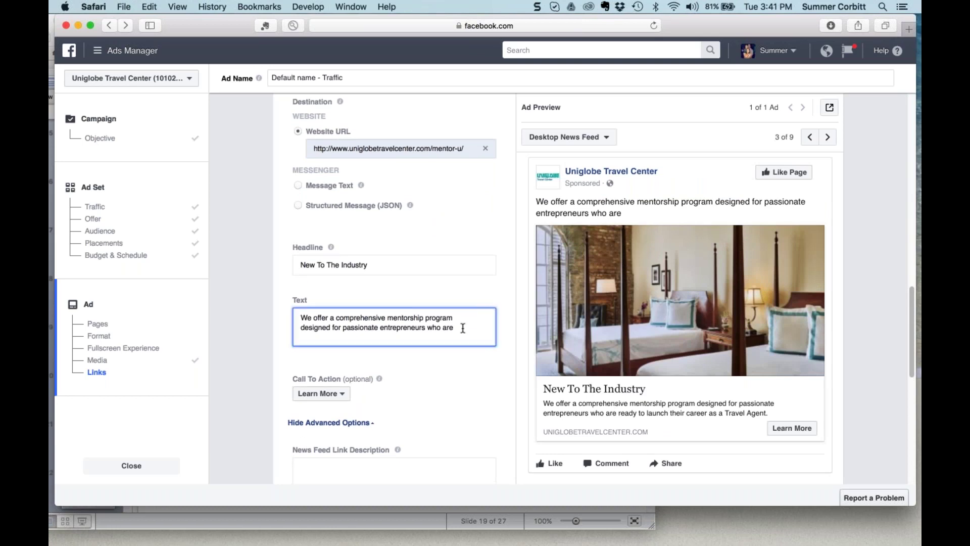
pyautogui.write('ready to make some m')
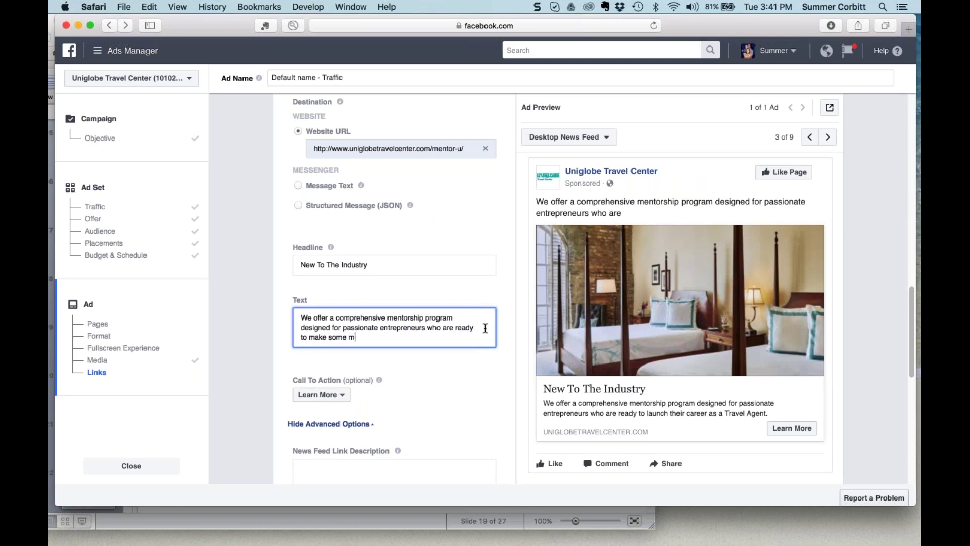
pyautogui.write('oney!')
pyautogui.click(489, 368)
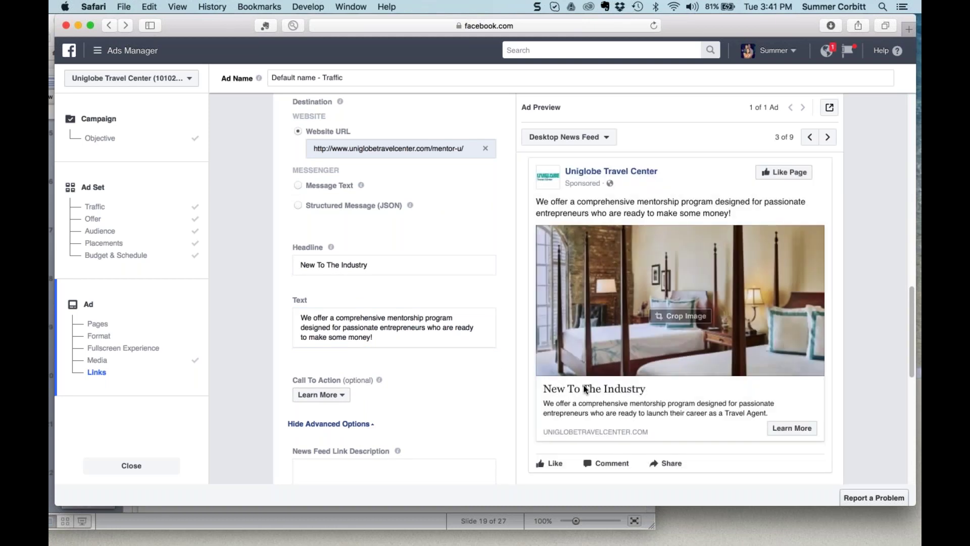
pyautogui.click(370, 265)
pyautogui.write('!')
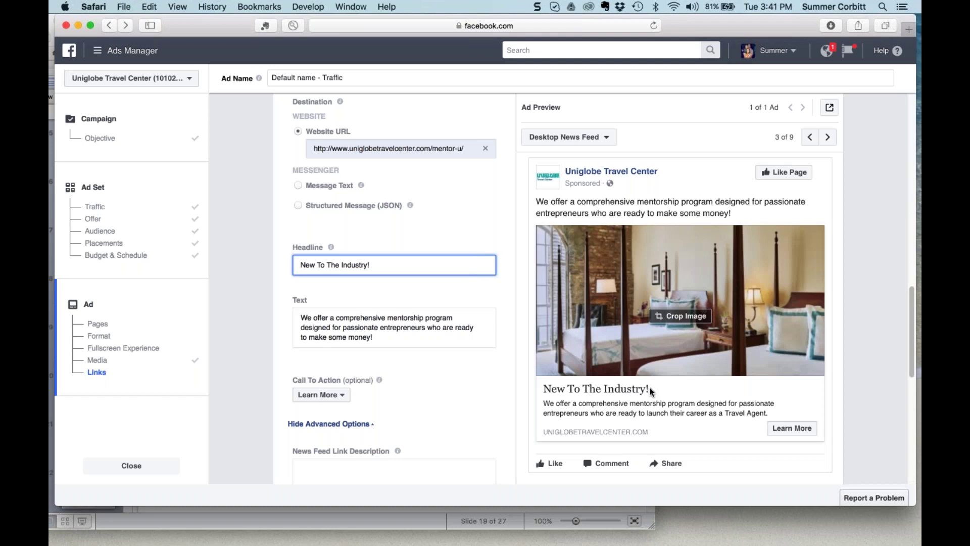
# Enter "Test Description" as the ad's News Feed link description
pyautogui.scroll(-3, 627, 405)
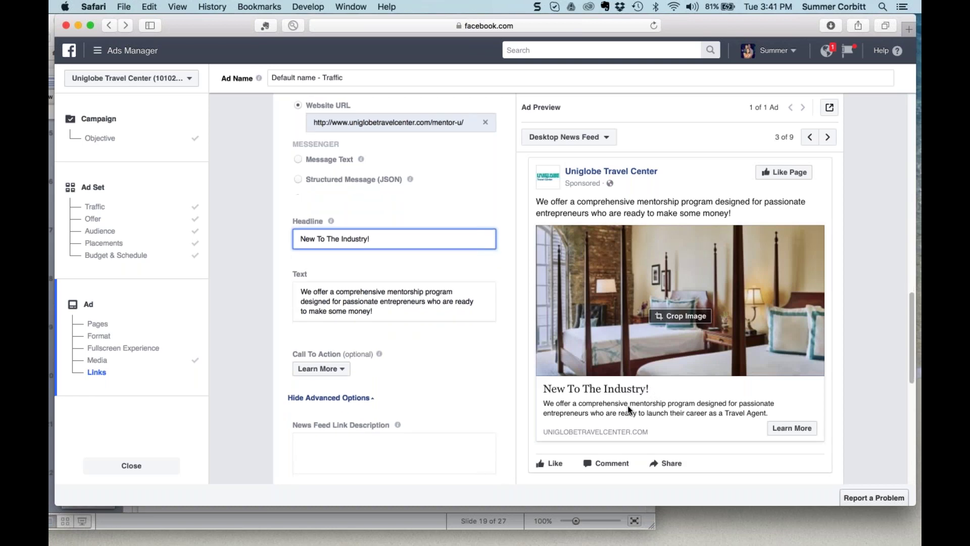
pyautogui.scroll(-2, 576, 413)
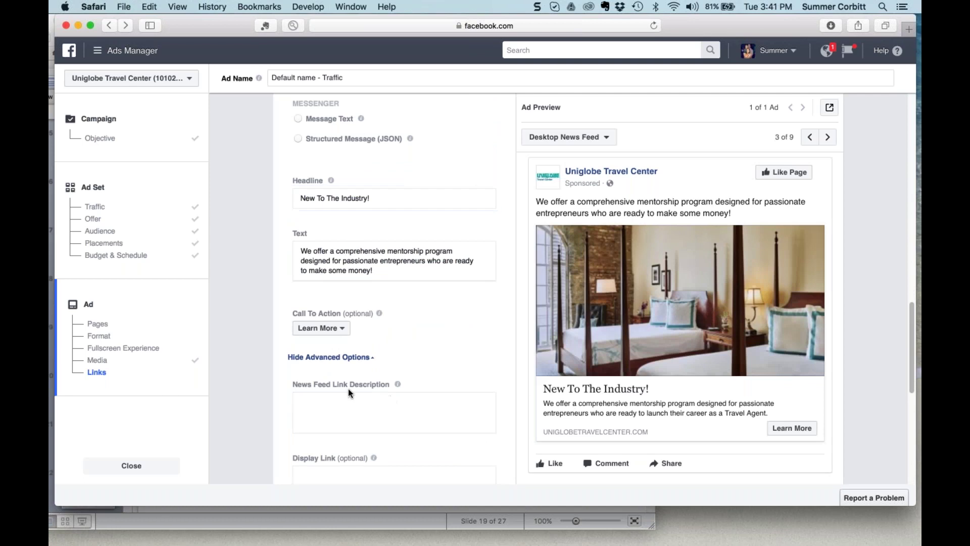
pyautogui.click(394, 412)
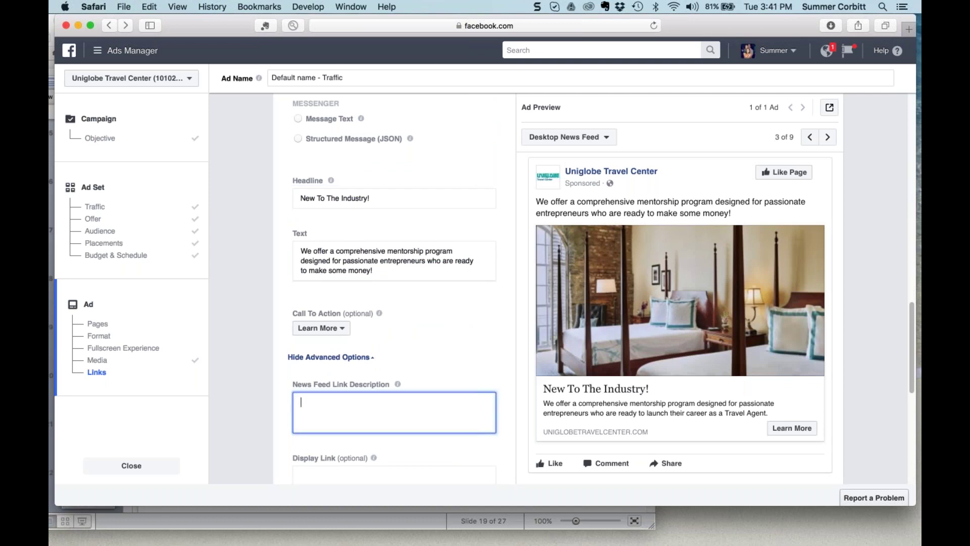
pyautogui.write('Test Description')
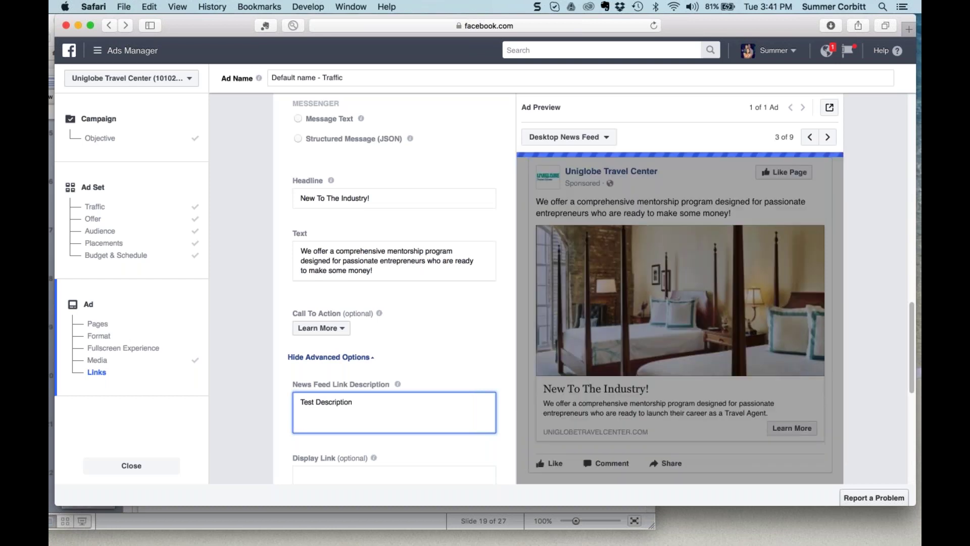
pyautogui.scroll(-3, 441, 418)
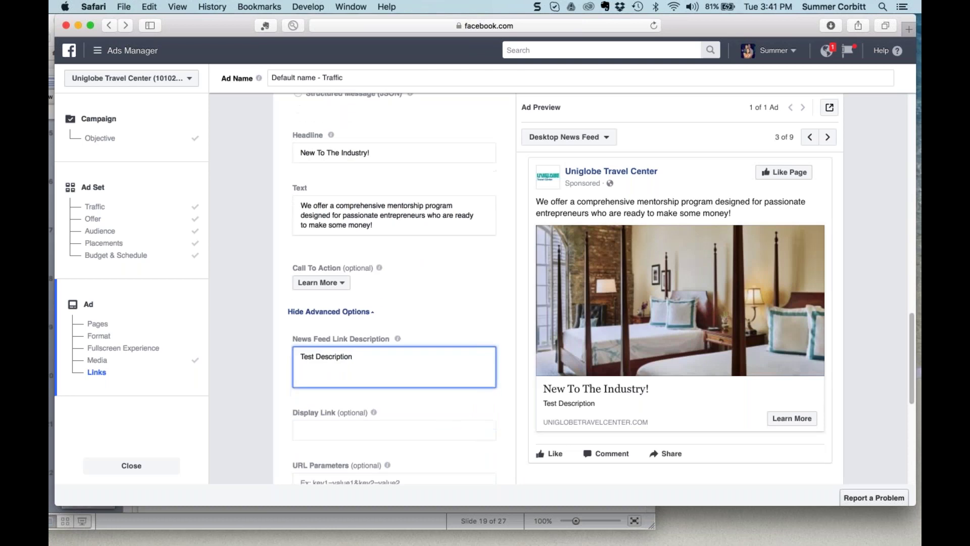
# Add Screen Shot 2017-05-10 at 7.47.47 PM from the Desktop as a second image for the ad
pyautogui.scroll(2, 394, 288)
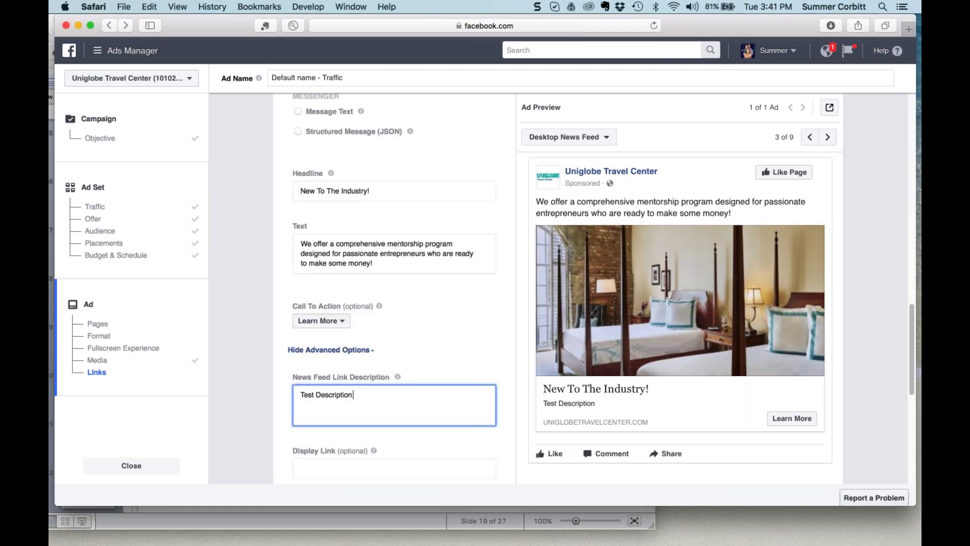
pyautogui.scroll(3, 394, 288)
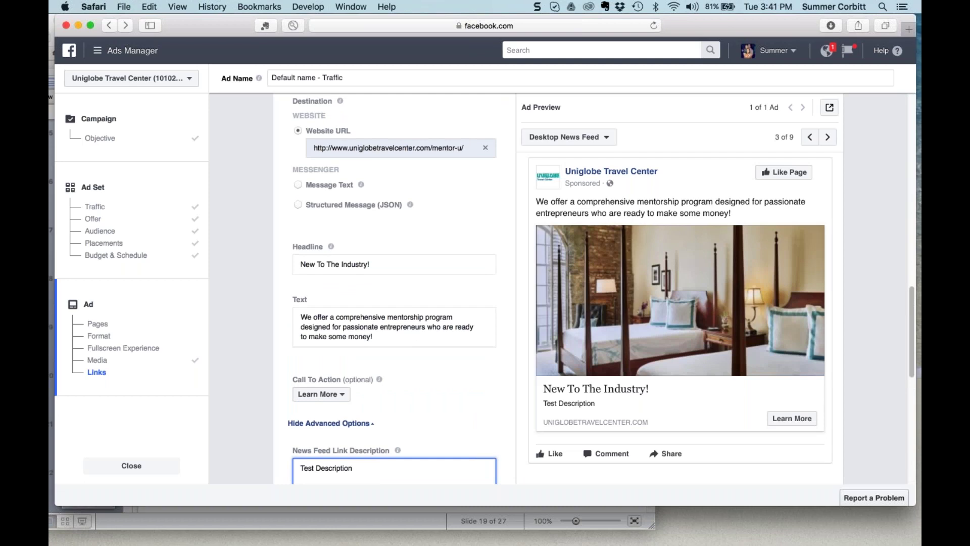
pyautogui.scroll(6, 394, 288)
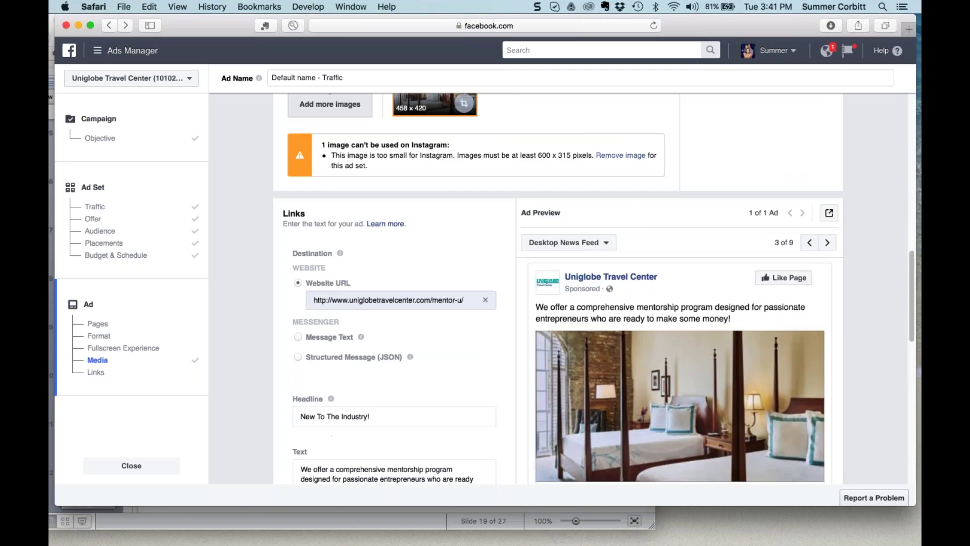
pyautogui.scroll(7, 334, 283)
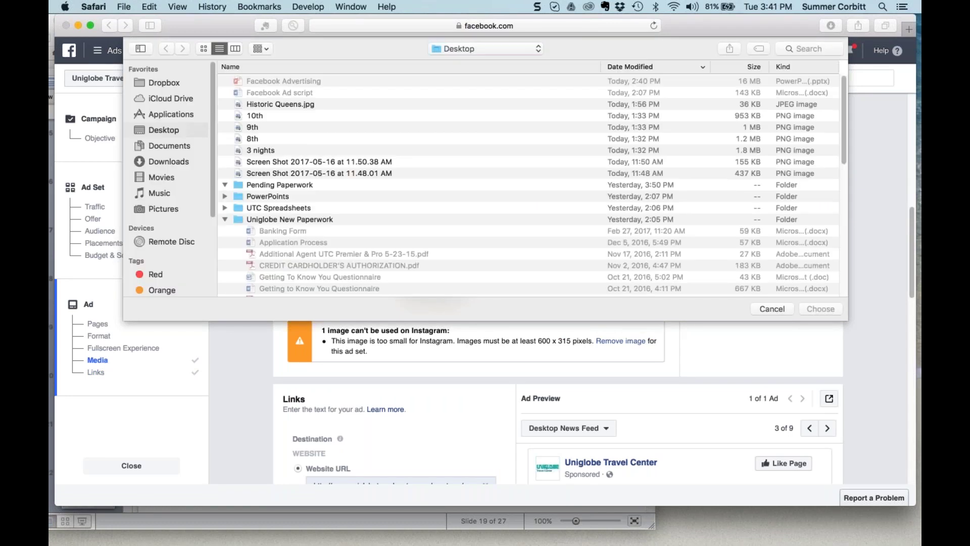
pyautogui.scroll(-3, 366, 159)
pyautogui.scroll(-10, 366, 160)
pyautogui.click(326, 162)
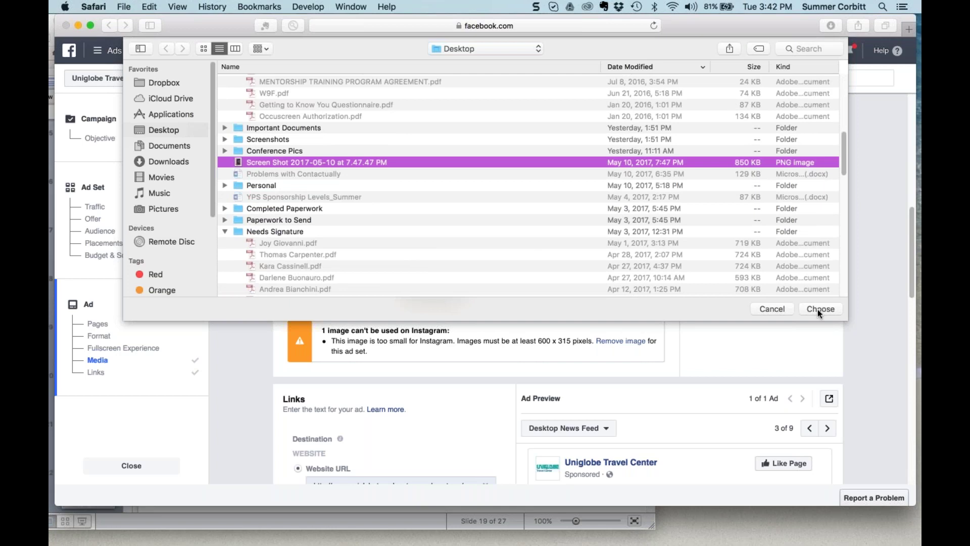
pyautogui.click(819, 309)
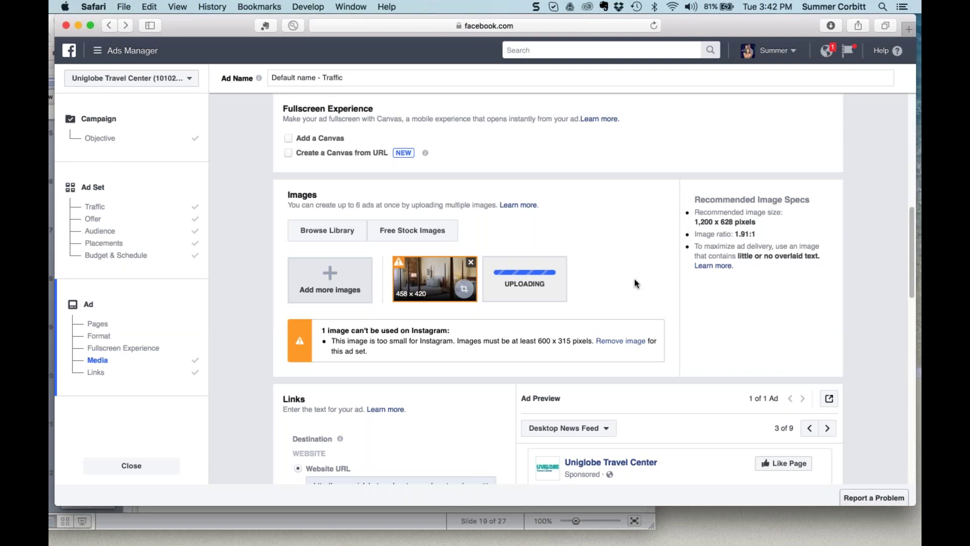
# Examine the image upload area, the Instagram size notice and the Links section while the second image uploads
pyautogui.scroll(-1, 636, 283)
pyautogui.scroll(-1, 636, 283)
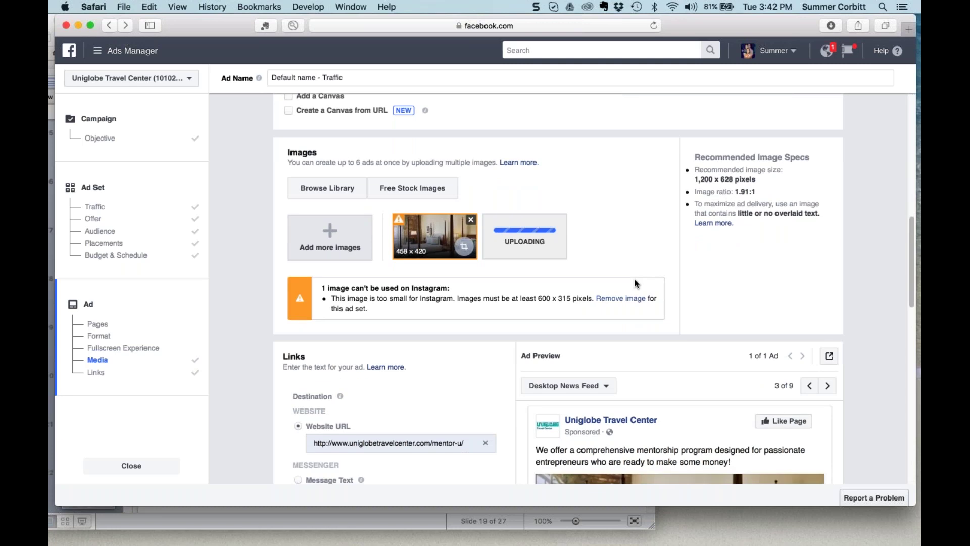
pyautogui.scroll(-1, 637, 284)
pyautogui.scroll(-1, 636, 283)
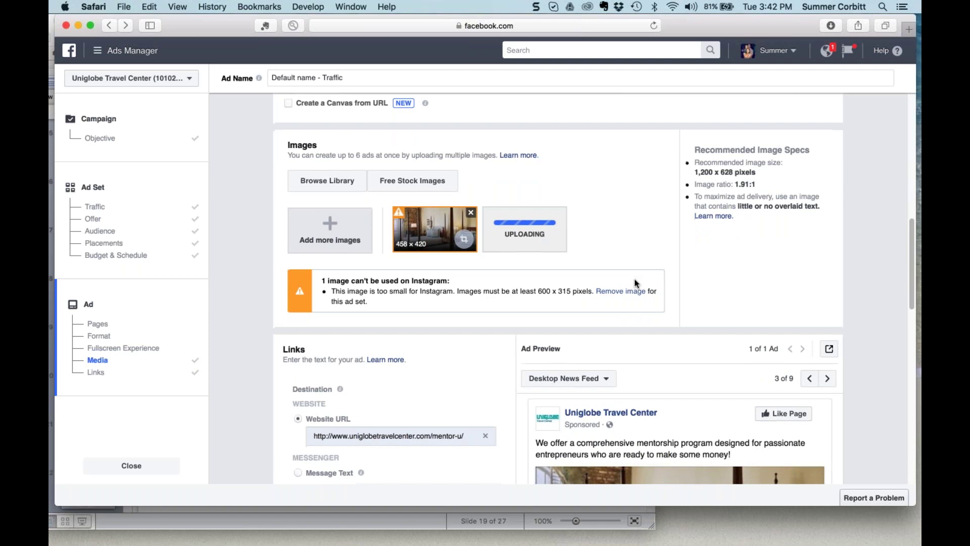
pyautogui.scroll(-3, 636, 283)
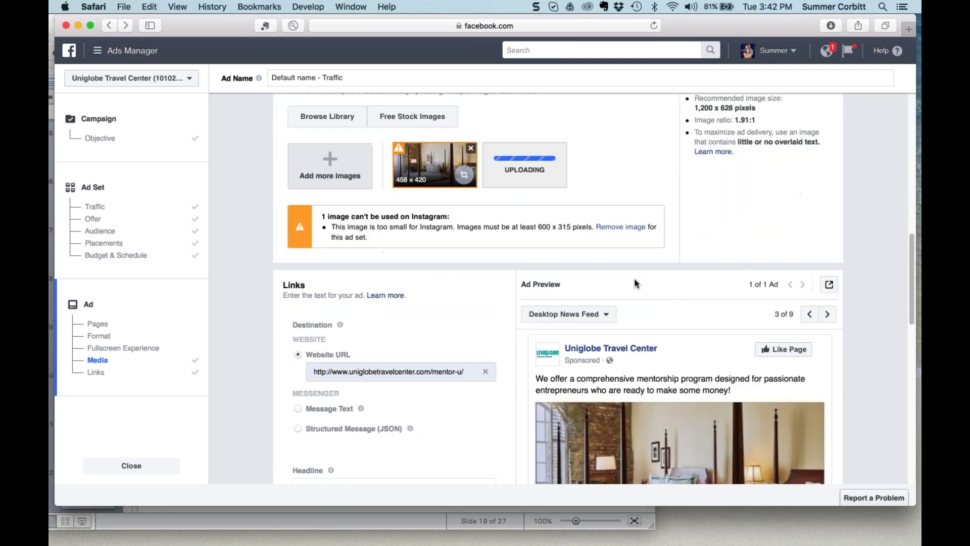
pyautogui.scroll(-3, 636, 284)
pyautogui.scroll(1, 652, 298)
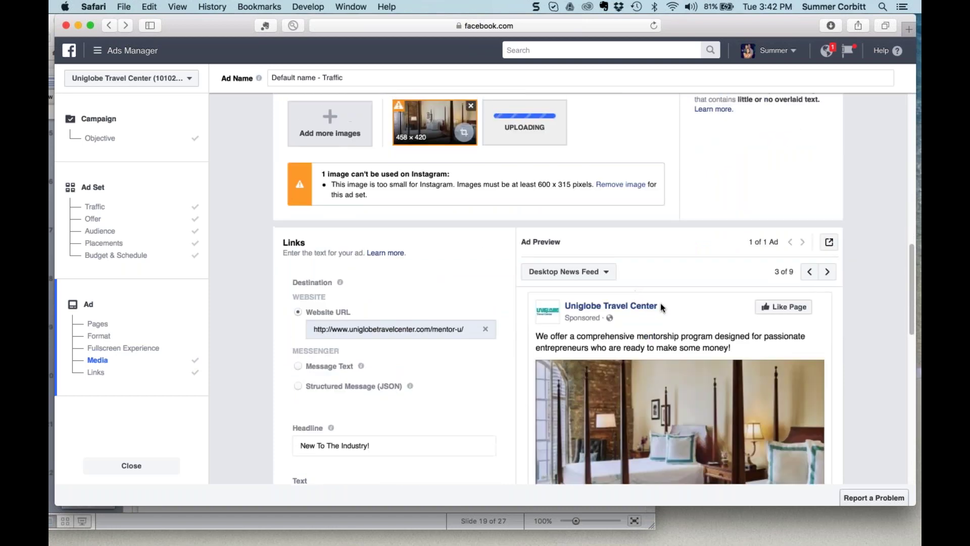
pyautogui.scroll(1, 590, 214)
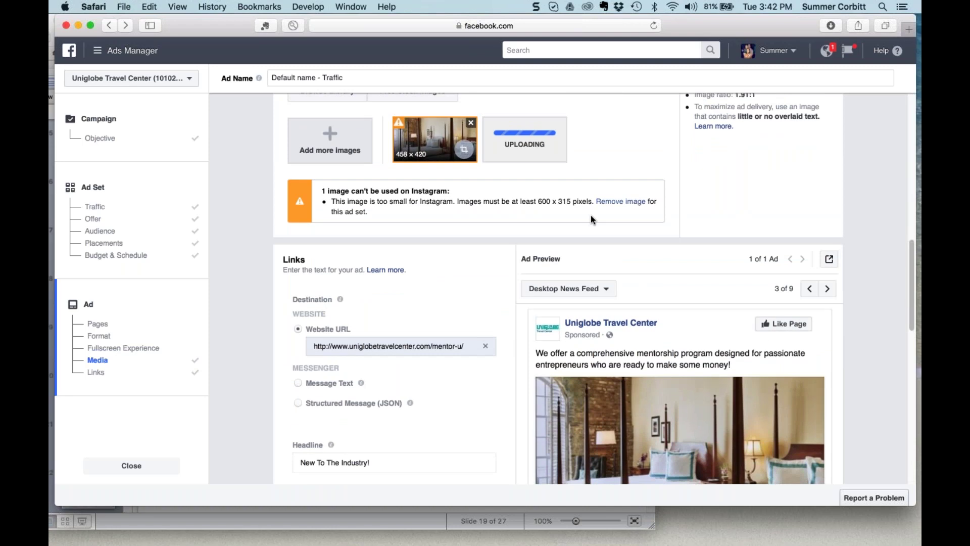
pyautogui.scroll(1, 591, 216)
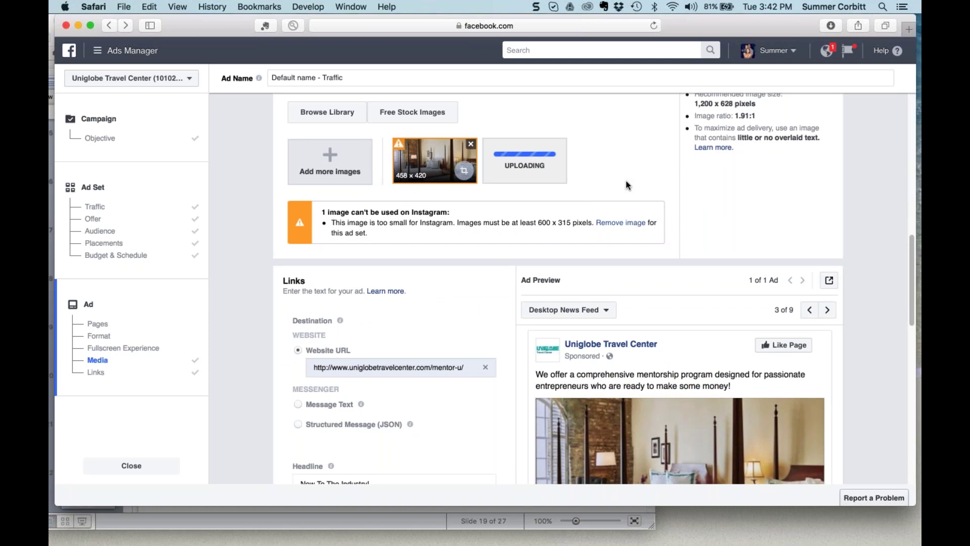
pyautogui.scroll(-1, 625, 186)
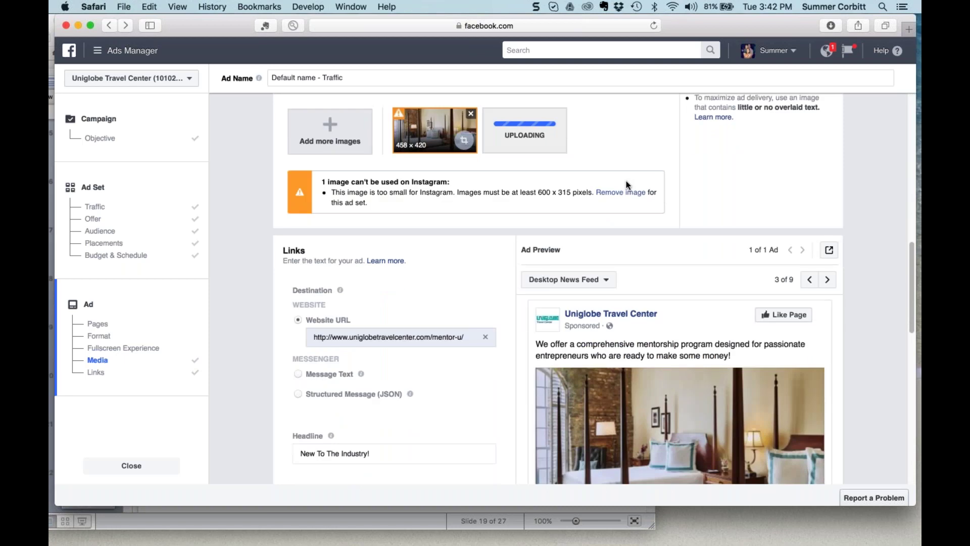
# Display the second ad variation in the ad previews and compare it with the entered link, headline, text and description
pyautogui.scroll(-4, 626, 183)
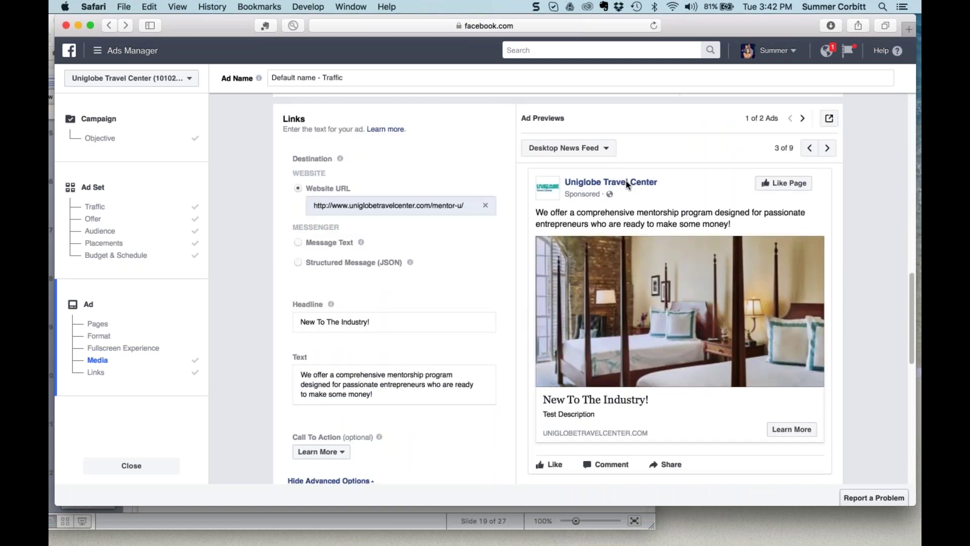
pyautogui.scroll(-1, 626, 182)
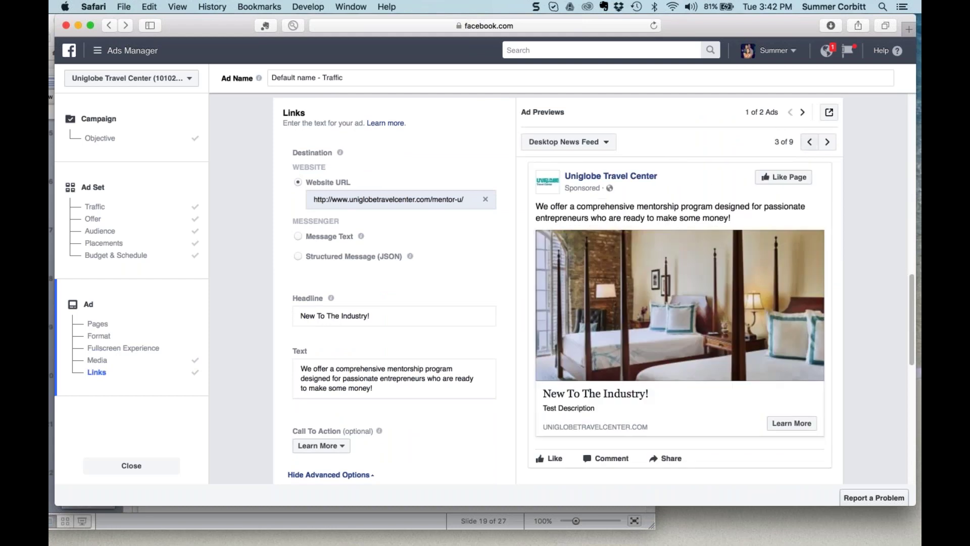
pyautogui.click(826, 143)
pyautogui.click(807, 117)
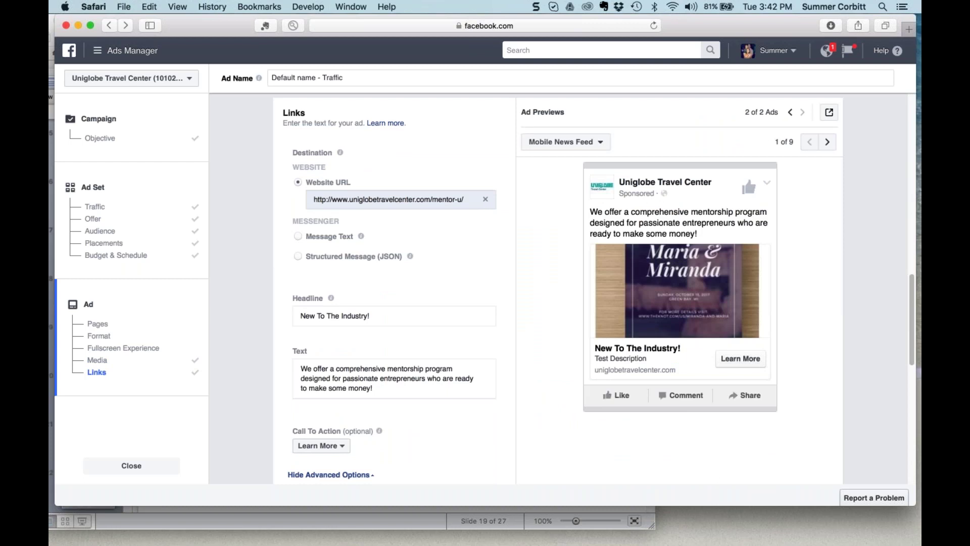
pyautogui.scroll(-1, 556, 288)
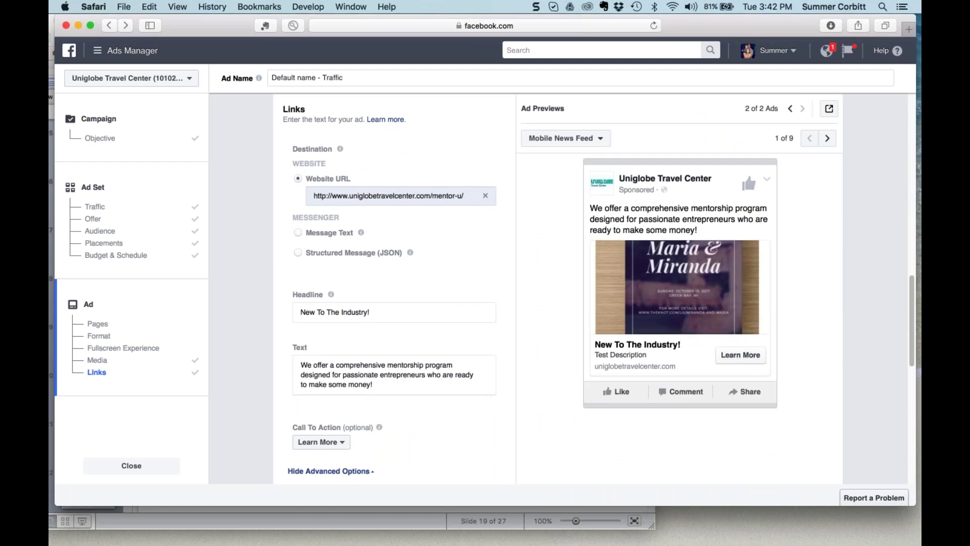
pyautogui.scroll(-4, 394, 288)
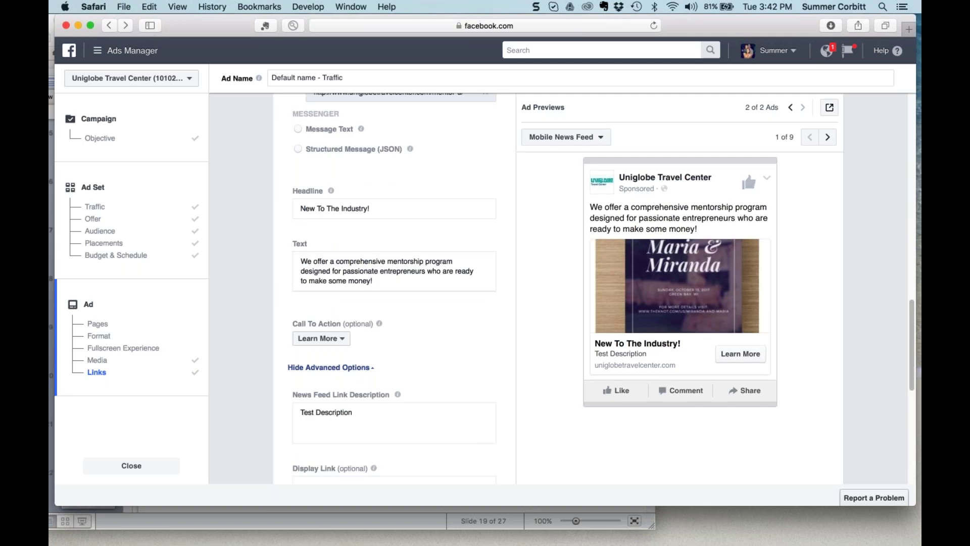
# Review the remaining link options, pixel tracking and order area of the ad form, then return to its Pages section
pyautogui.scroll(-8, 706, 296)
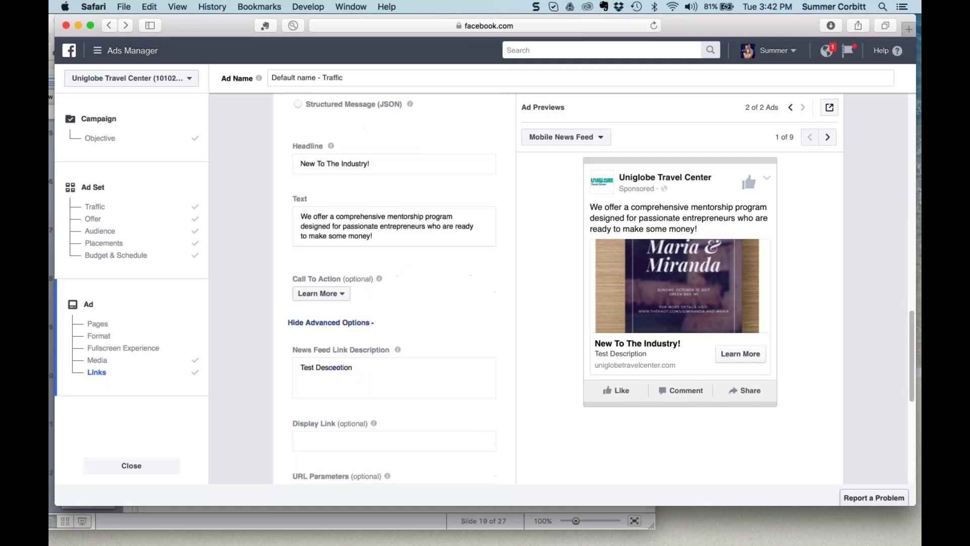
pyautogui.scroll(-6, 821, 312)
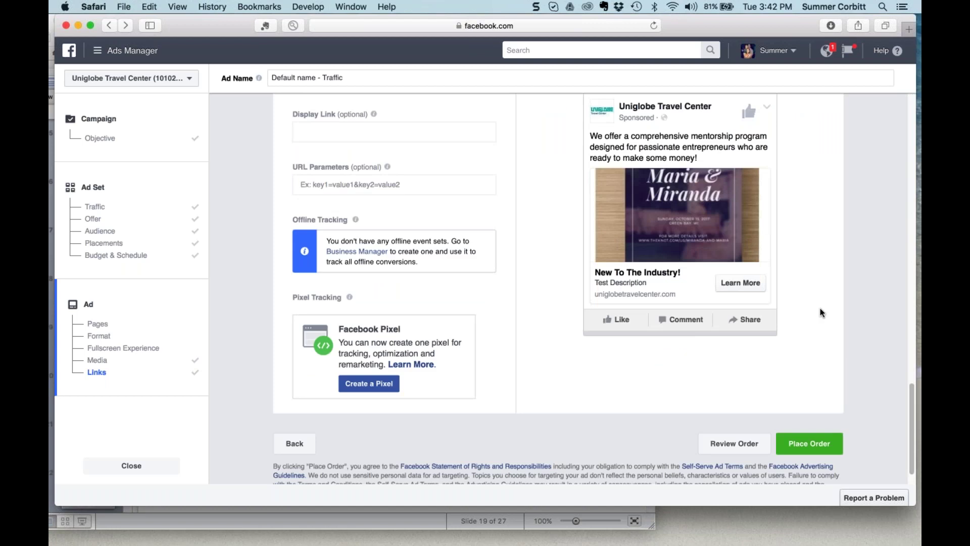
pyautogui.scroll(-2, 838, 324)
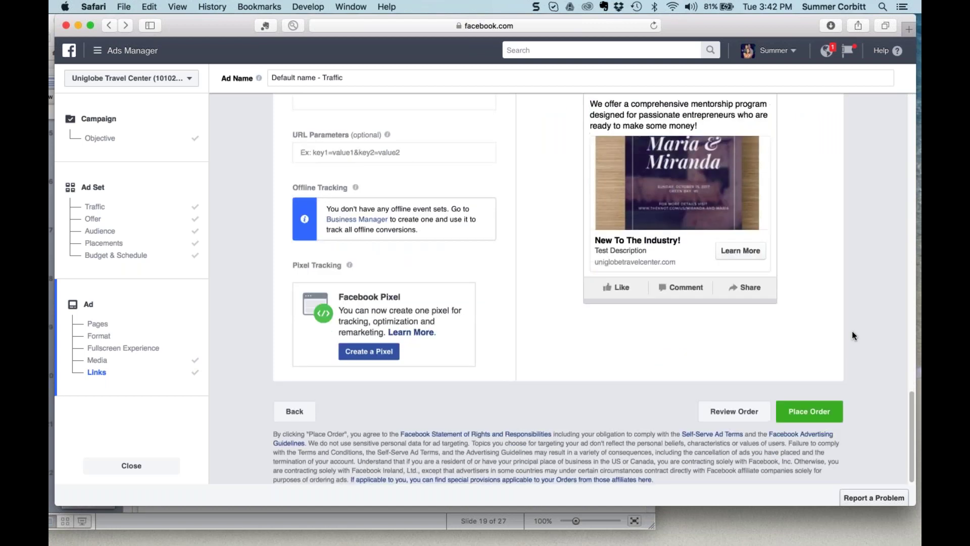
pyautogui.scroll(1, 711, 305)
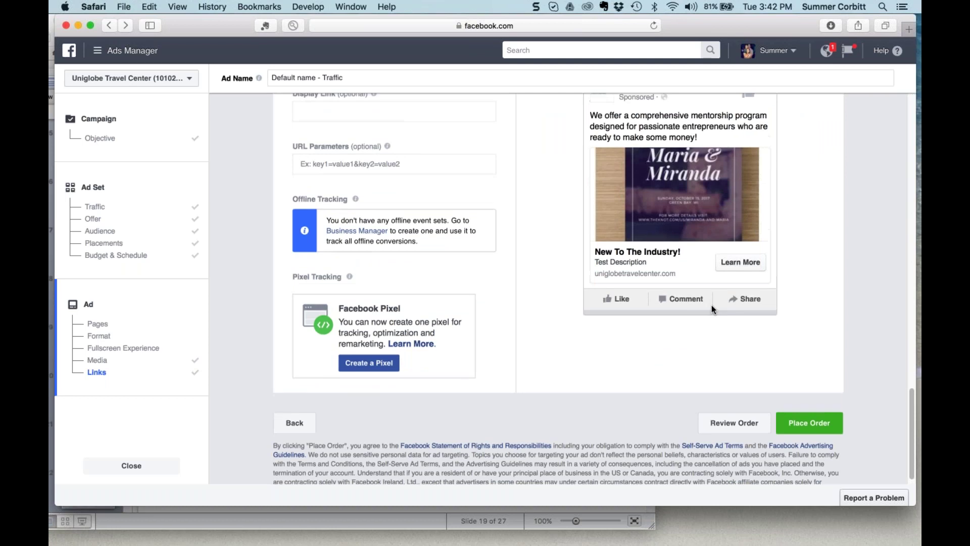
pyautogui.scroll(20, 712, 310)
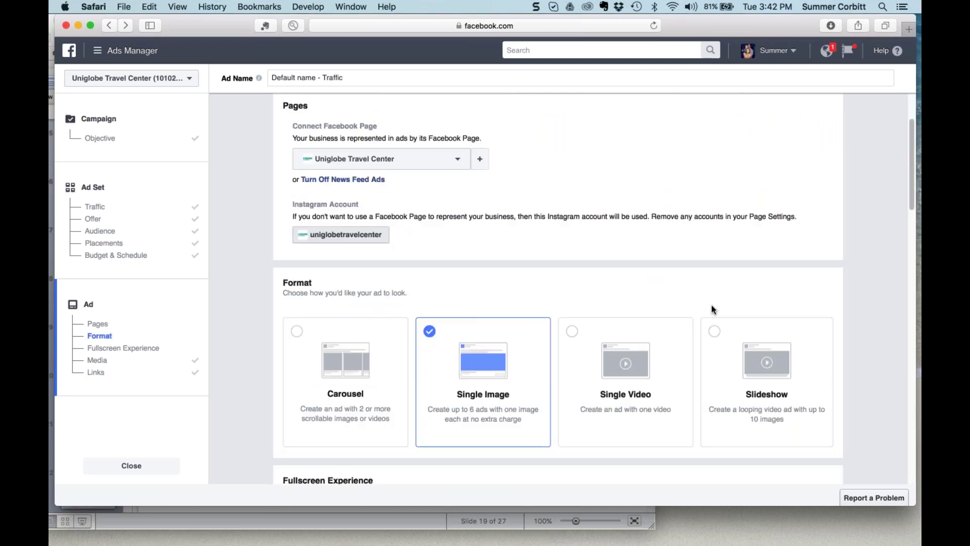
pyautogui.scroll(3, 712, 309)
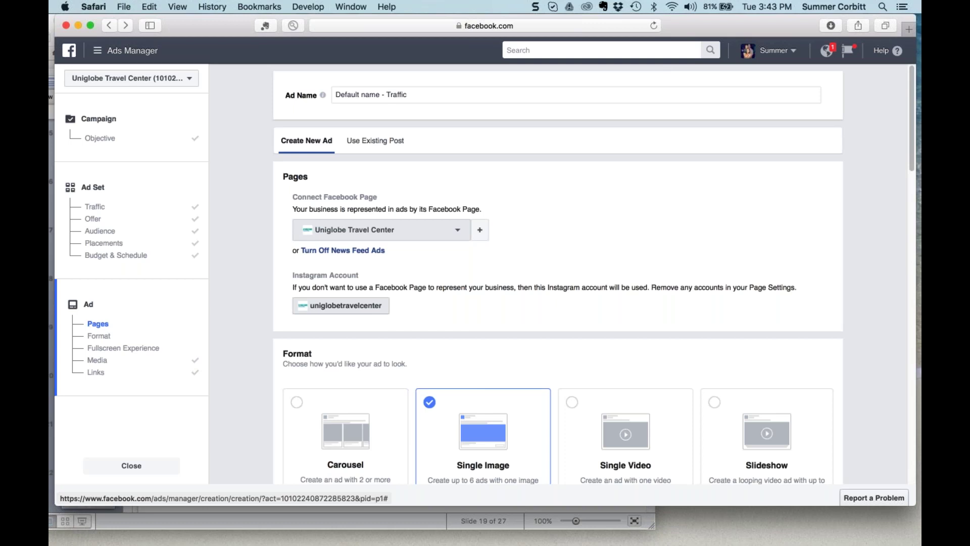
# Leave the ad form for the personal News Feed and open Manage Ads to list the ad accounts
pyautogui.hotkey('ctrl', 'Up')
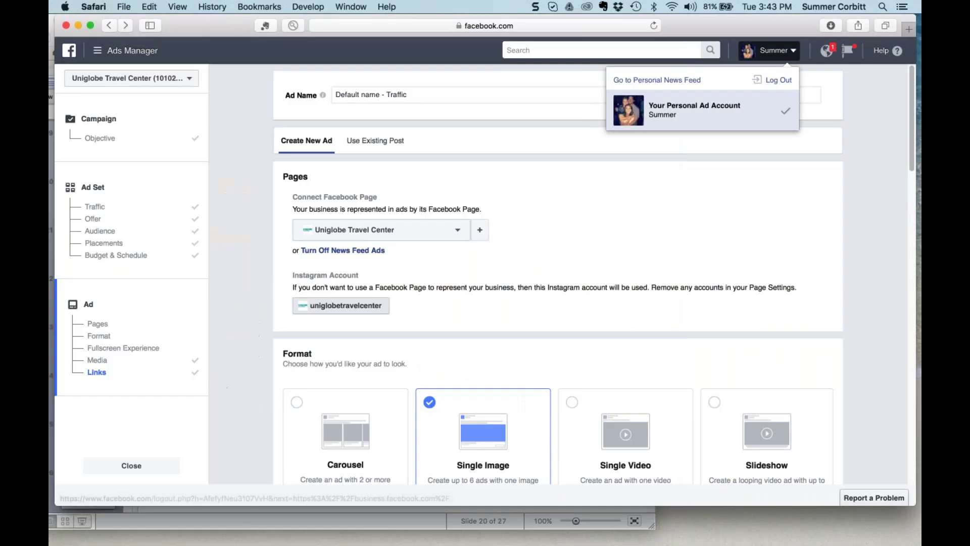
pyautogui.click(672, 109)
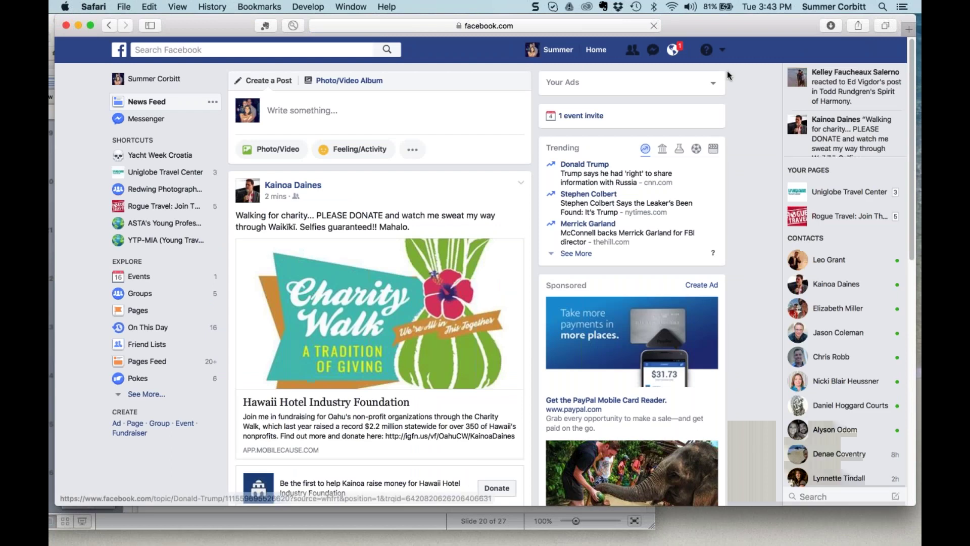
pyautogui.click(723, 51)
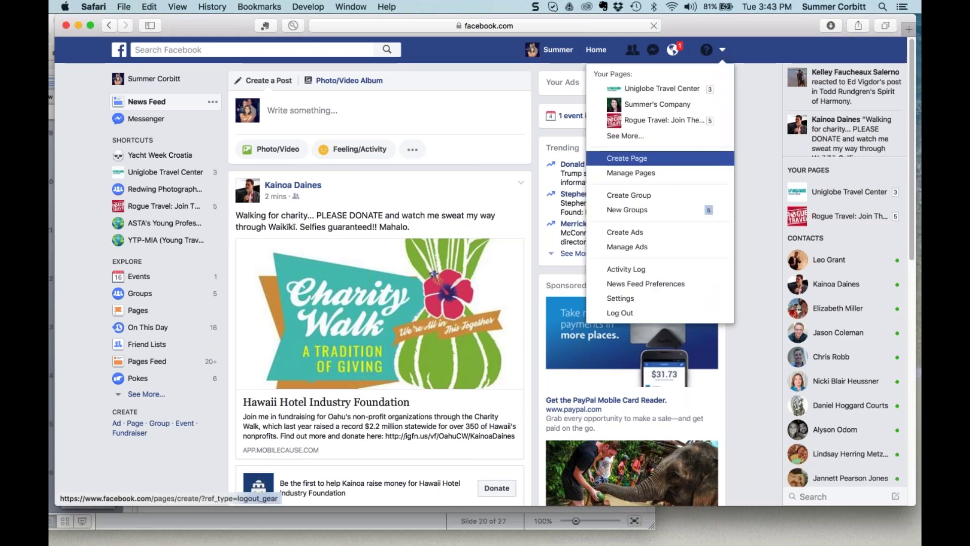
pyautogui.click(627, 246)
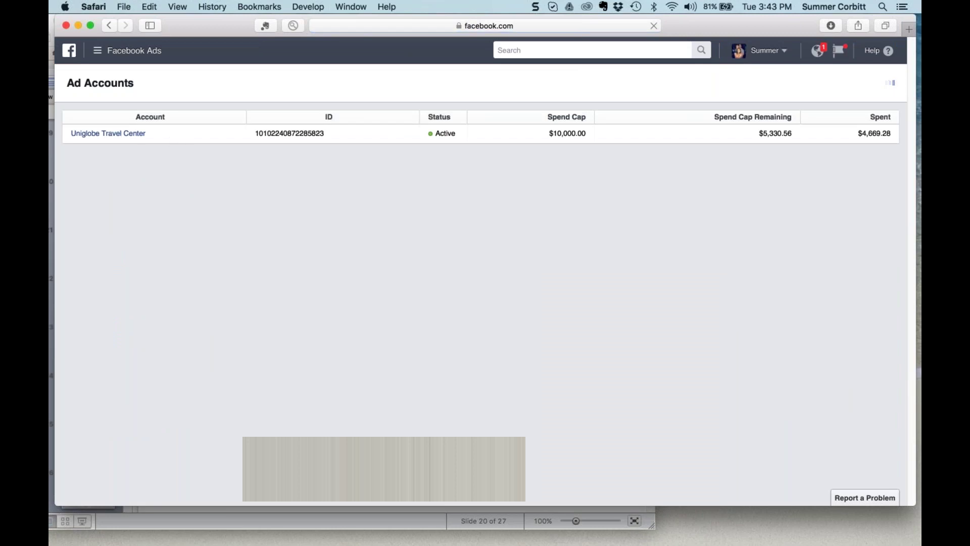
# In the Uniglobe Travel Center account, open the 5 Tips campaign and list the ads of its 5 Essential Tips ad set
pyautogui.click(118, 134)
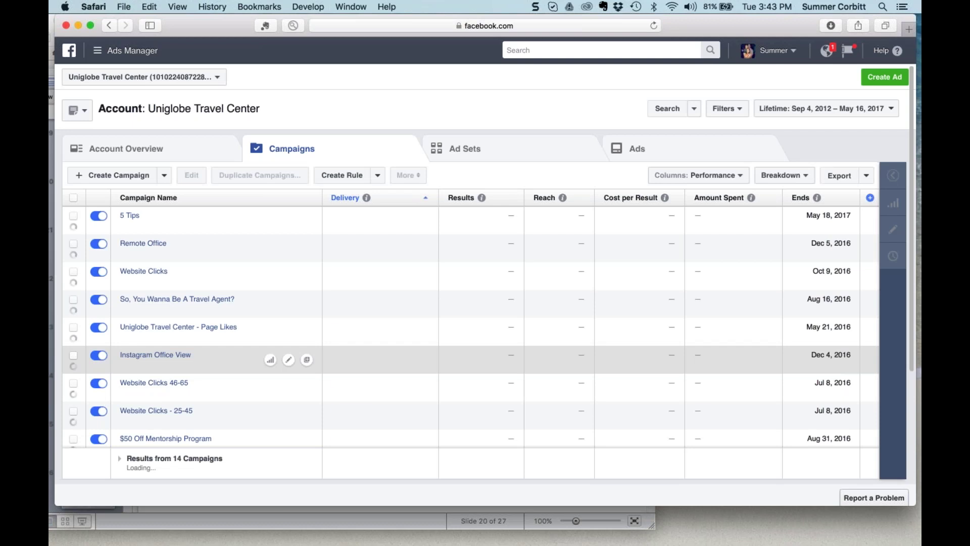
pyautogui.click(130, 216)
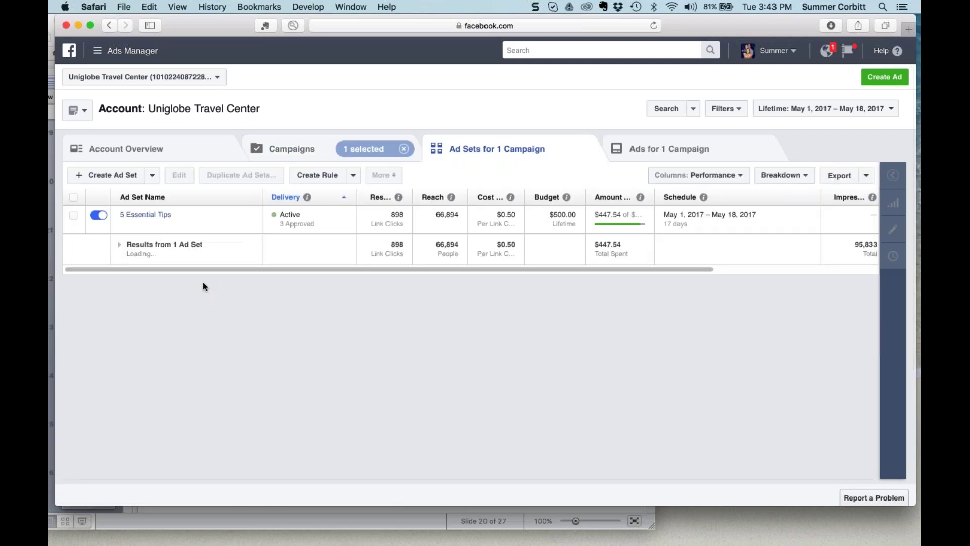
pyautogui.click(142, 216)
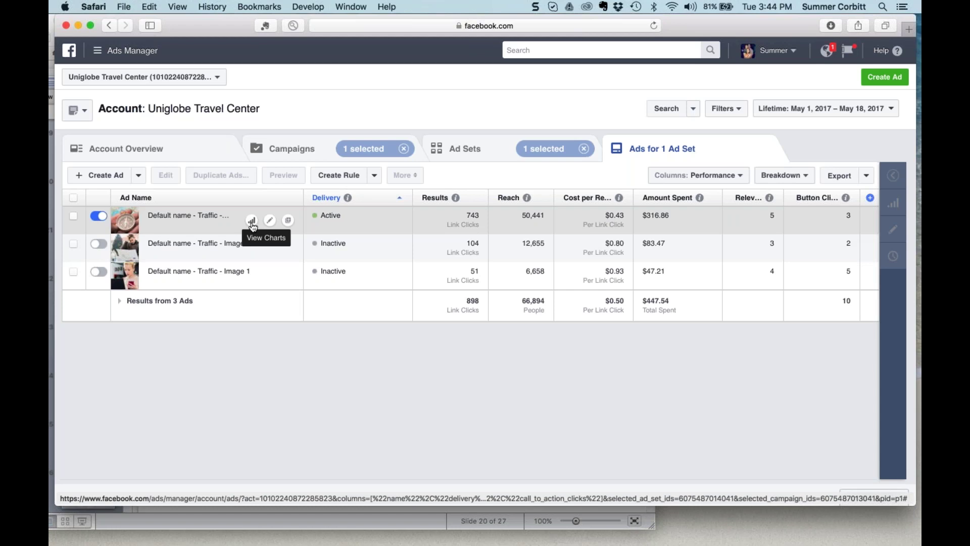
# View the performance and demographics charts for the ad Default name - Traffic - Image 3
pyautogui.click(252, 221)
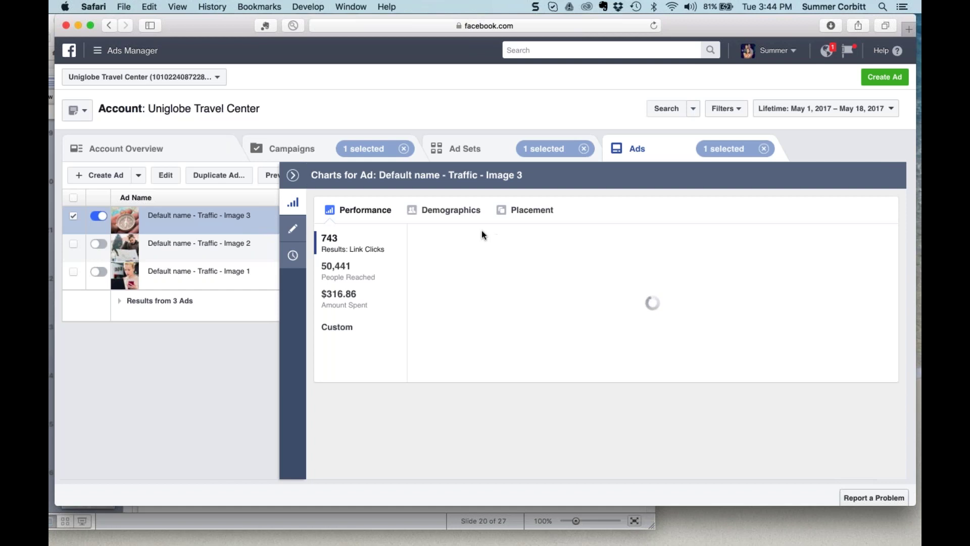
pyautogui.click(439, 210)
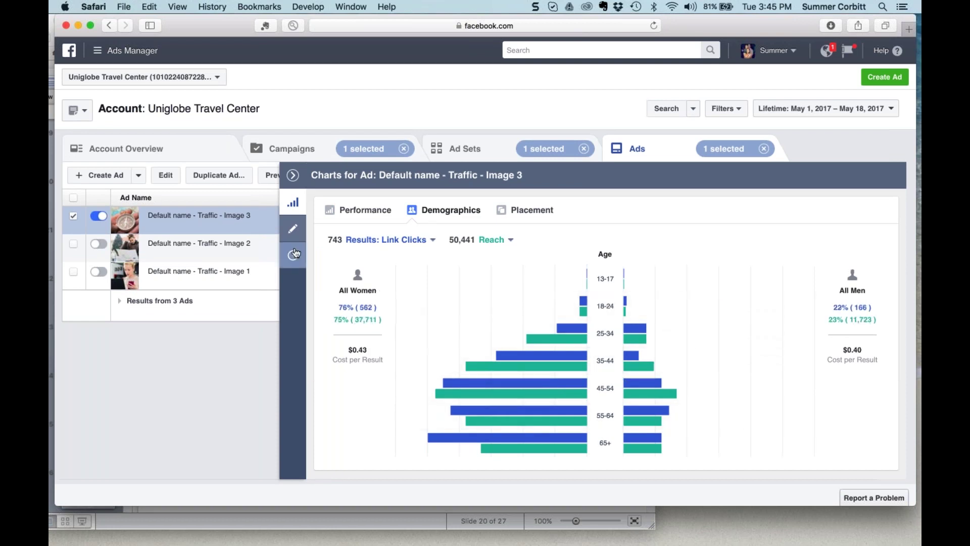
# Open the Image 3 ad for editing, look through its destination, creative settings and preview, and close the editor without changes
pyautogui.moveTo(255, 221)
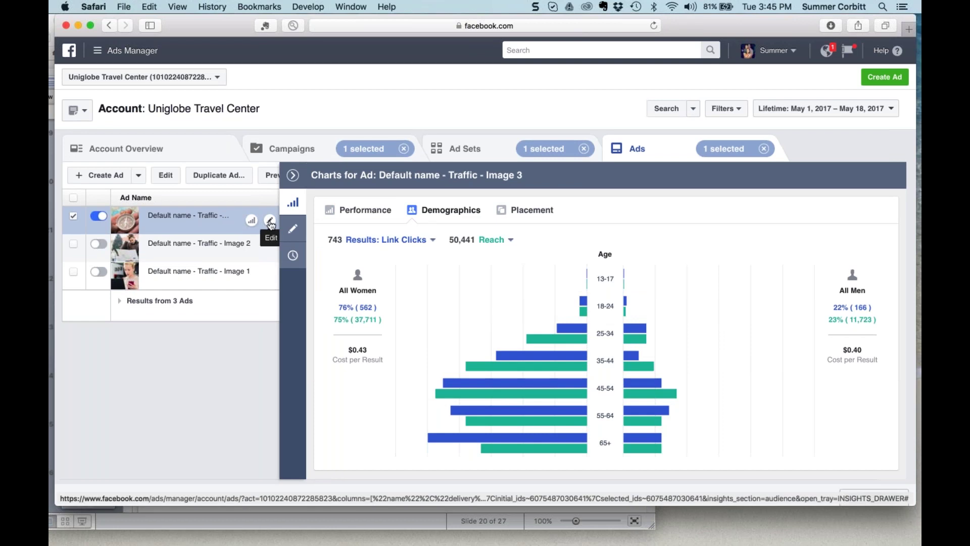
pyautogui.click(270, 221)
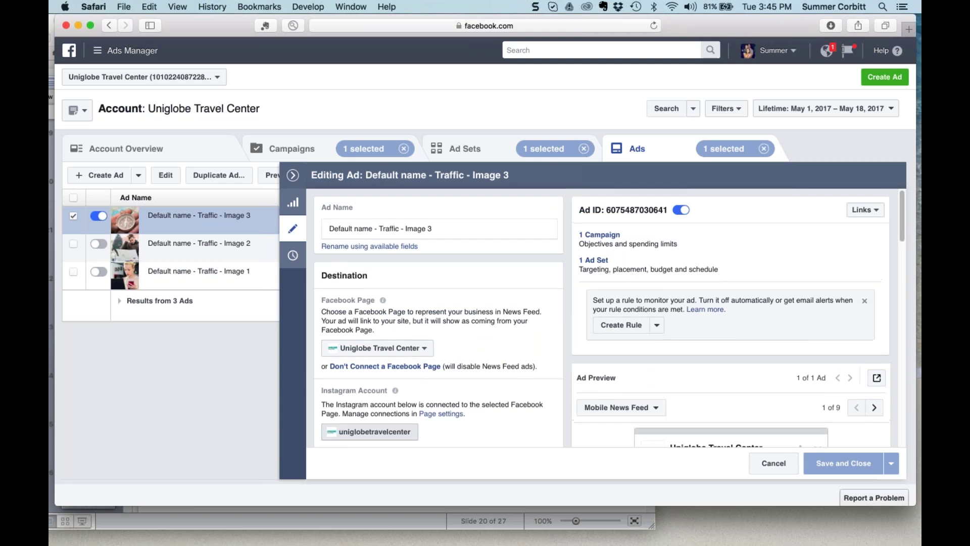
pyautogui.scroll(-1, 609, 317)
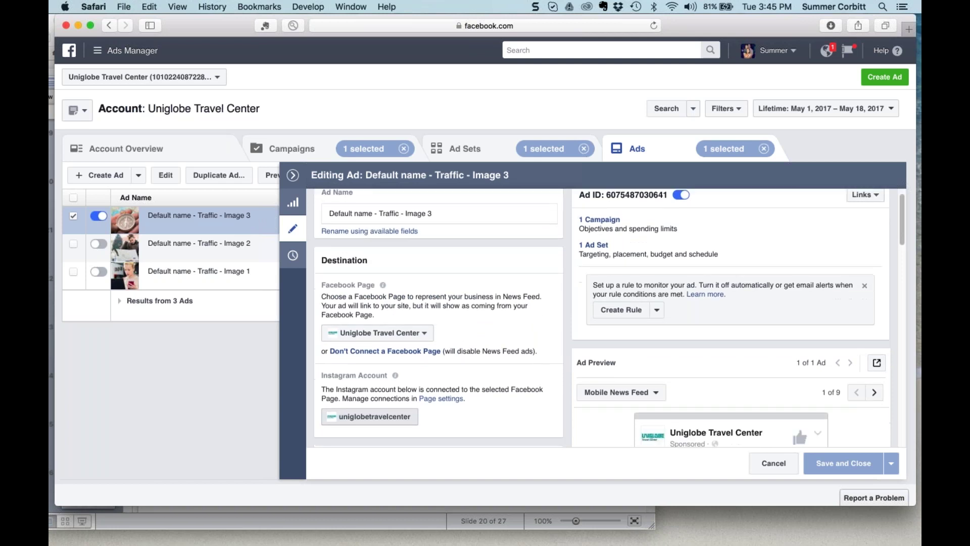
pyautogui.scroll(-5, 609, 317)
pyautogui.scroll(-2, 527, 344)
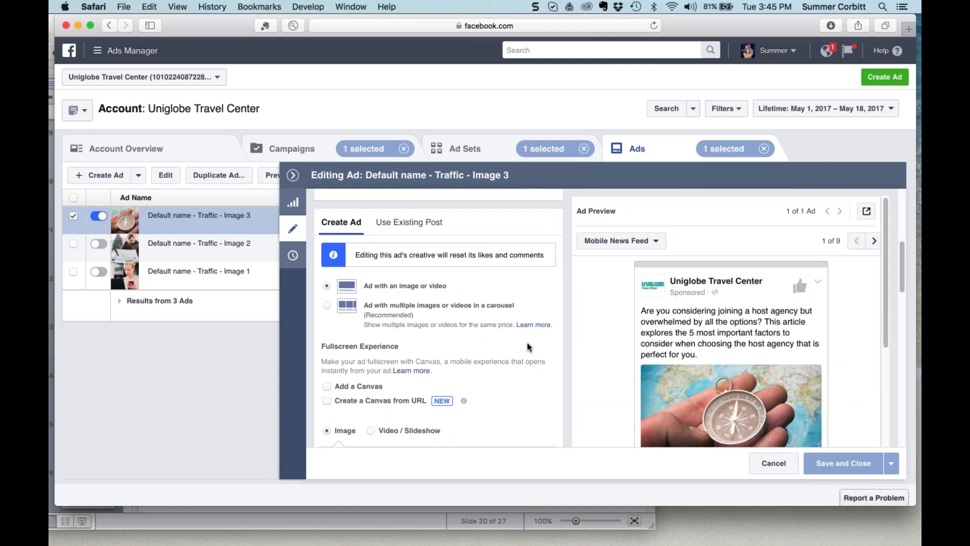
pyautogui.scroll(-5, 526, 343)
pyautogui.click(293, 174)
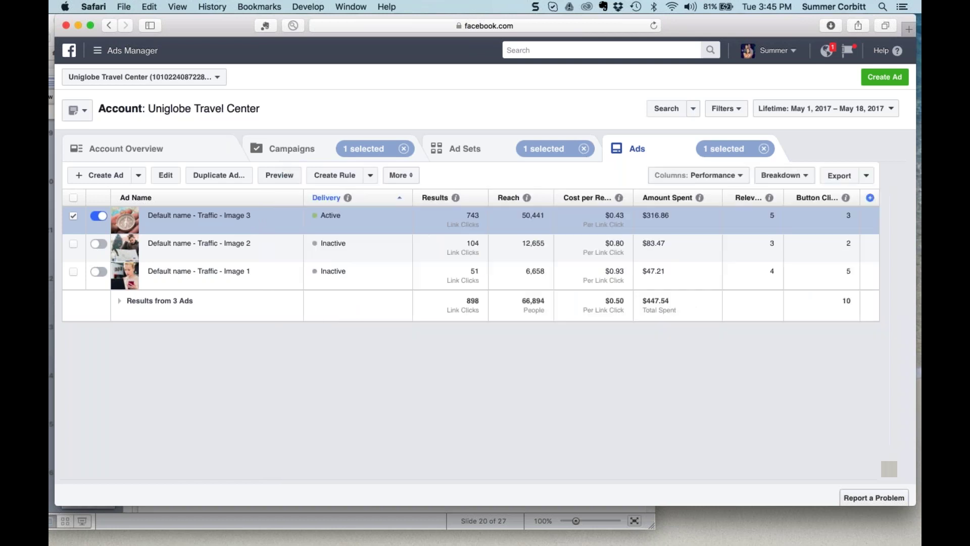
pyautogui.moveTo(283, 223)
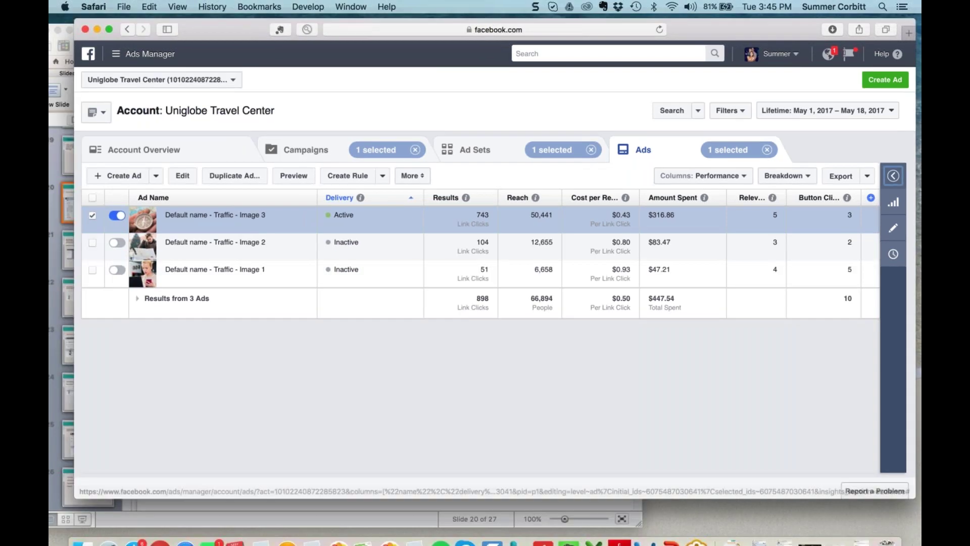
# Switch to the Facebook Advertising presentation in PowerPoint, view the Metrics slides on editing and duplicating ads, and select slide 21
pyautogui.hotkey('ctrl', 'Up')
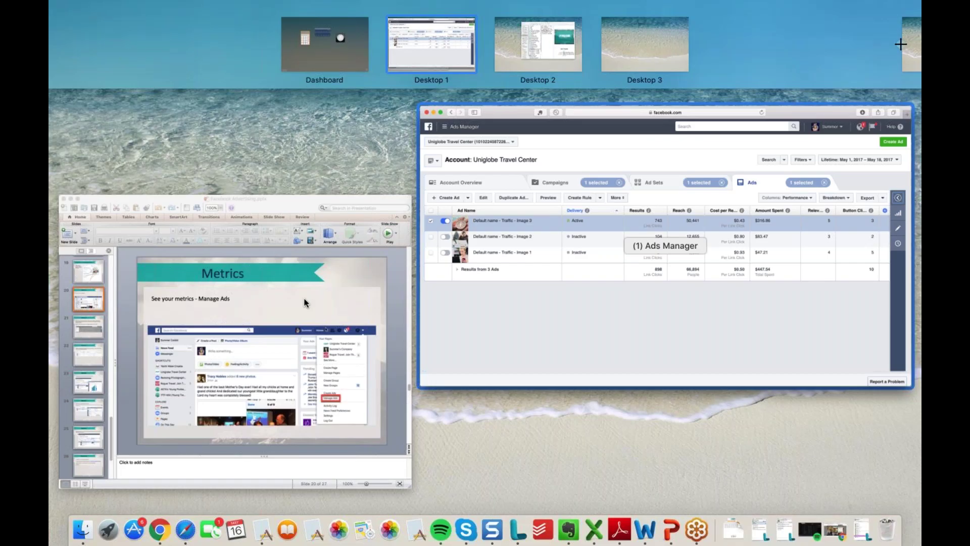
pyautogui.click(304, 298)
pyautogui.click(88, 342)
pyautogui.press('Down')
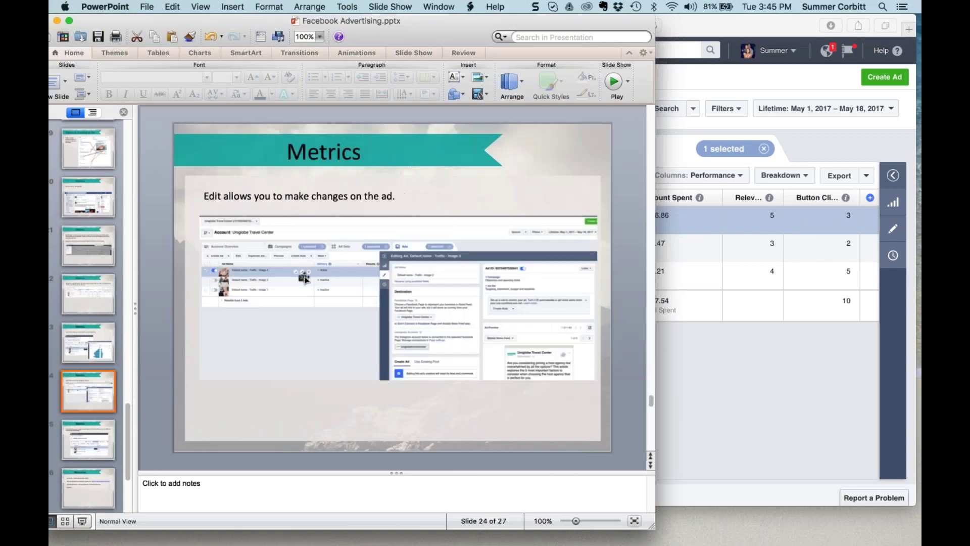
pyautogui.click(84, 447)
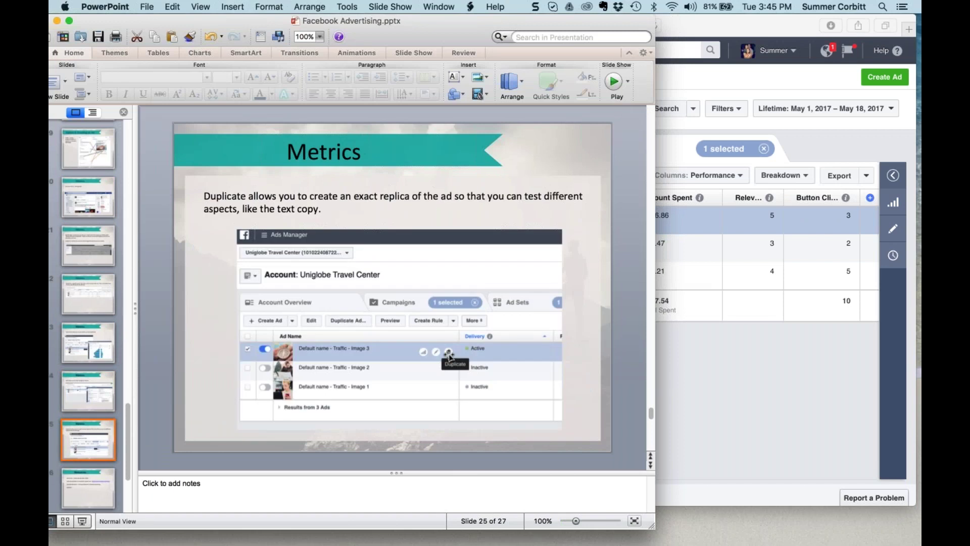
pyautogui.click(94, 246)
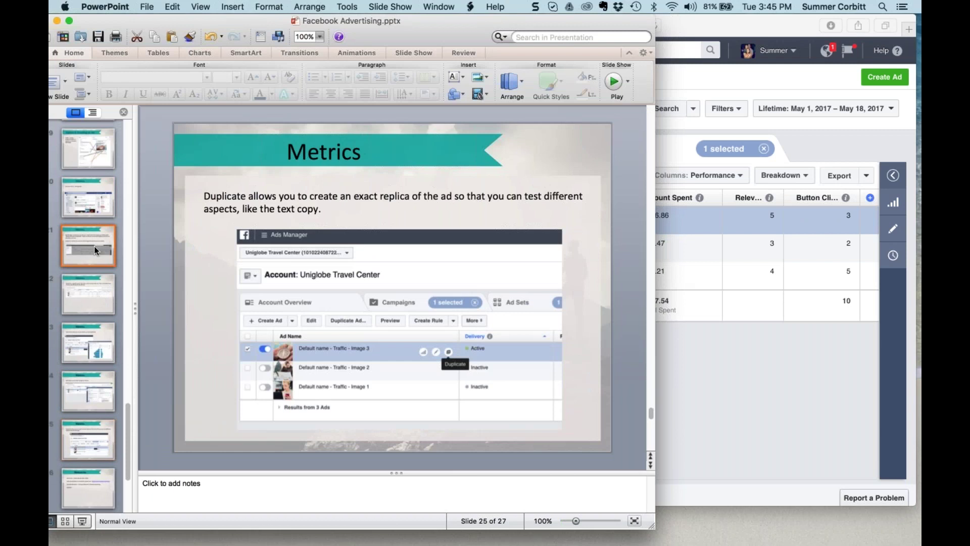
# Switch back to Ads Manager in Safari, look at its frequently used tools including Billing & Payment Methods, and close the list
pyautogui.click(679, 352)
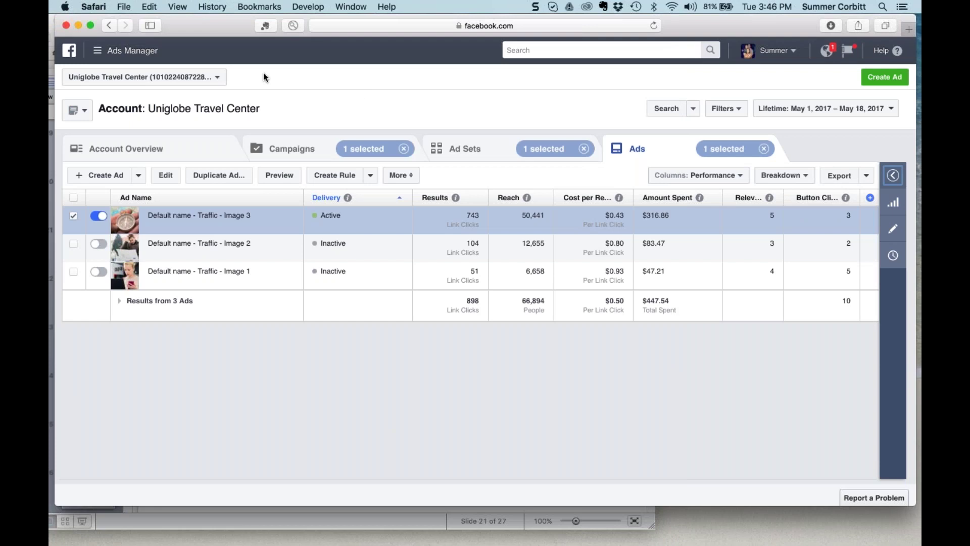
pyautogui.click(100, 54)
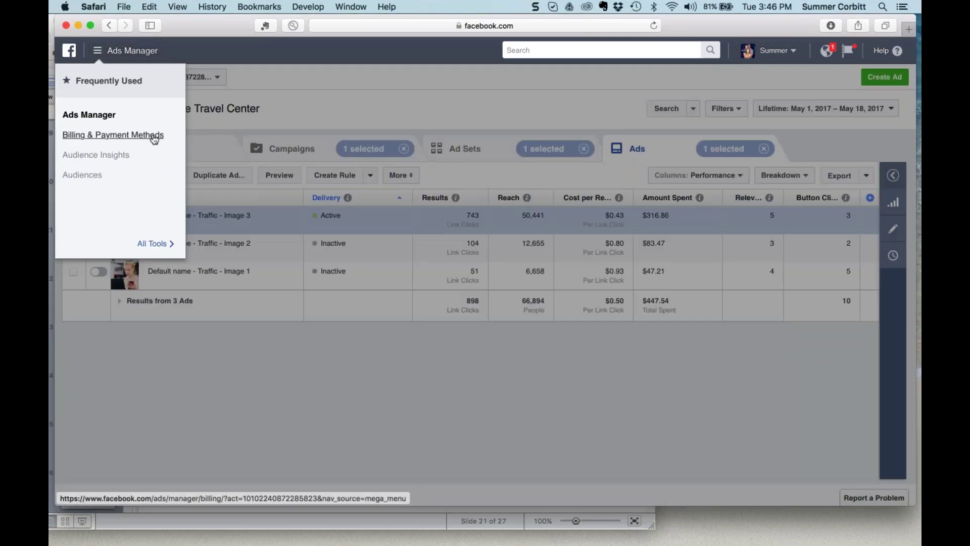
pyautogui.click(413, 105)
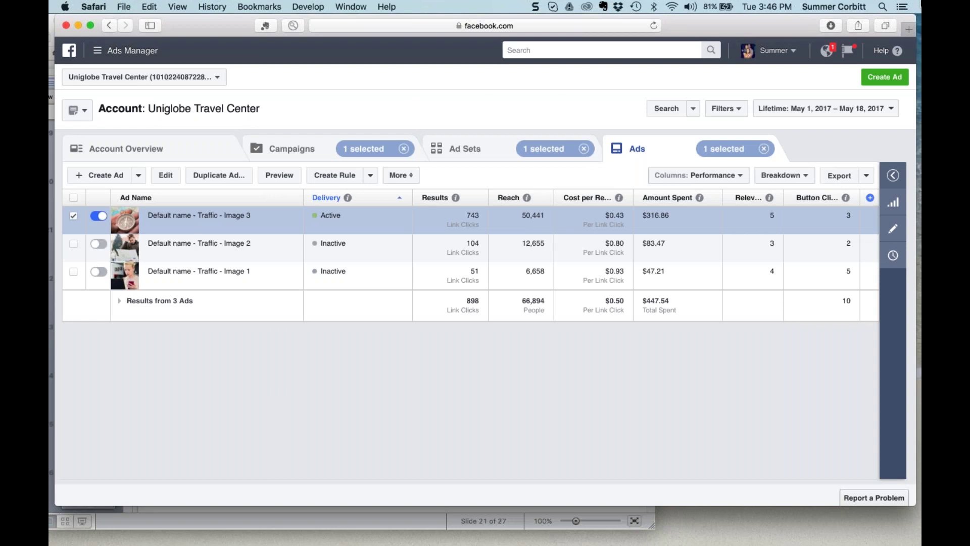
# Switch to PowerPoint to show the Metrics slide about billing, the account spending limit and audiences
pyautogui.hotkey('ctrl', 'Up')
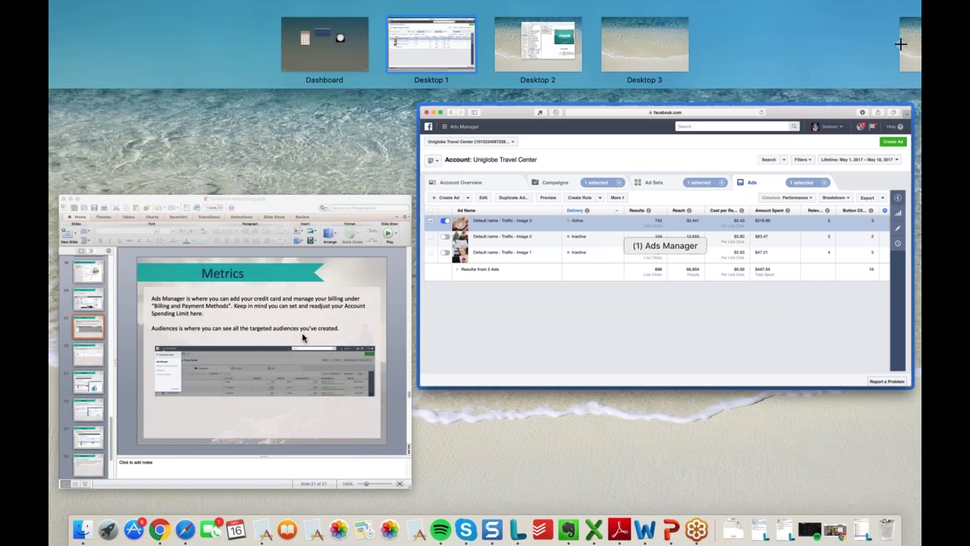
pyautogui.click(302, 334)
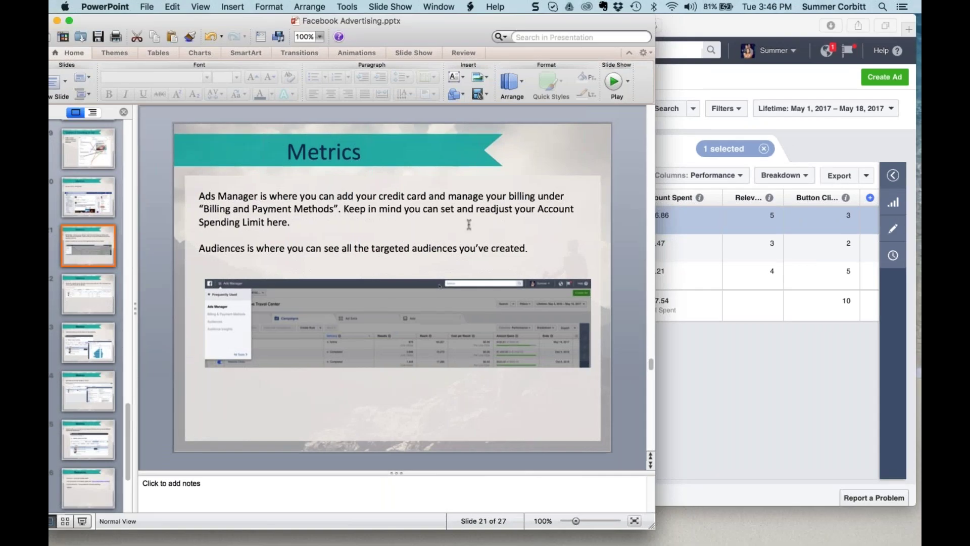